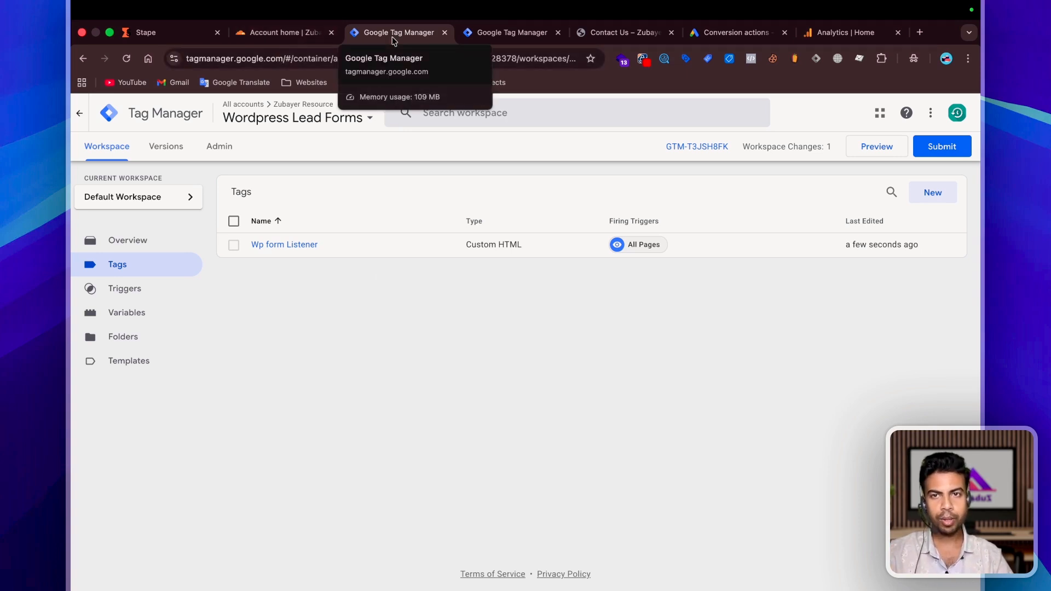
Switch to Stape and place its browser tab directly after the two Tag Manager tabs.
click(523, 33)
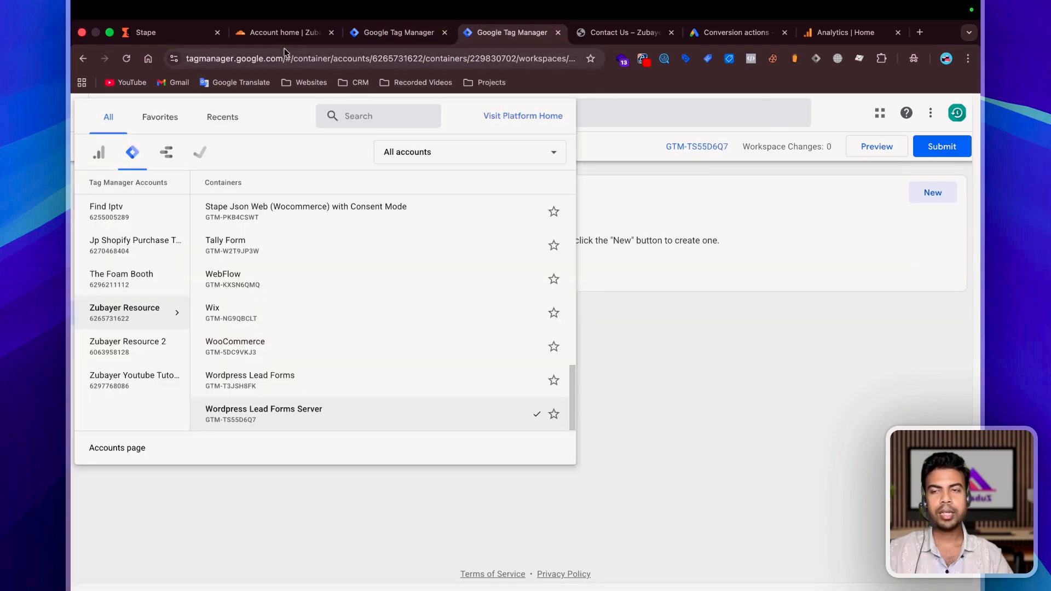
click(146, 34)
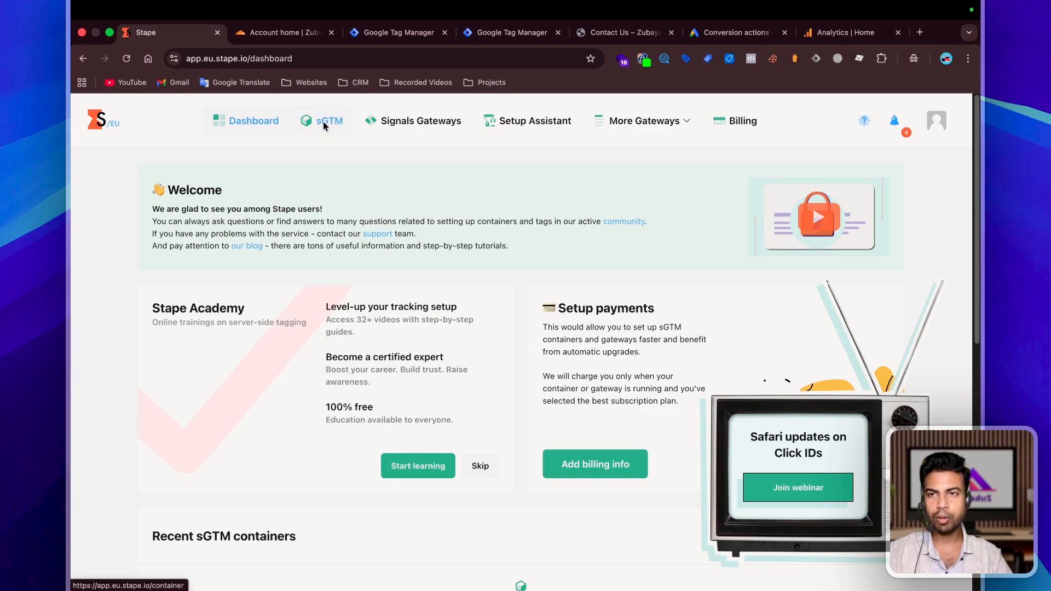
click(380, 33)
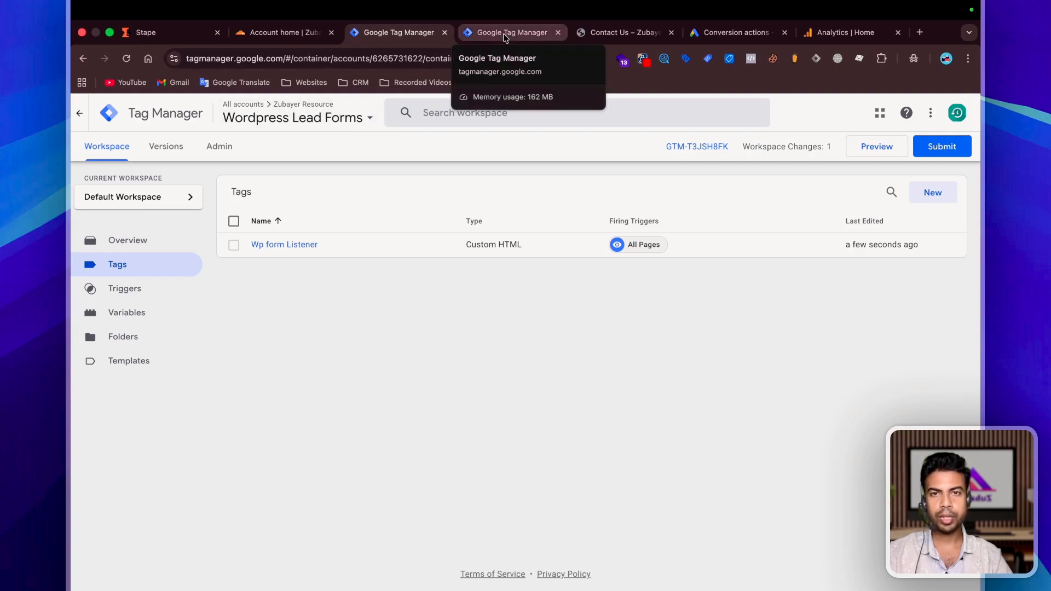
drag(143, 33, 390, 34)
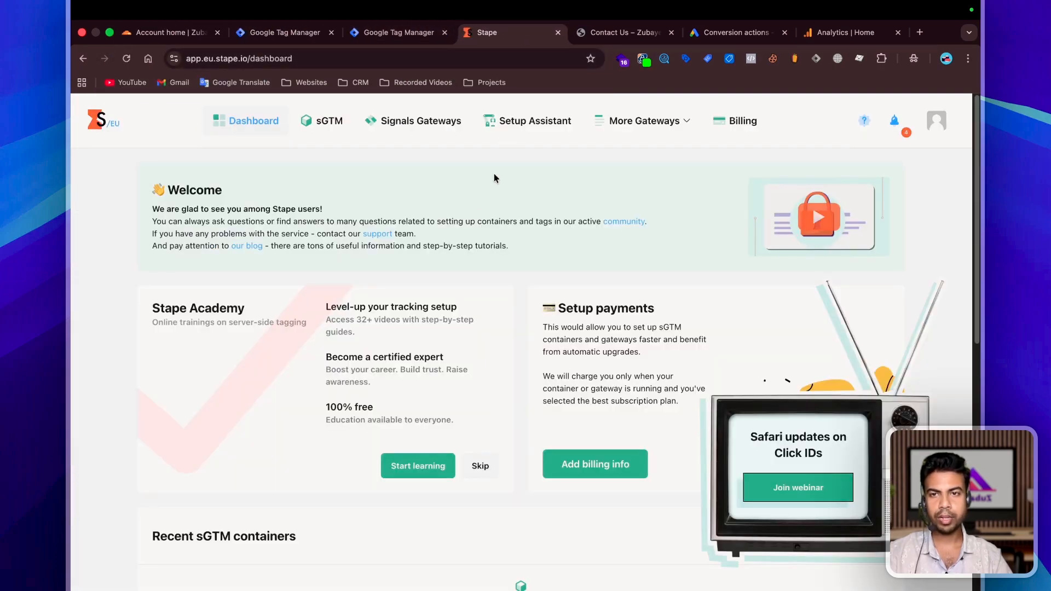
Start a new sGTM container in Stape and name it Demo.
click(324, 124)
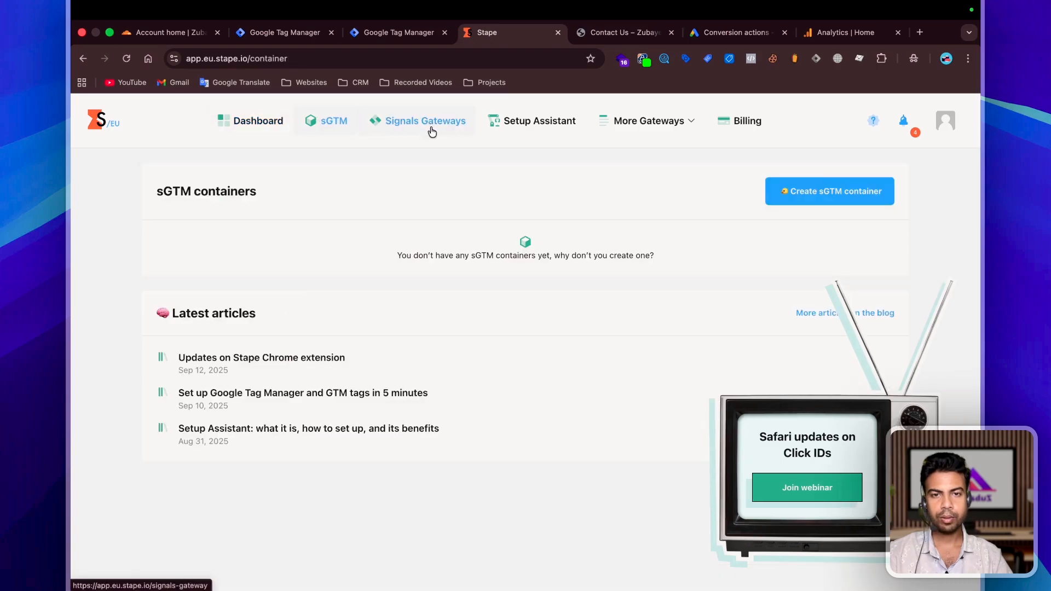
click(812, 195)
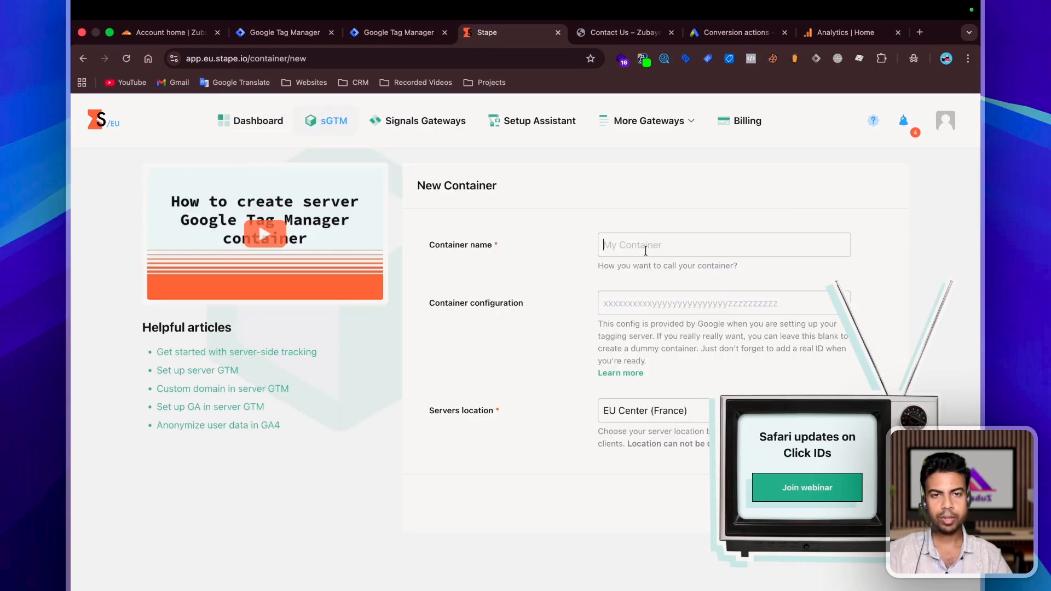
click(645, 250)
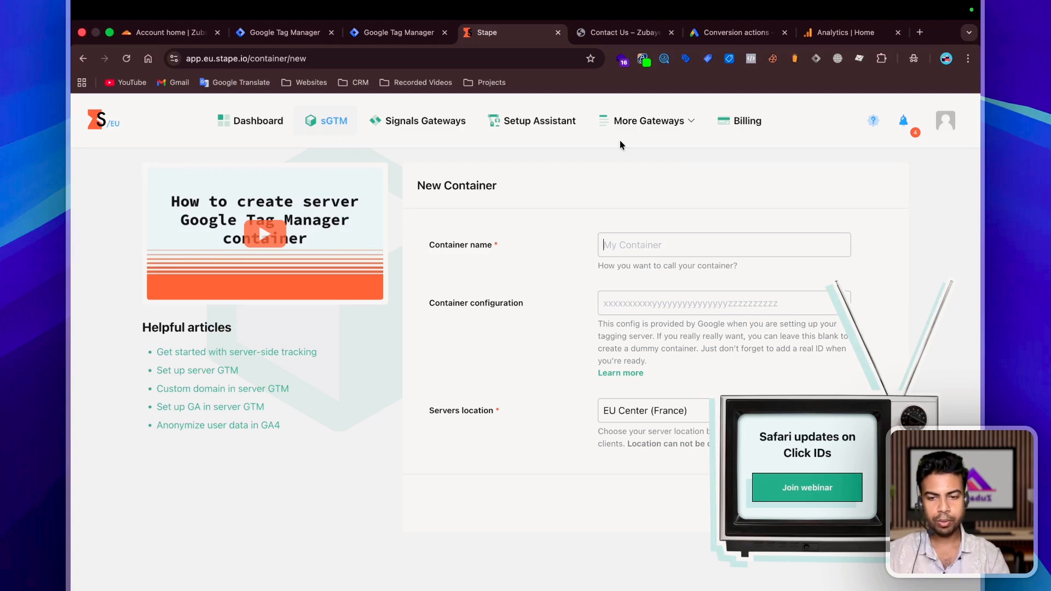
text(Demo)
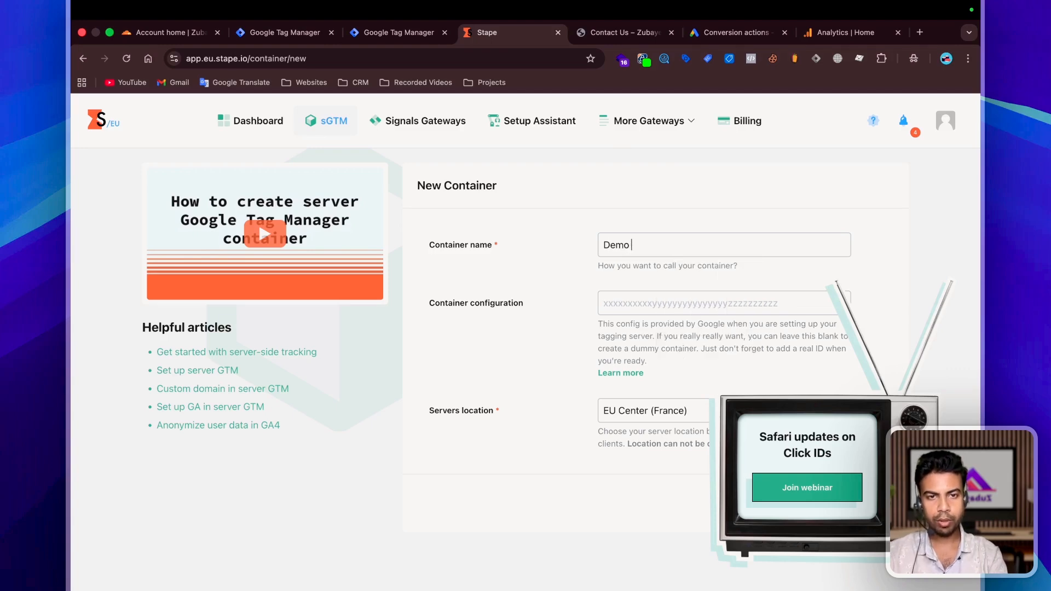
Copy the manual-provisioning container config from the Wordpress Lead Forms Server container in Tag Manager and paste it into Stape's container configuration.
click(621, 304)
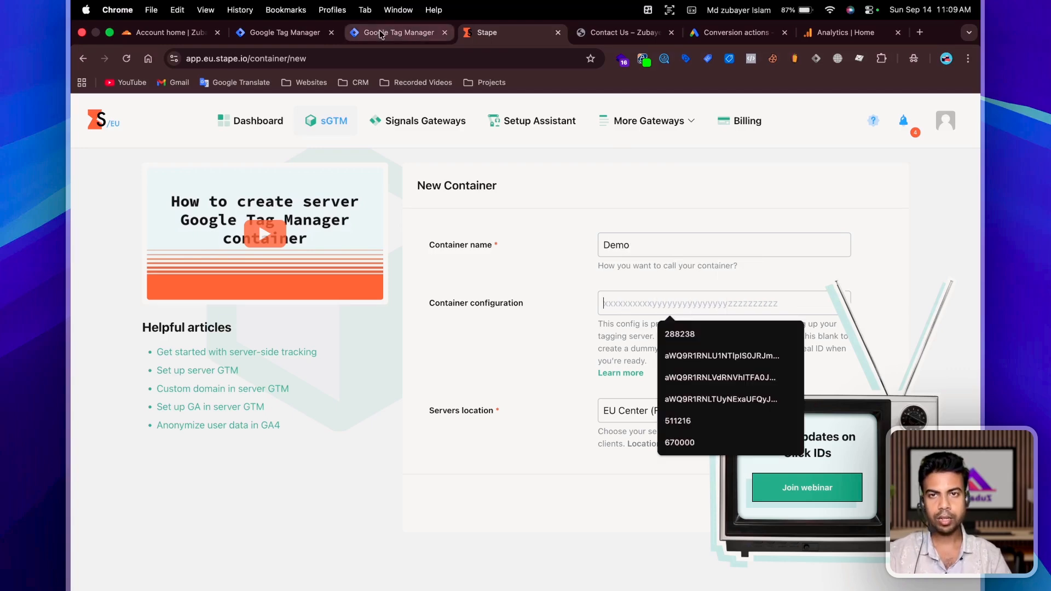
click(398, 32)
click(693, 366)
click(700, 147)
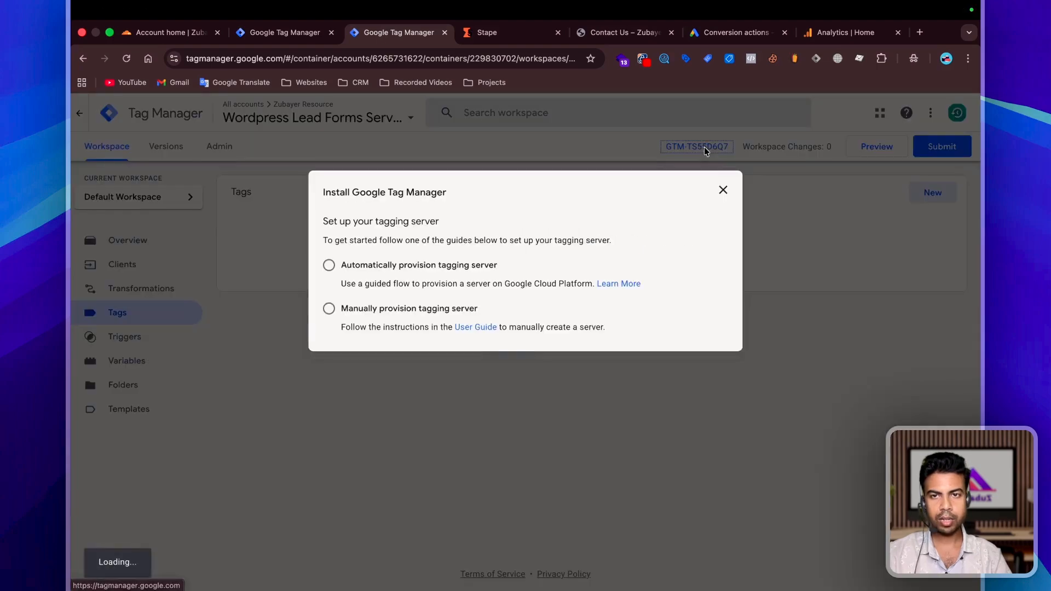
click(377, 308)
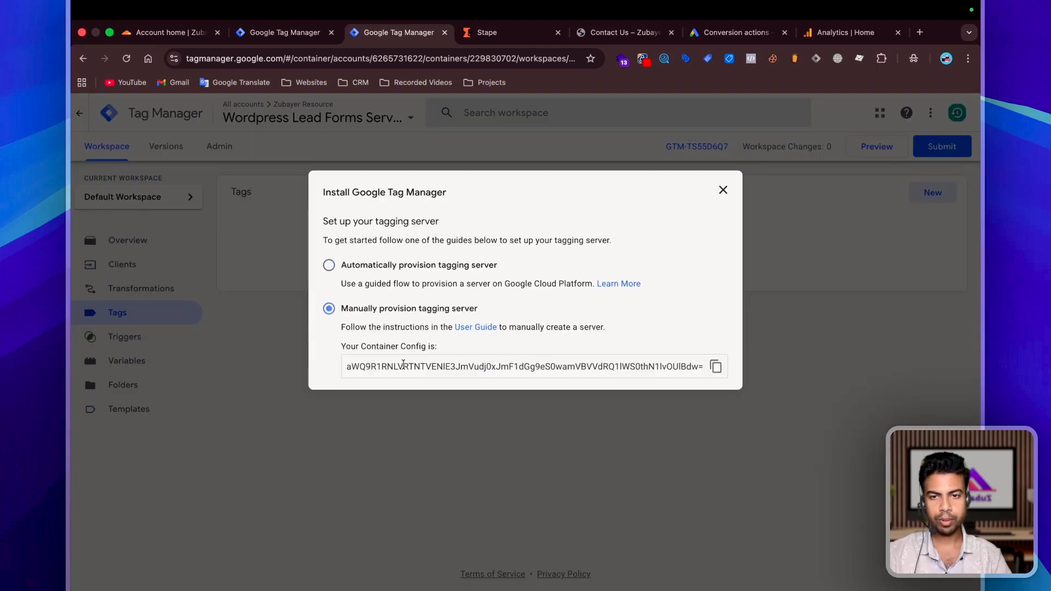
click(716, 367)
click(474, 34)
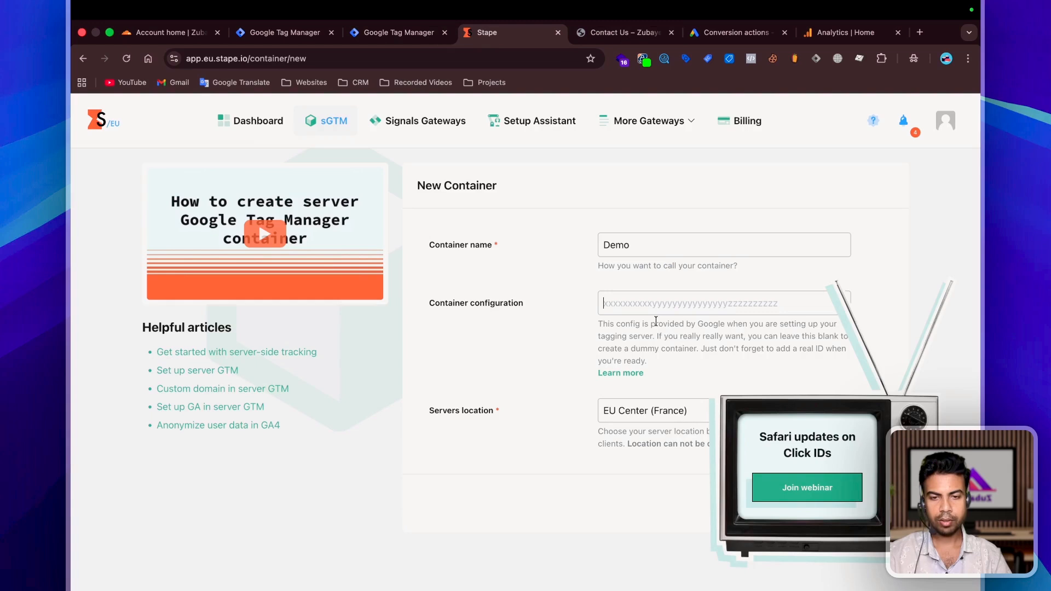
key(super+v)
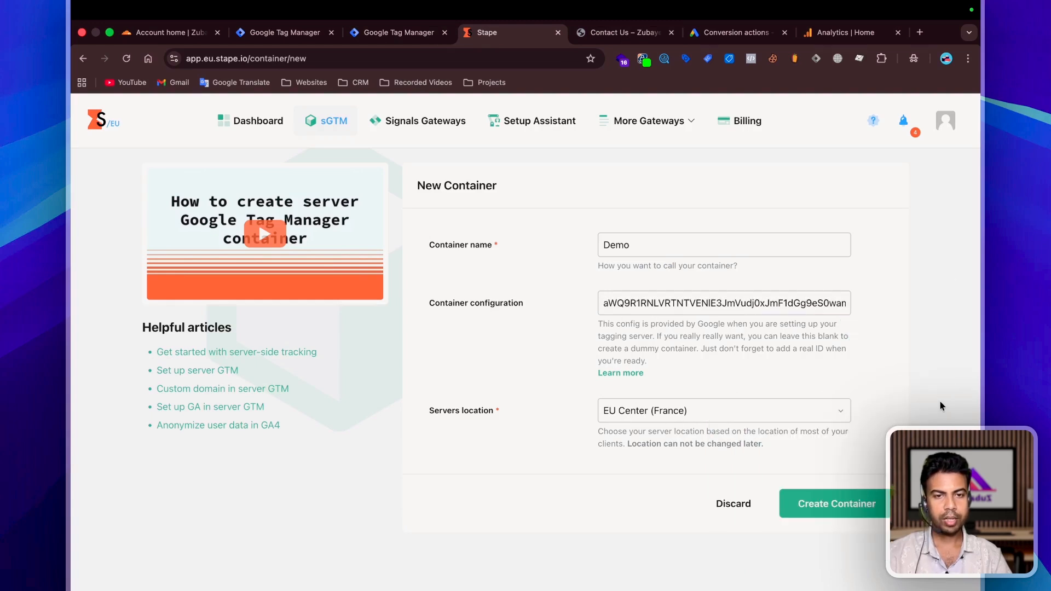
Create the container with EU Center (France) as the servers location.
click(654, 416)
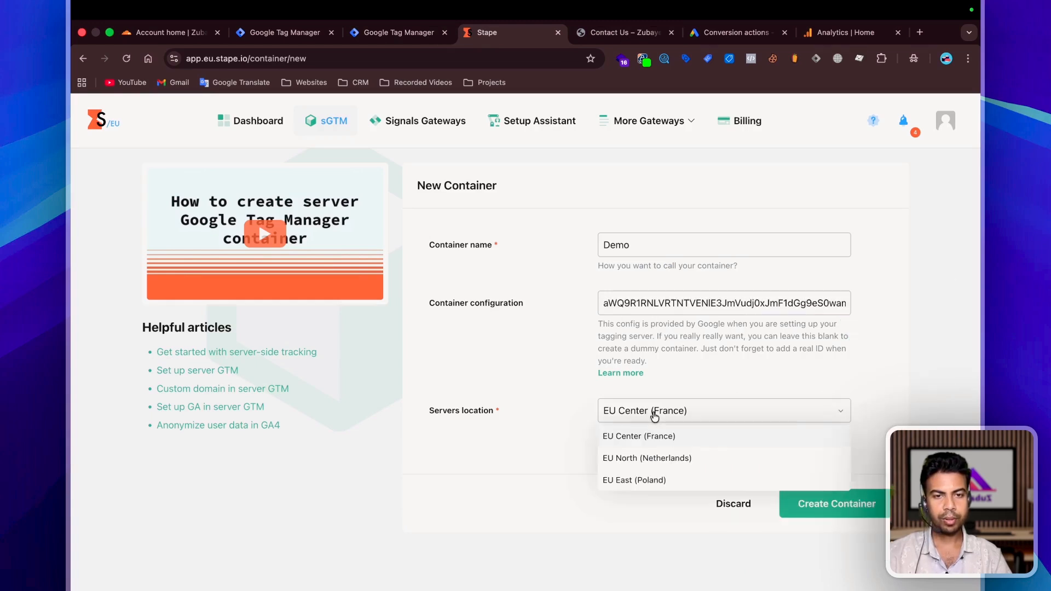
click(511, 501)
click(841, 501)
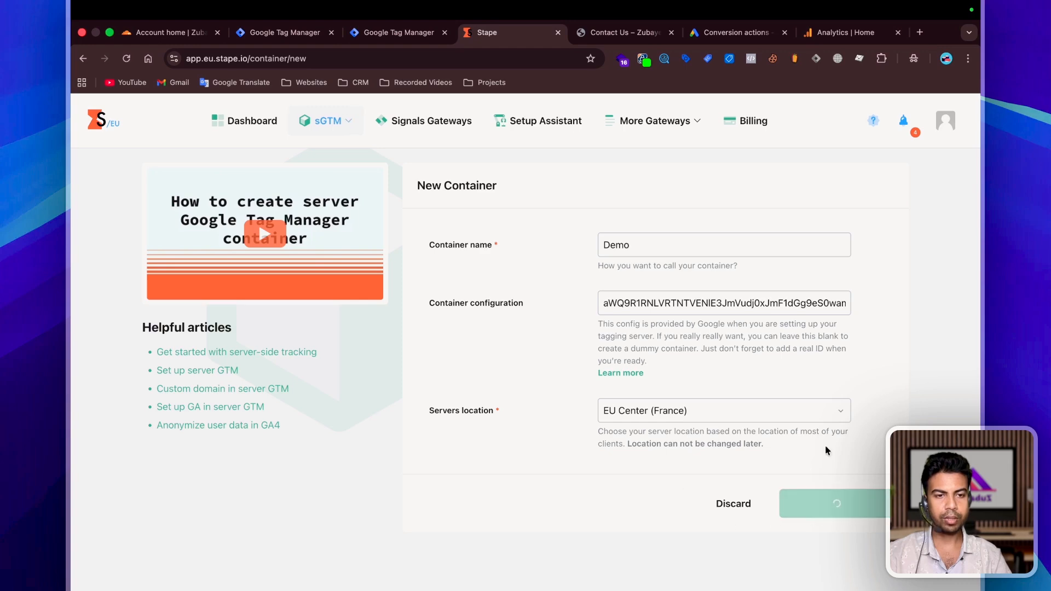
Select the Free monthly plan for the new container and continue with it.
scroll(370, 273, up, 2)
click(323, 266)
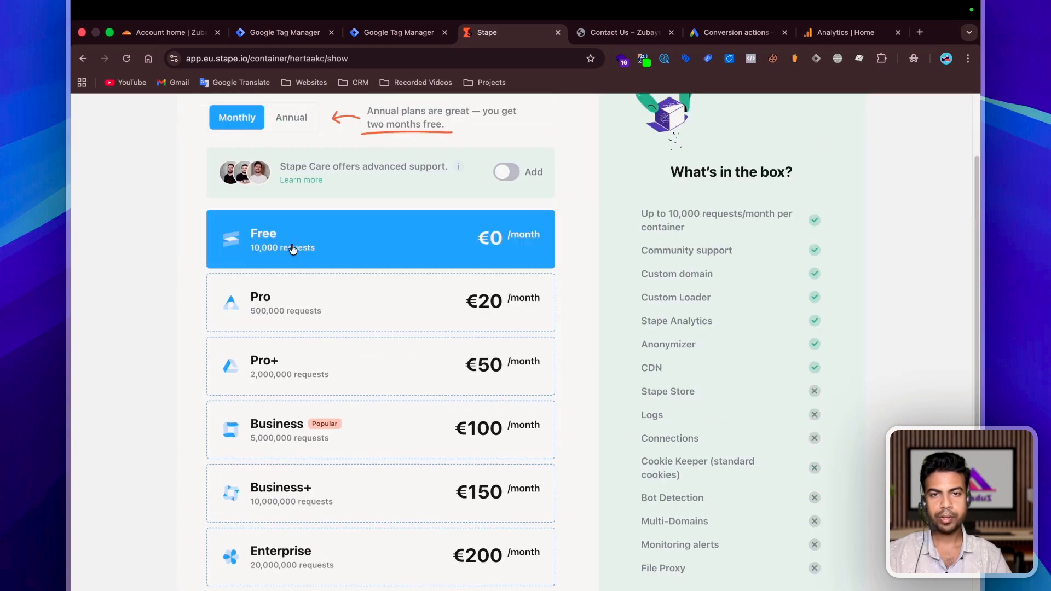
scroll(542, 444, down, 5)
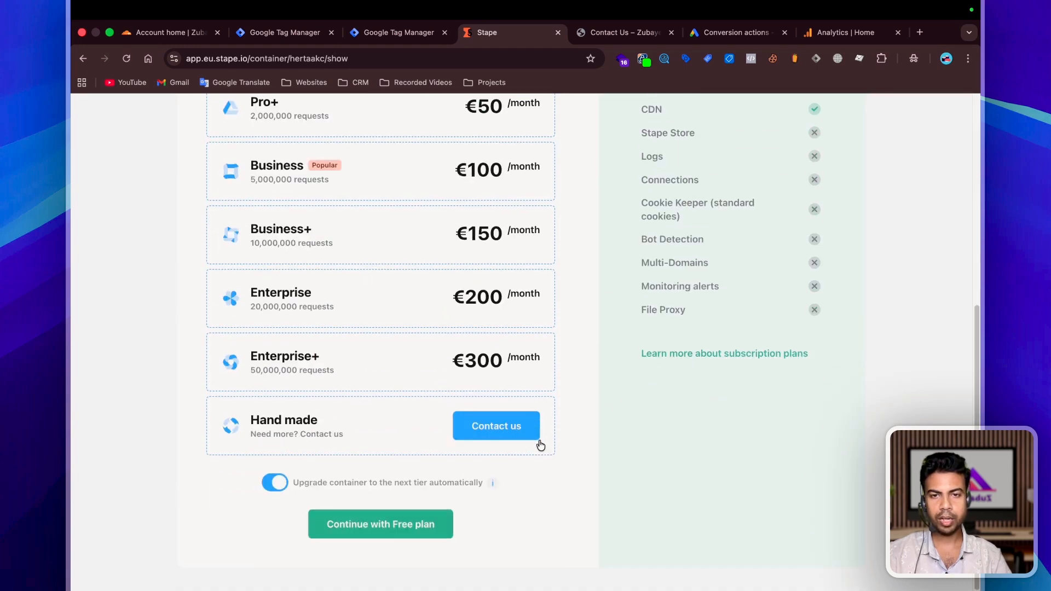
click(392, 530)
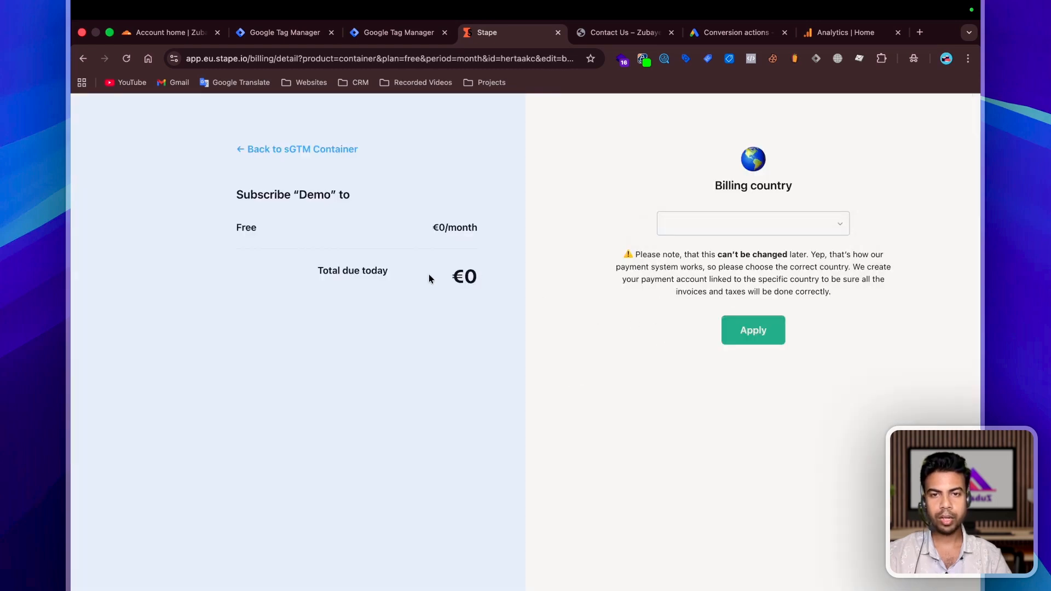
Set the billing country of the subscription to Bangladesh.
click(713, 228)
text(ban)
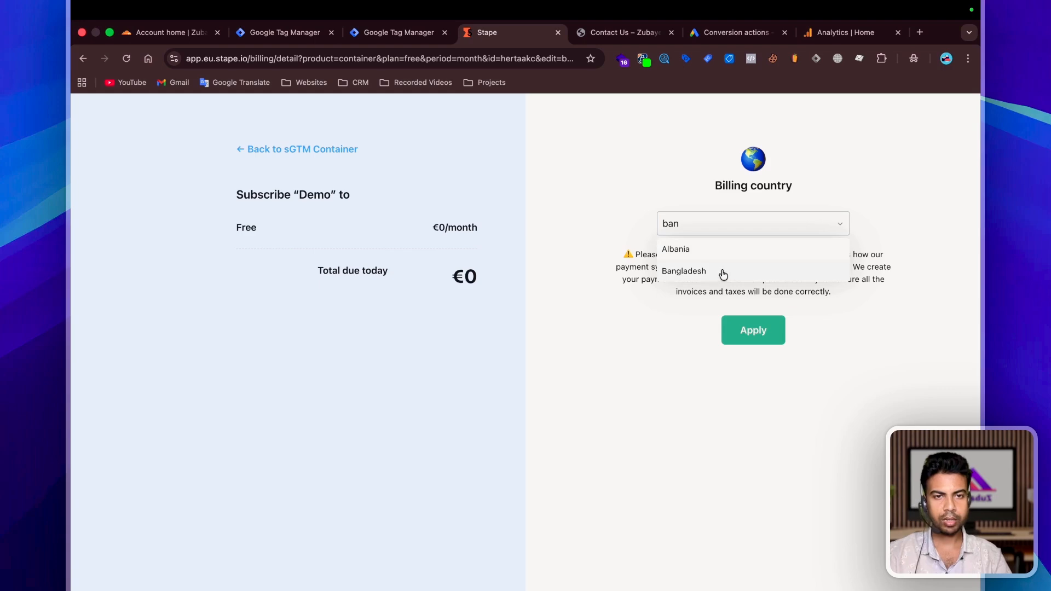
click(720, 272)
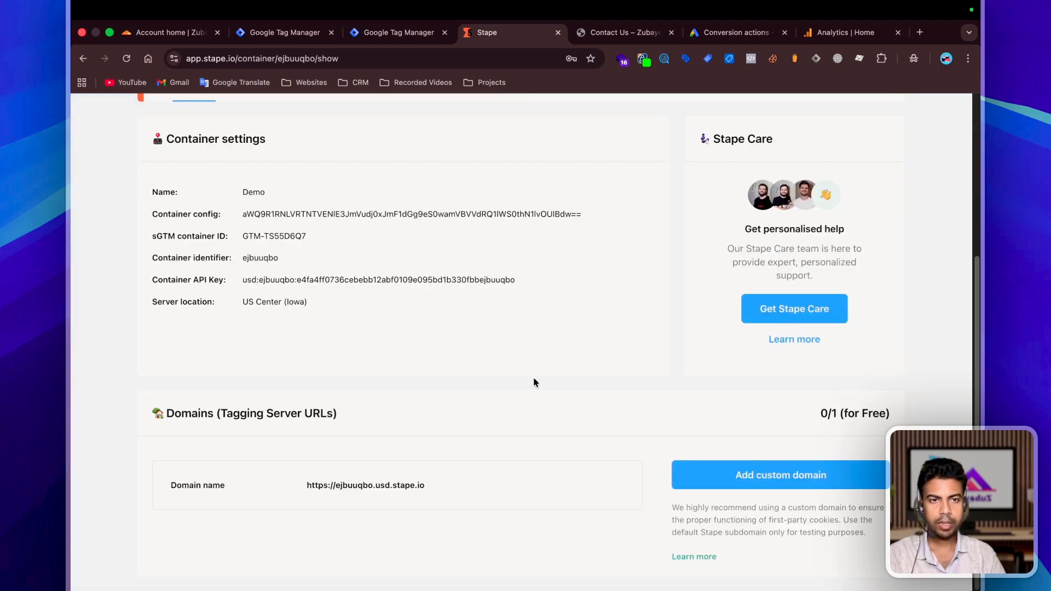
Reload the Demo container page to check its deployment status and view its tagging server domains.
scroll(514, 369, up, 5)
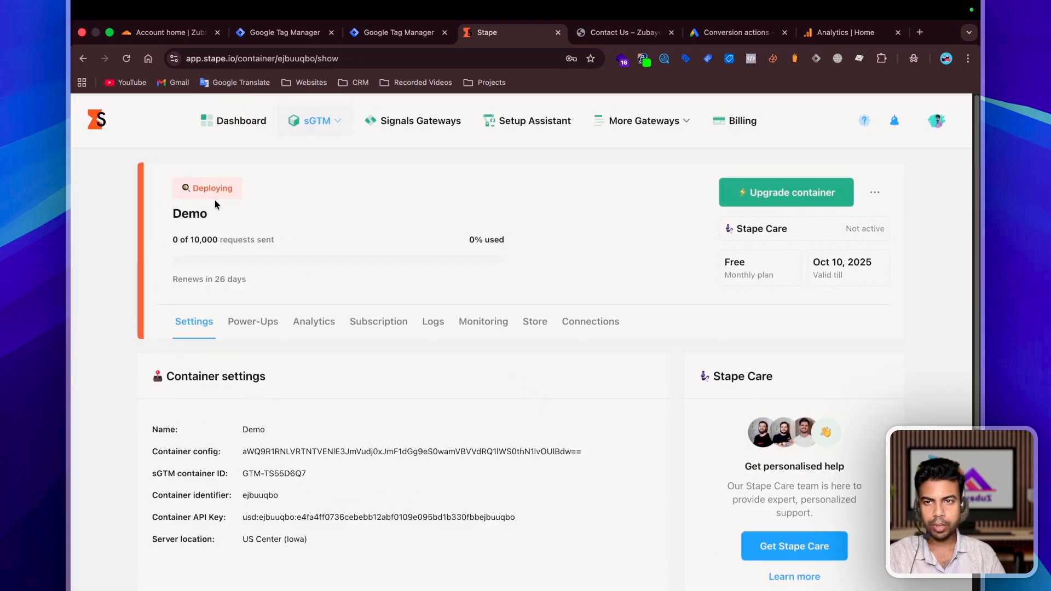
click(127, 59)
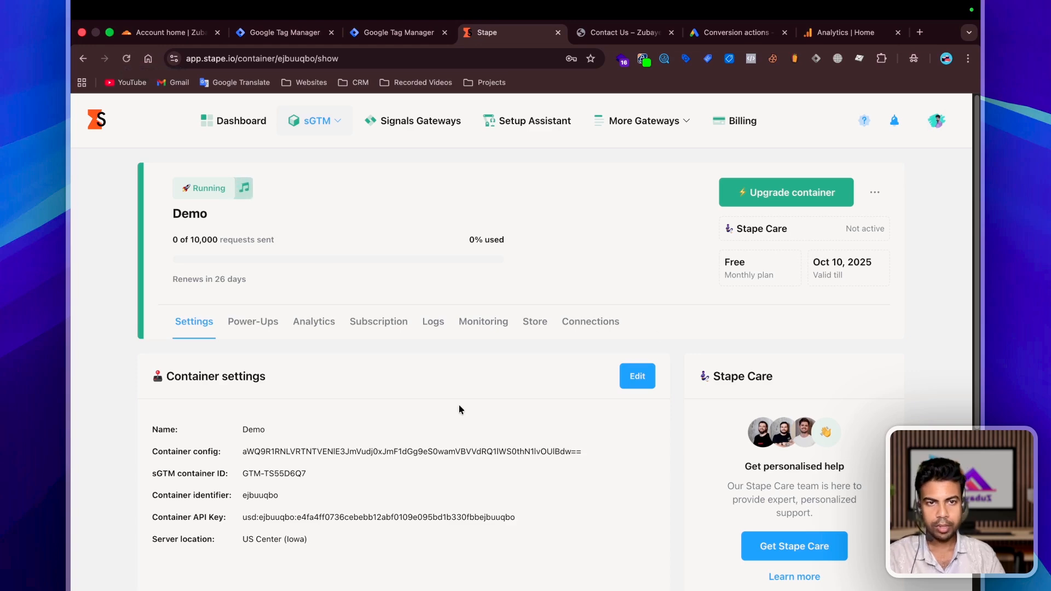
scroll(425, 487, down, 5)
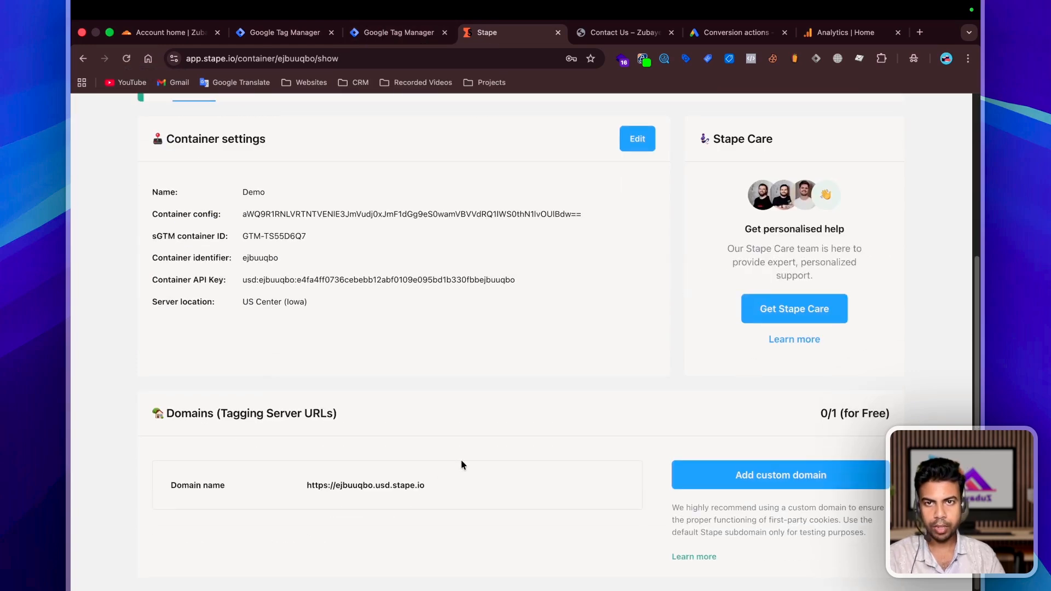
Look over the contact form on the website's Contact Us page and return to Stape.
click(604, 38)
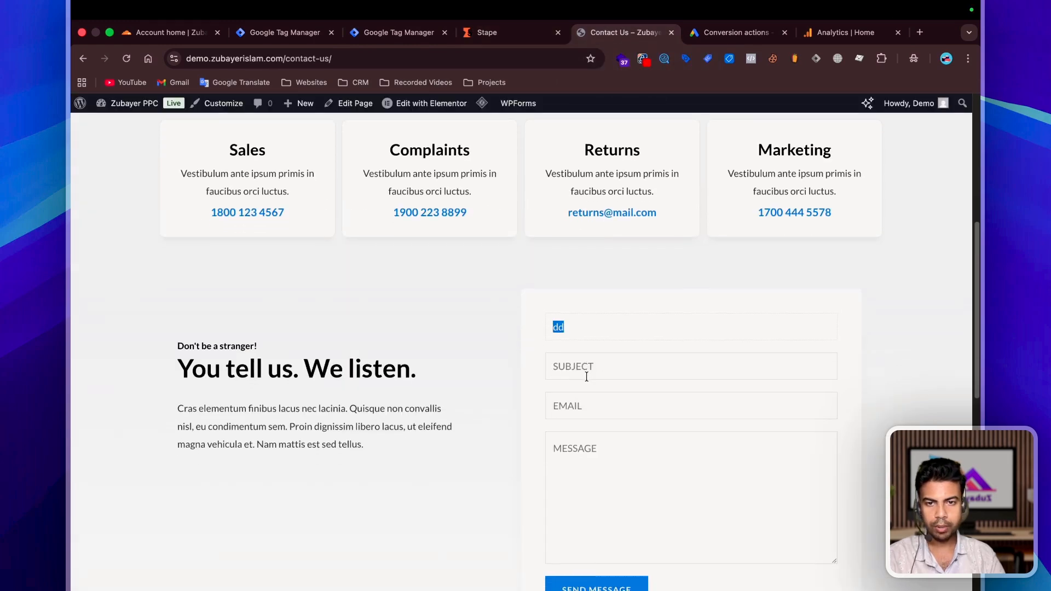
scroll(586, 377, down, 1)
click(570, 283)
click(488, 32)
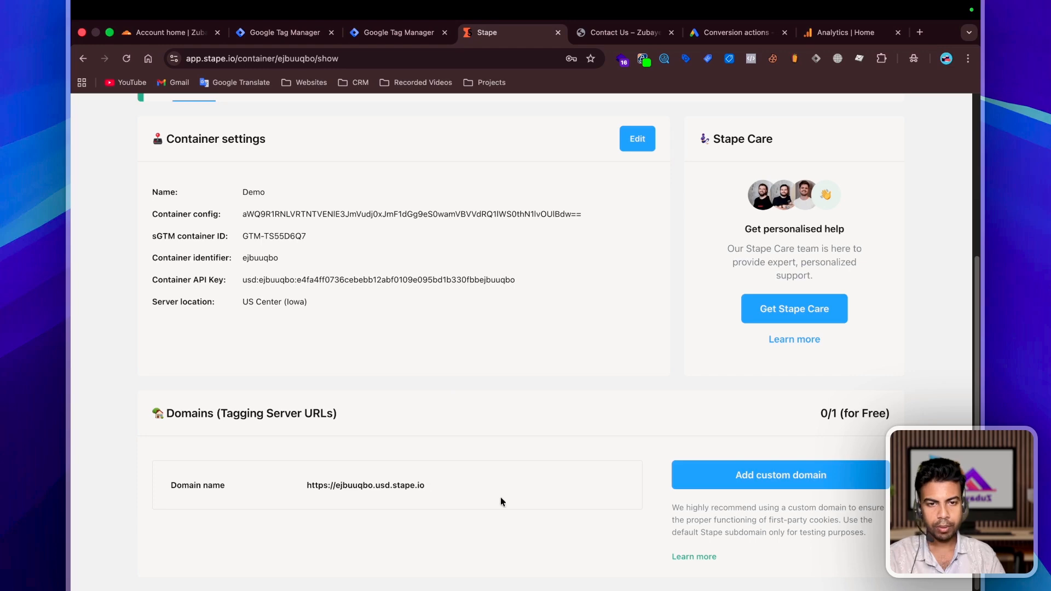
Start adding a custom domain, using the root domain from the website's address with the prefix "Sgtm." as the domain name.
click(766, 475)
scroll(542, 413, down, 5)
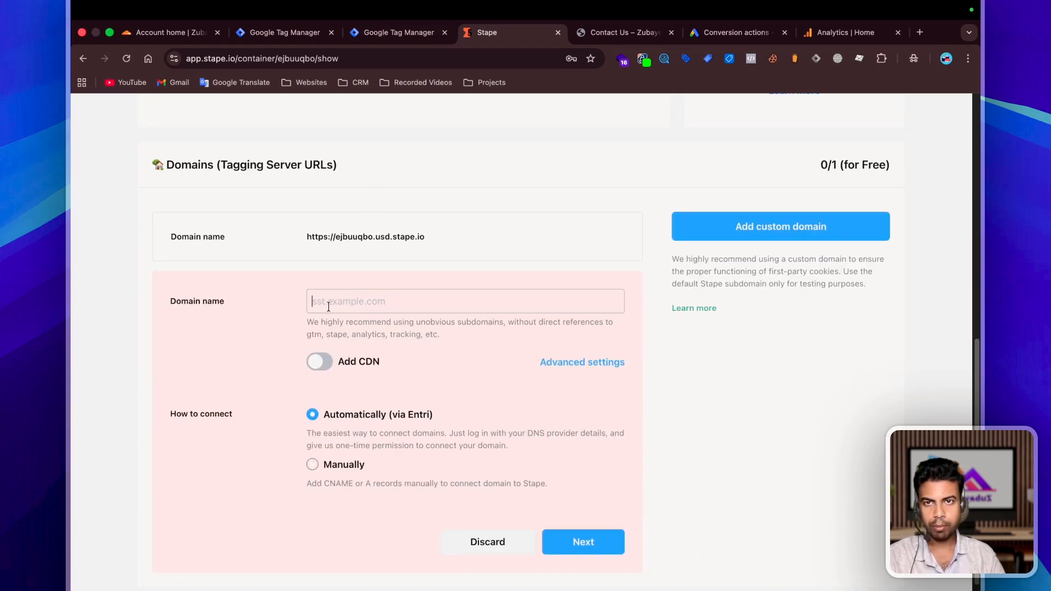
click(614, 34)
click(210, 58)
click(210, 58)
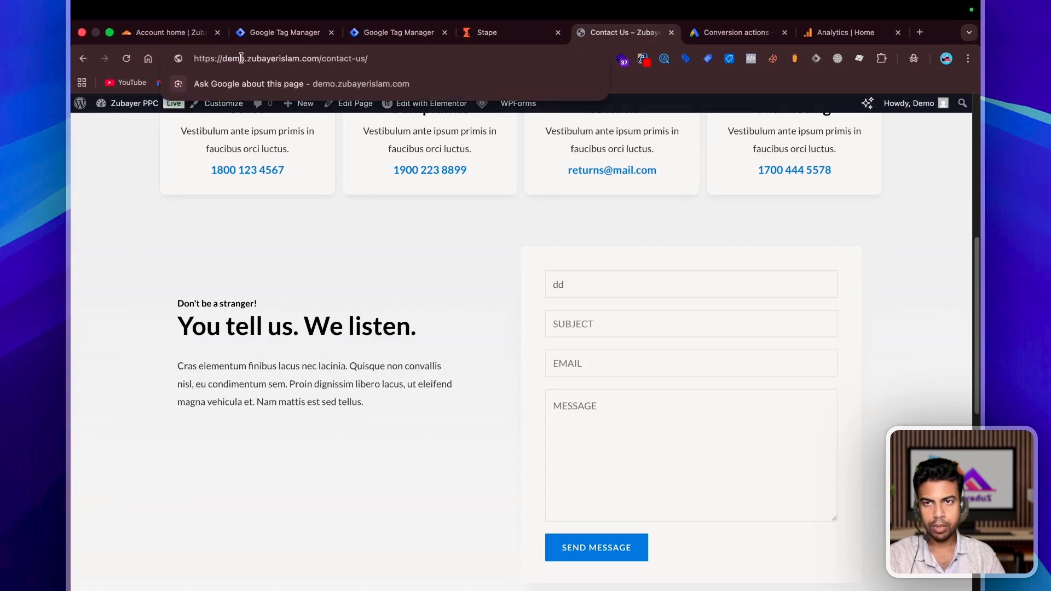
drag(247, 58, 305, 61)
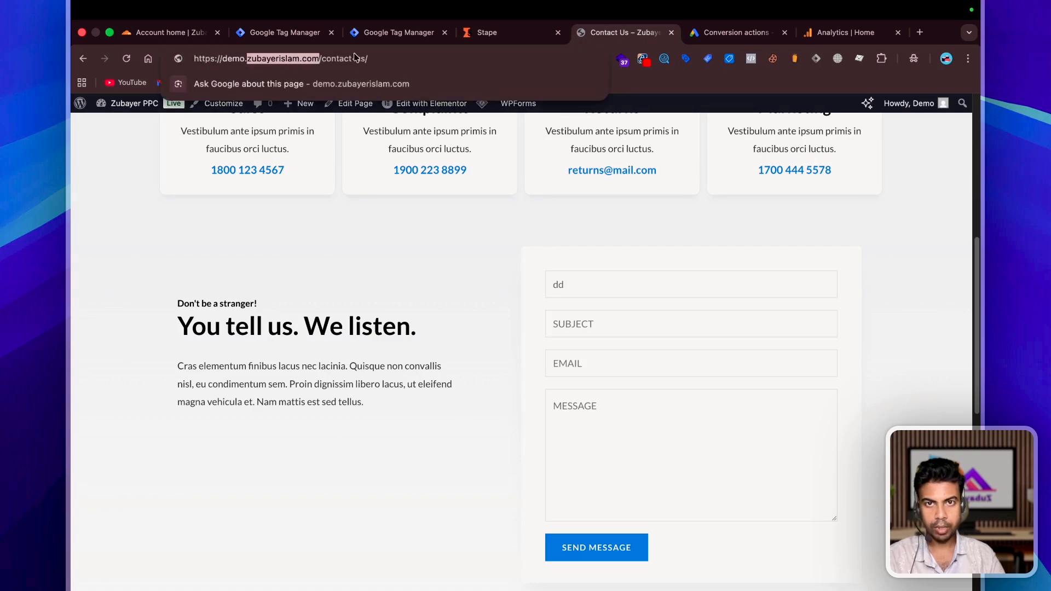
click(487, 32)
text(zubayerislam.com)
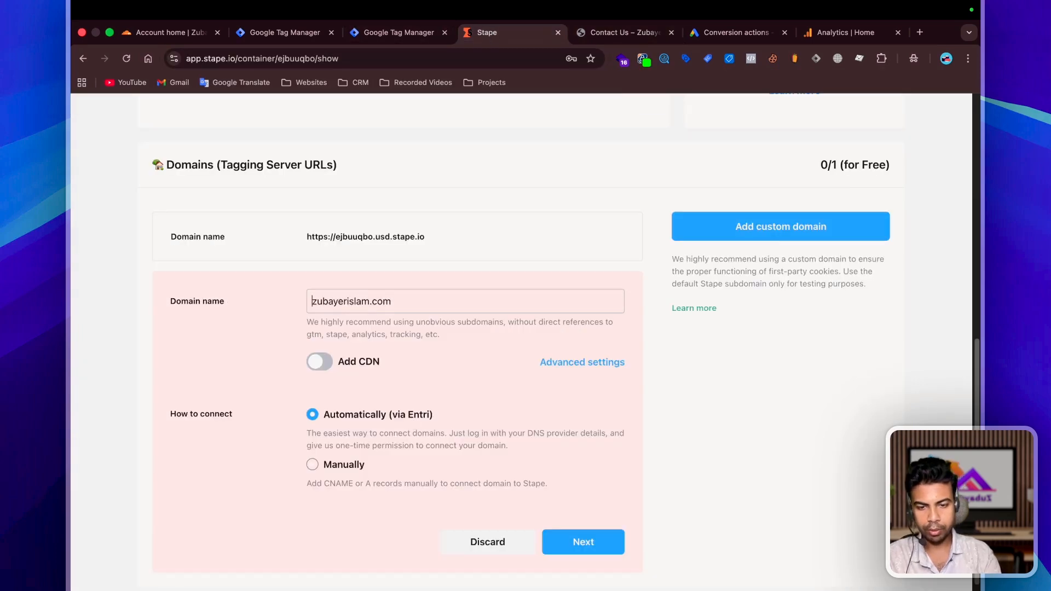
text(Sgtm.)
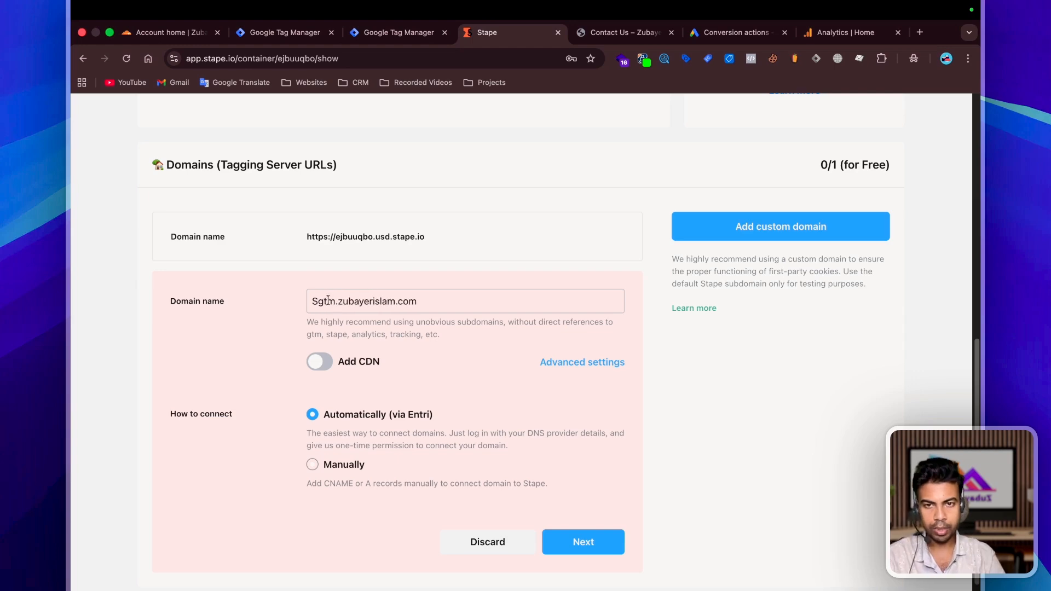
Enable the CDN with Stape Global CDN, choose to connect the domain manually, and proceed to the required DNS records.
scroll(422, 318, down, 1)
click(319, 362)
scroll(394, 356, down, 3)
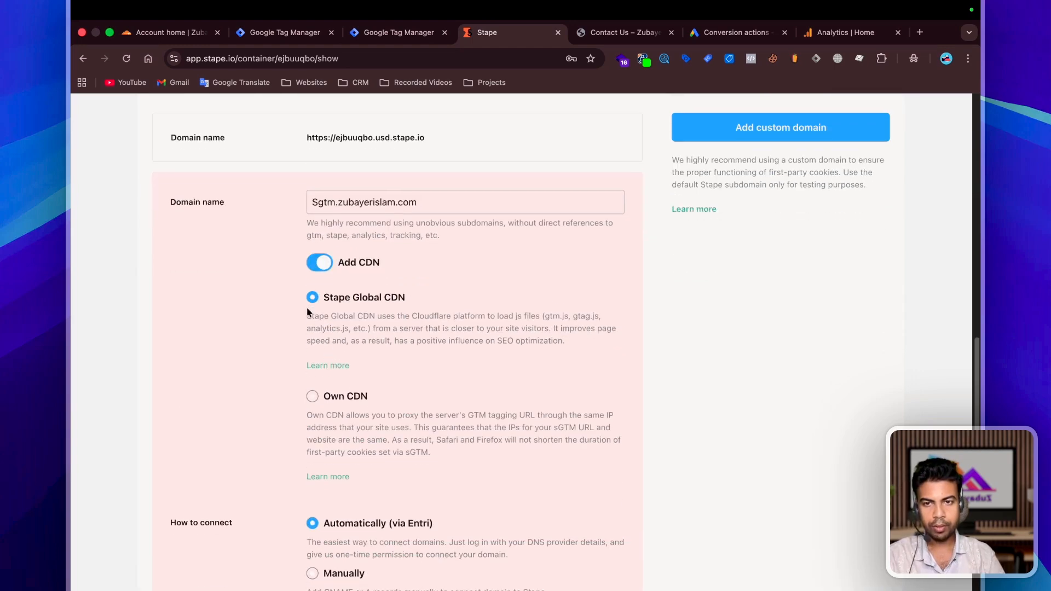
scroll(365, 431, down, 2)
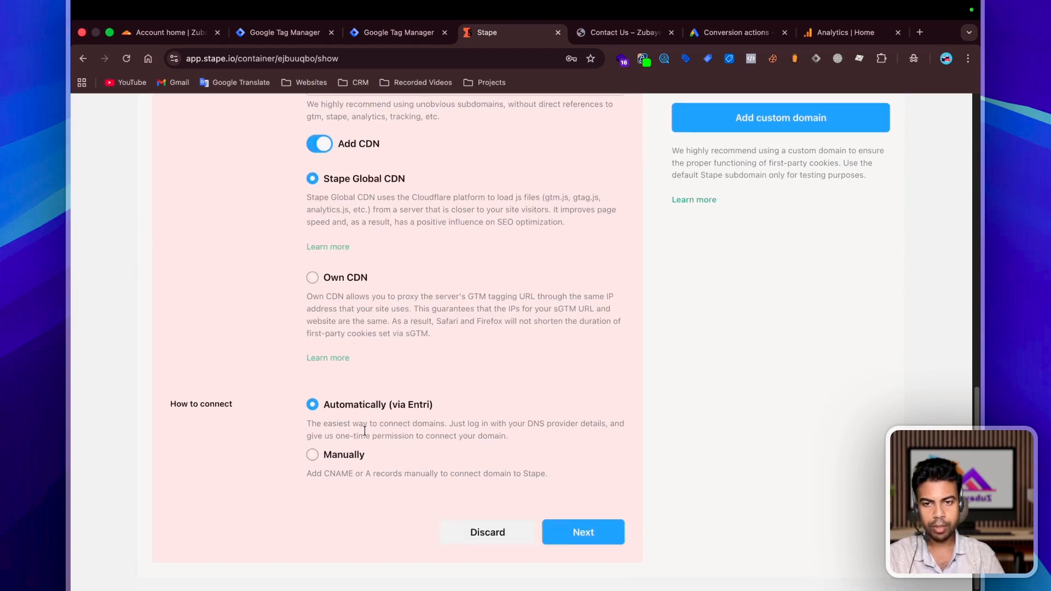
click(312, 455)
click(583, 532)
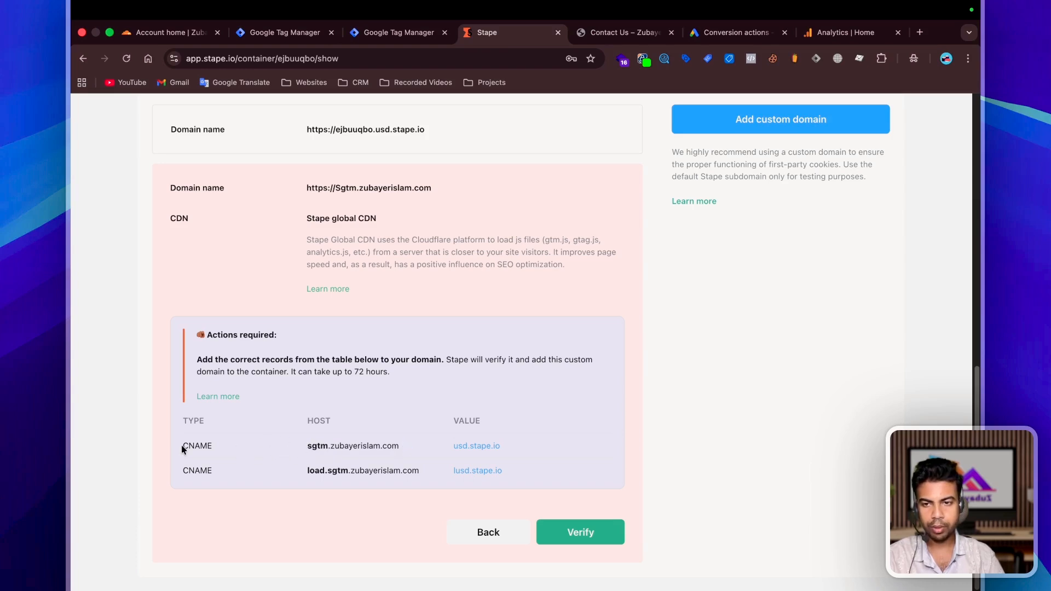
Switch to Cloudflare, place its browser tab right after Stape, and open the website's domain.
mouse_move(314, 451)
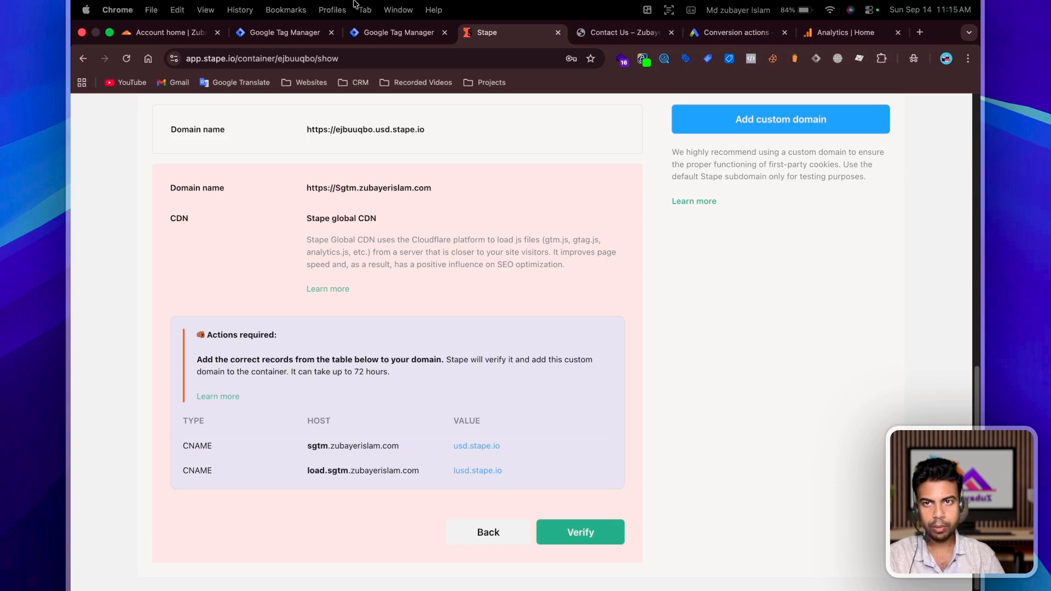
drag(150, 35, 493, 34)
click(306, 353)
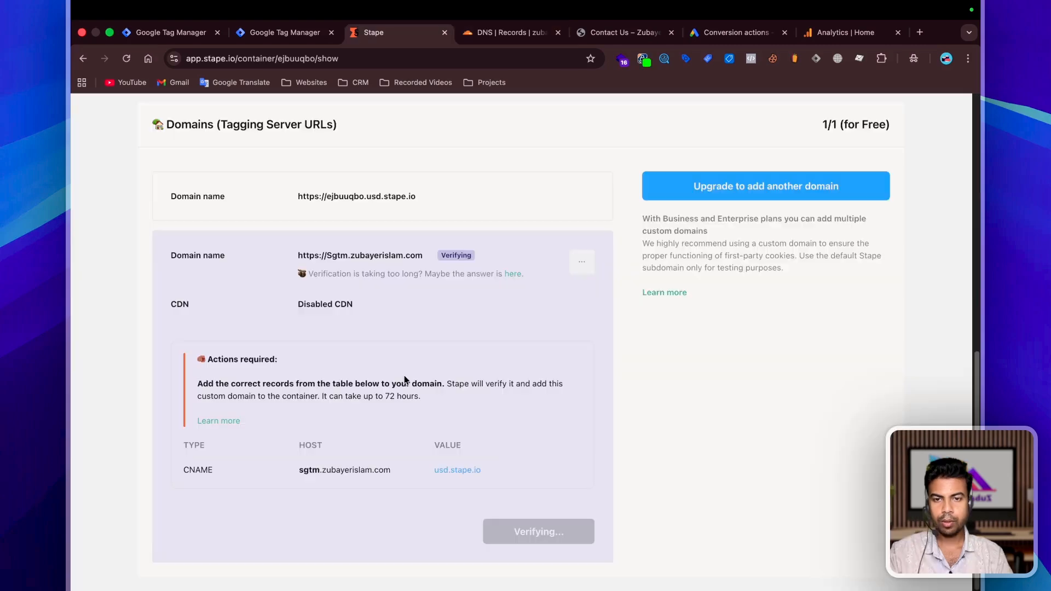
Review the Stape container's details and the custom tagging domain's verification status and required DNS record.
scroll(518, 341, up, 10)
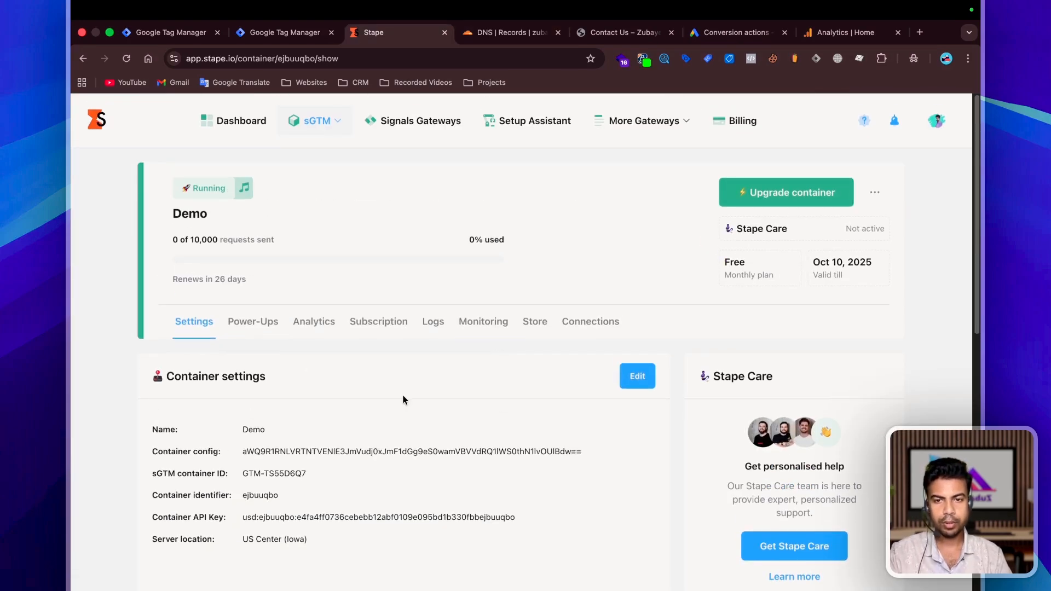
scroll(405, 400, down, 4)
scroll(454, 376, down, 6)
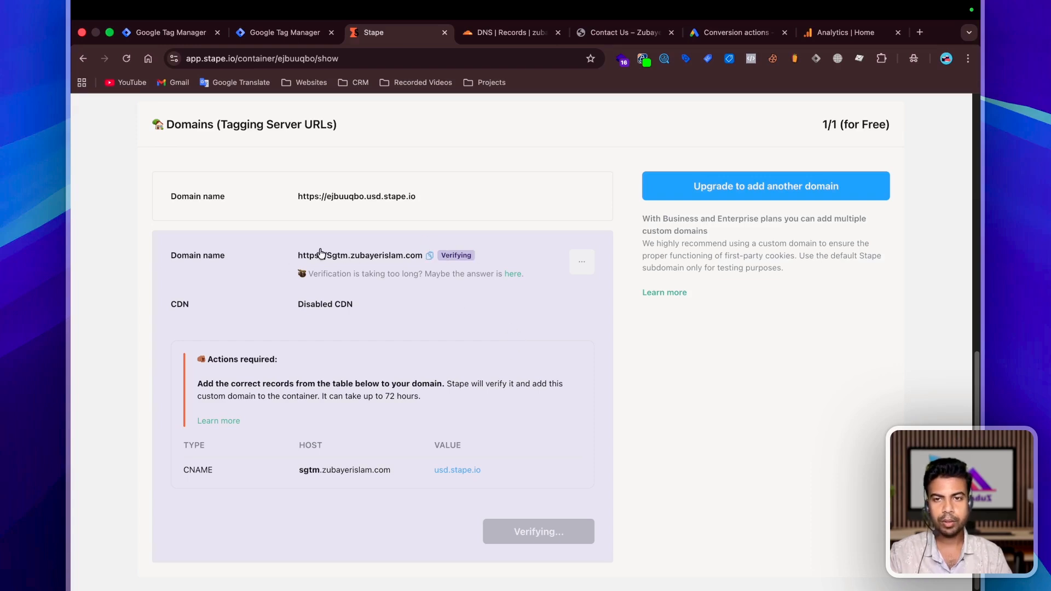
drag(300, 256, 419, 259)
click(758, 370)
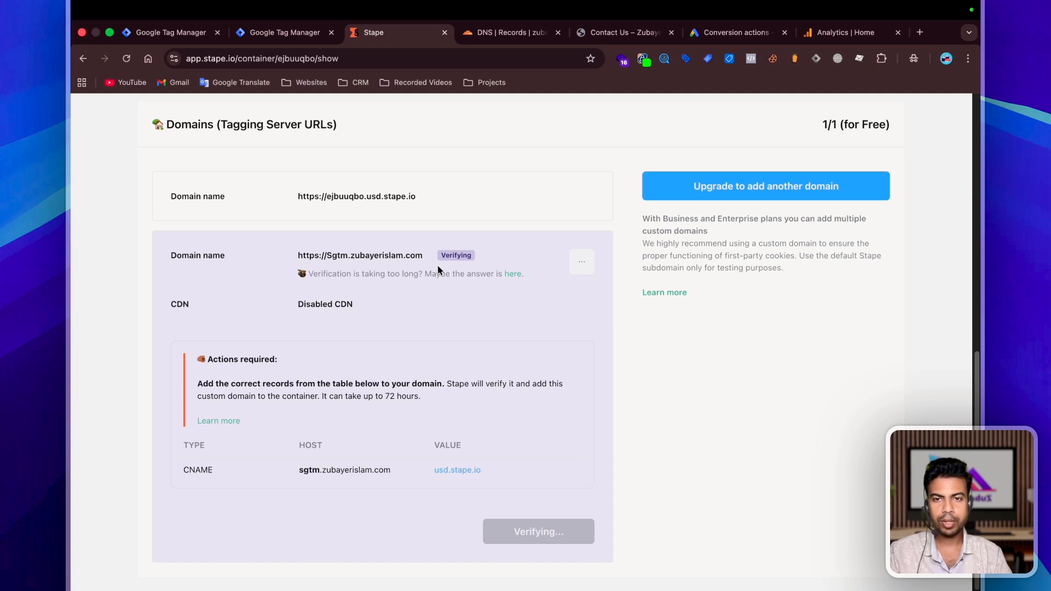
Copy the default Stape tagging server URL and open the Admin area of the Wordpress Lead Forms Server container in Tag Manager.
scroll(421, 260, up, 2)
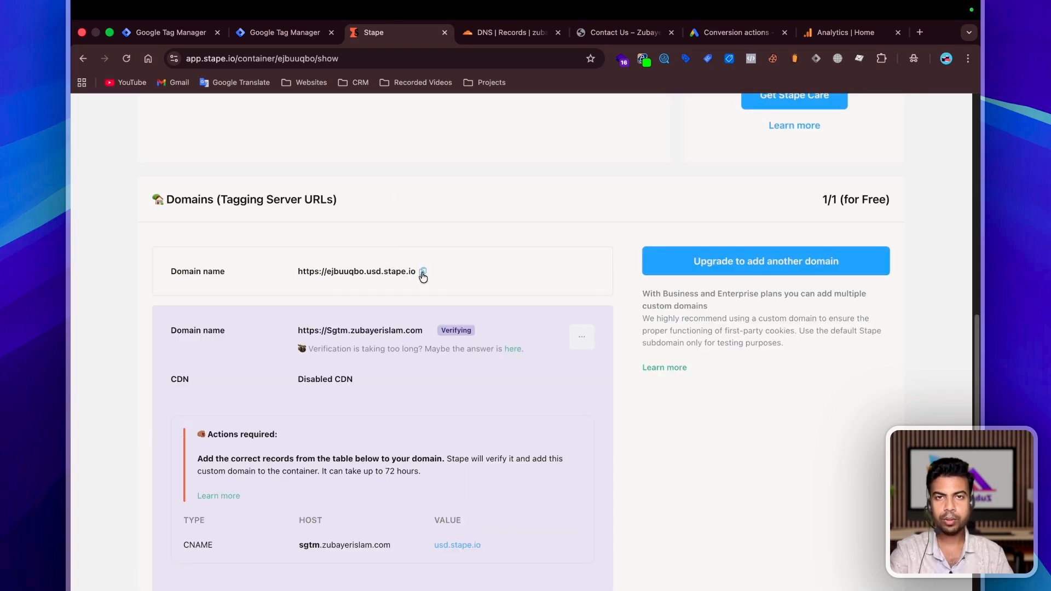
click(423, 273)
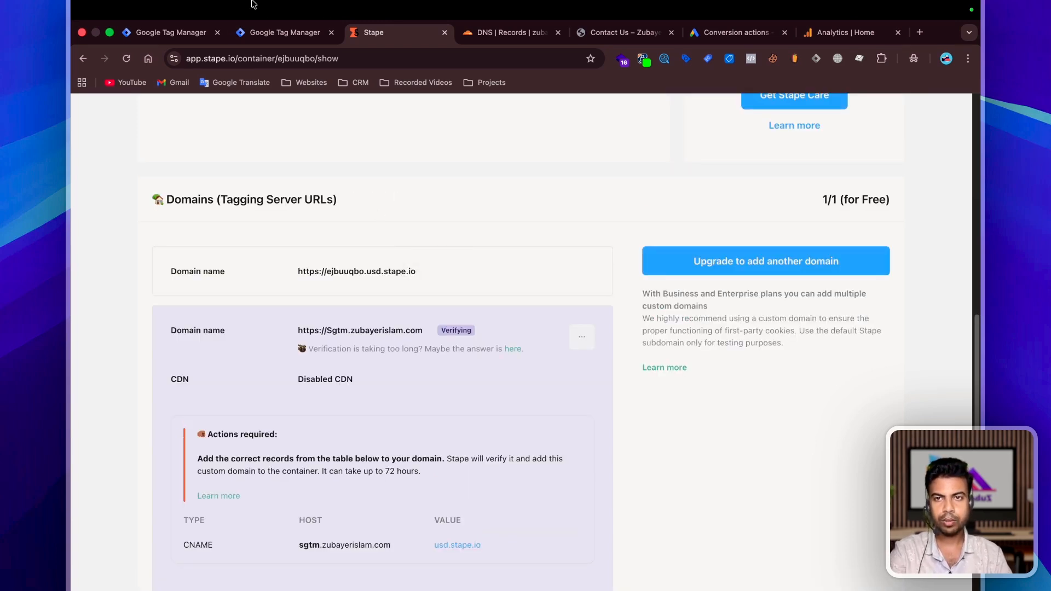
click(258, 40)
click(737, 182)
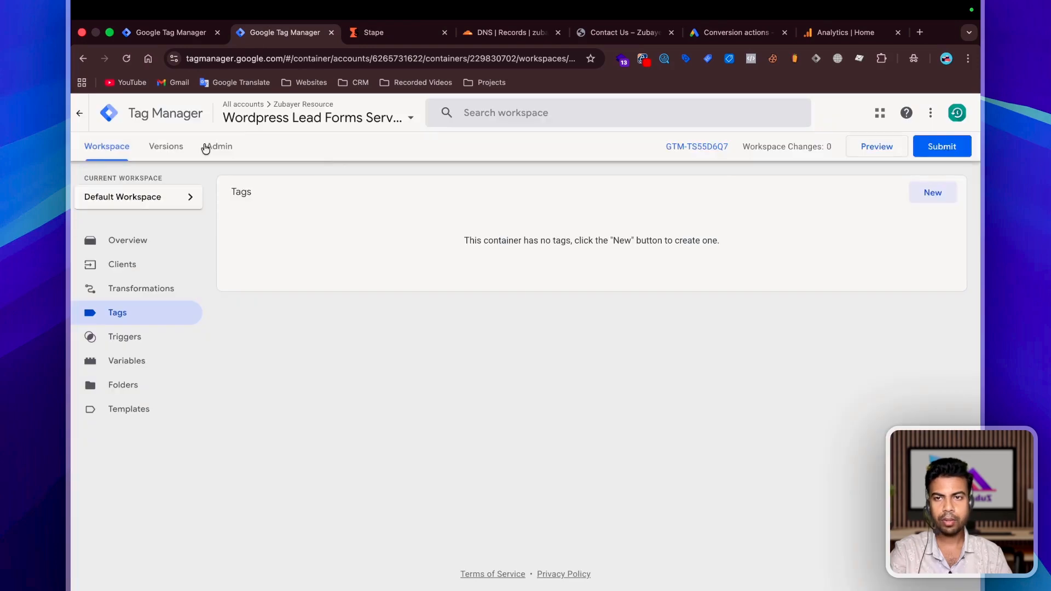
click(209, 145)
Close the Cloudflare page, then add the copied Stape address as a server container URL in the container settings and save.
drag(276, 34, 446, 38)
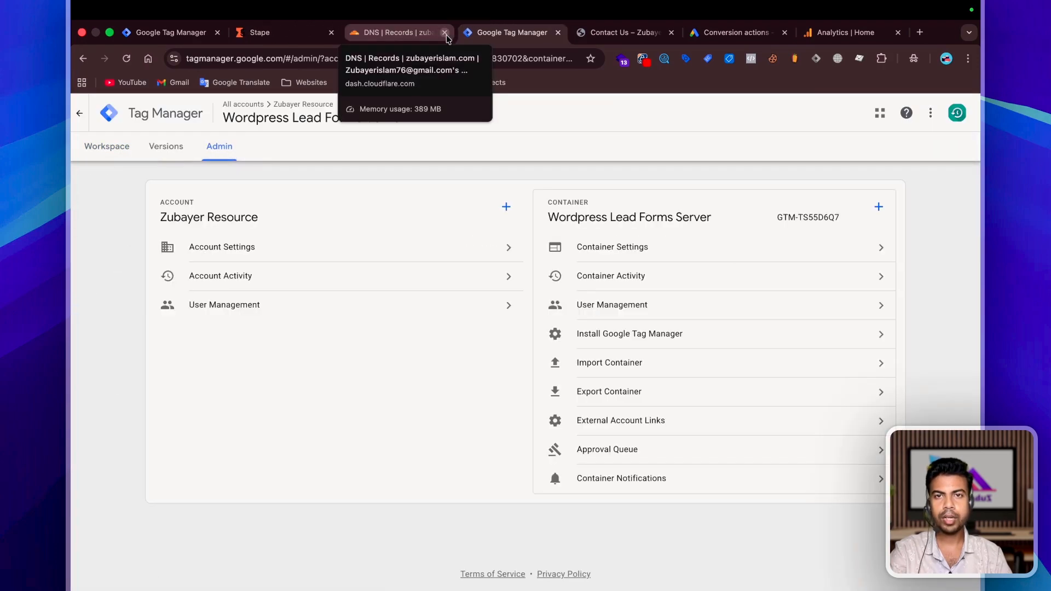
click(445, 33)
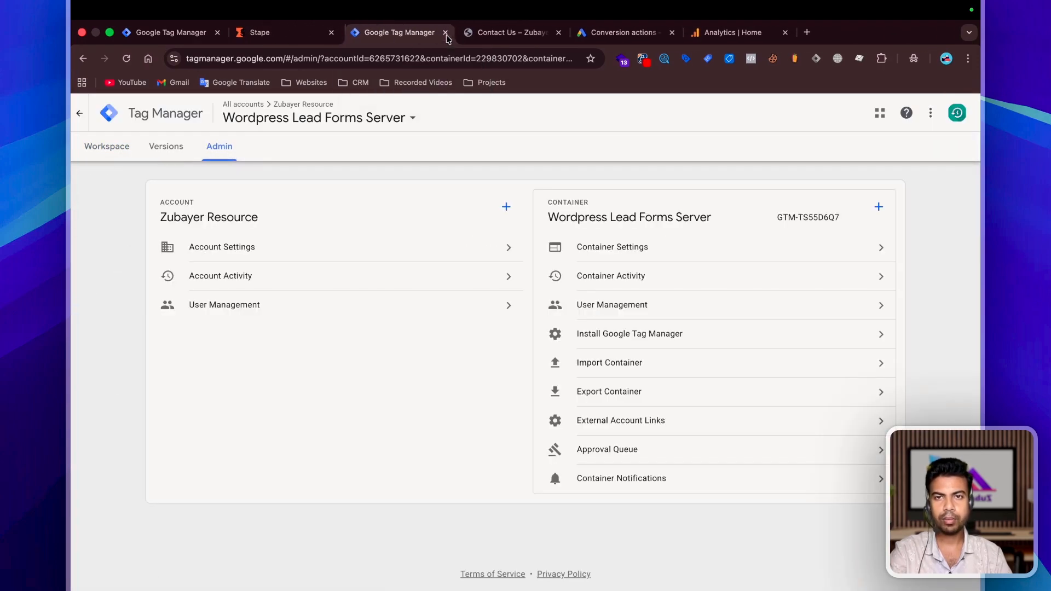
click(632, 248)
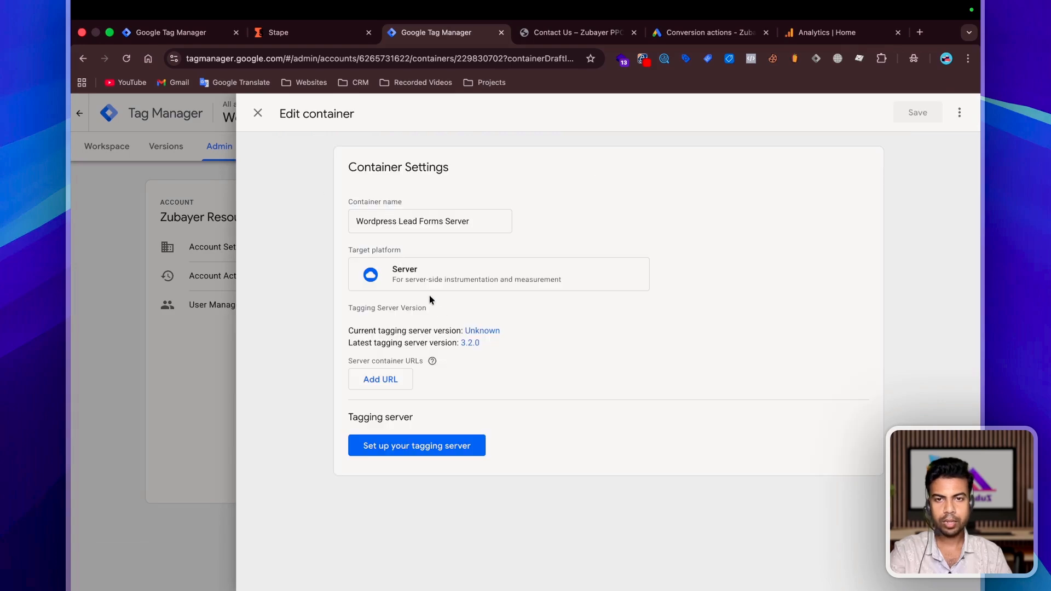
click(383, 379)
click(917, 112)
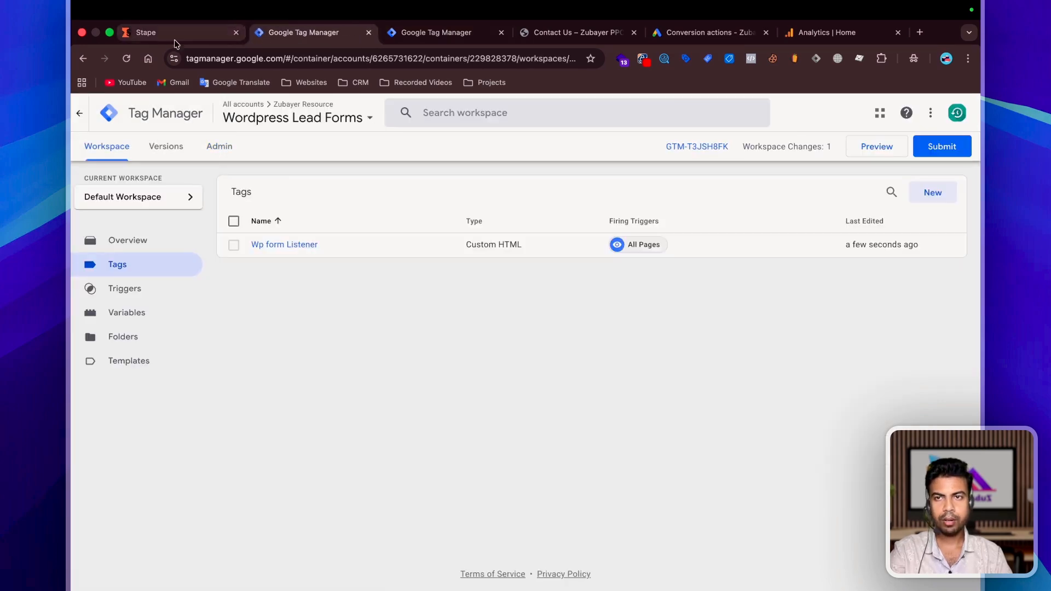
On the Contact Us page, autofill the form with the saved contact details and inspect the name field's ID in its HTML.
click(200, 37)
click(304, 32)
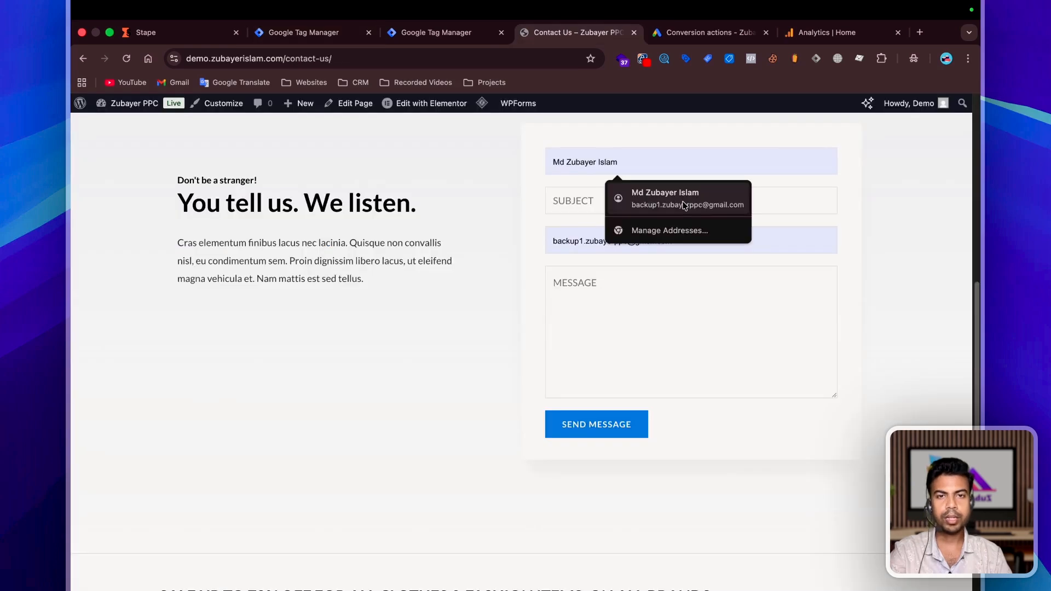
click(683, 199)
click(646, 158)
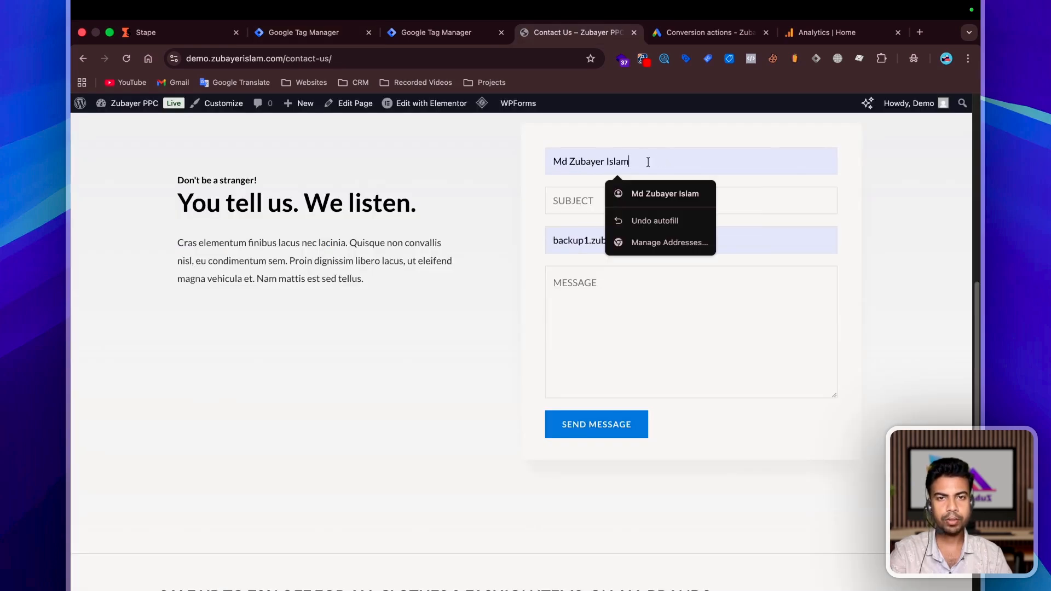
drag(647, 159, 524, 166)
right_click(566, 160)
click(588, 460)
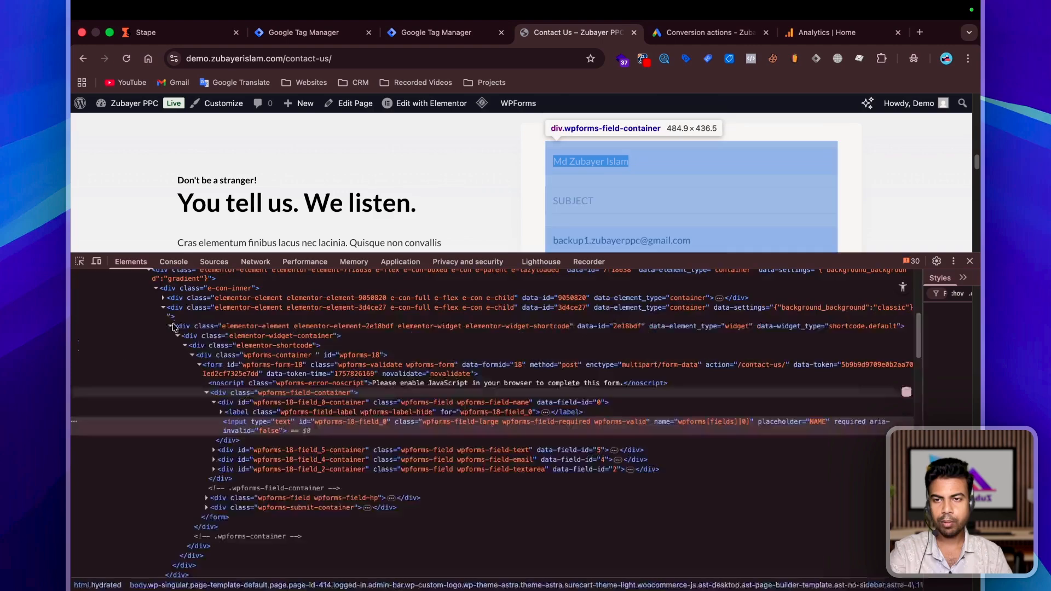
double_click(335, 422)
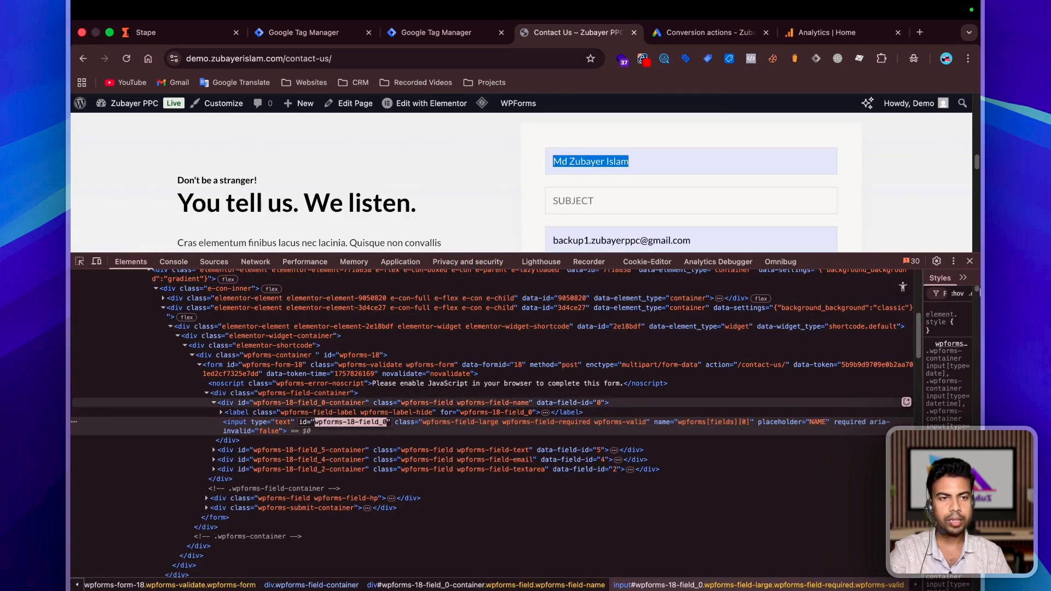
click(970, 261)
Return to the Wordpress Lead Forms web container and look through the custom HTML code of the Wp form Listener tag.
click(338, 29)
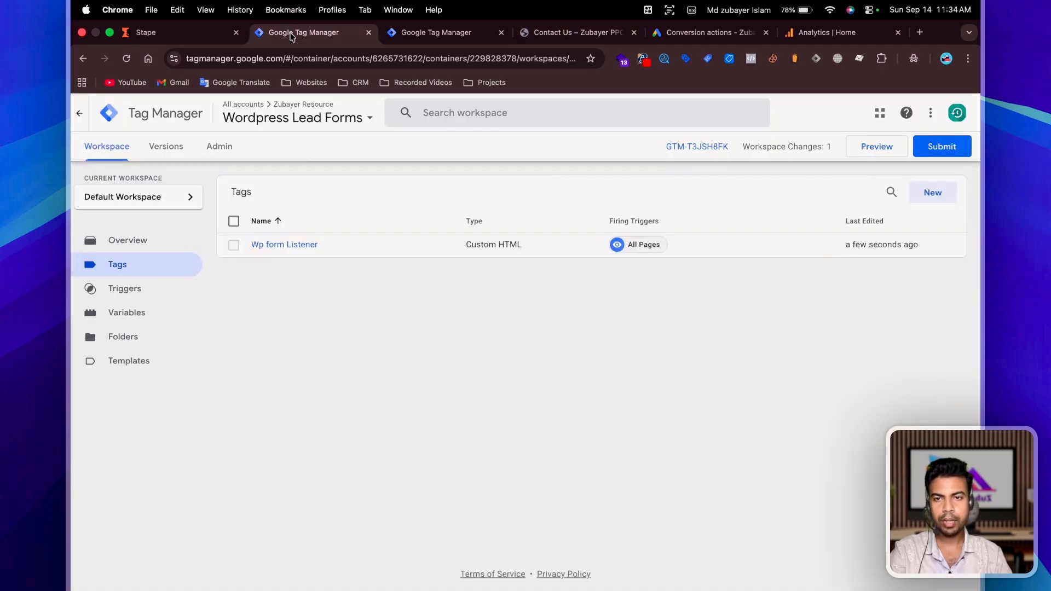
click(276, 250)
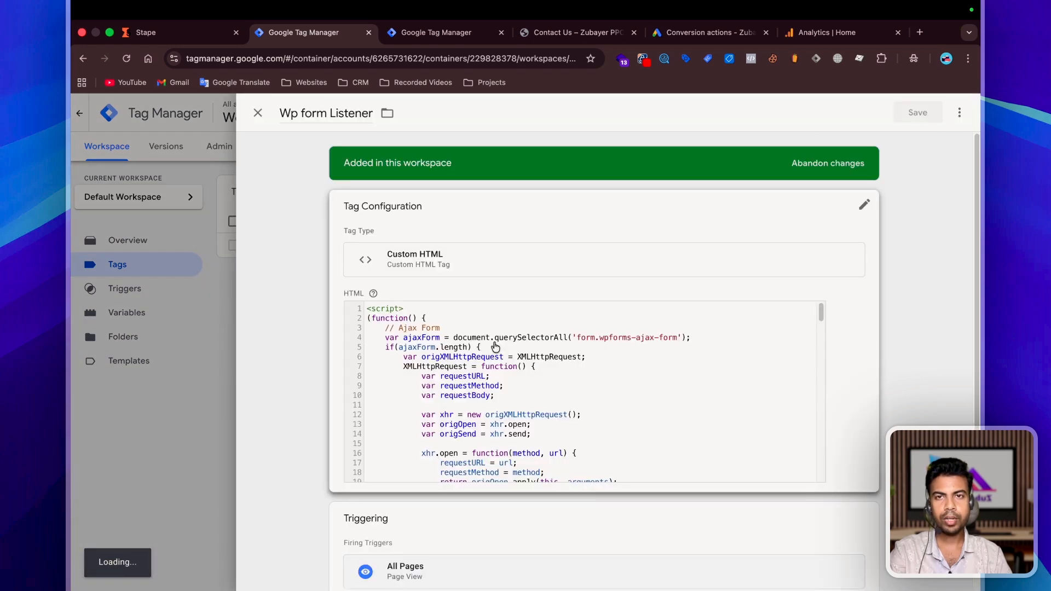
click(551, 362)
scroll(558, 387, down, 15)
click(104, 273)
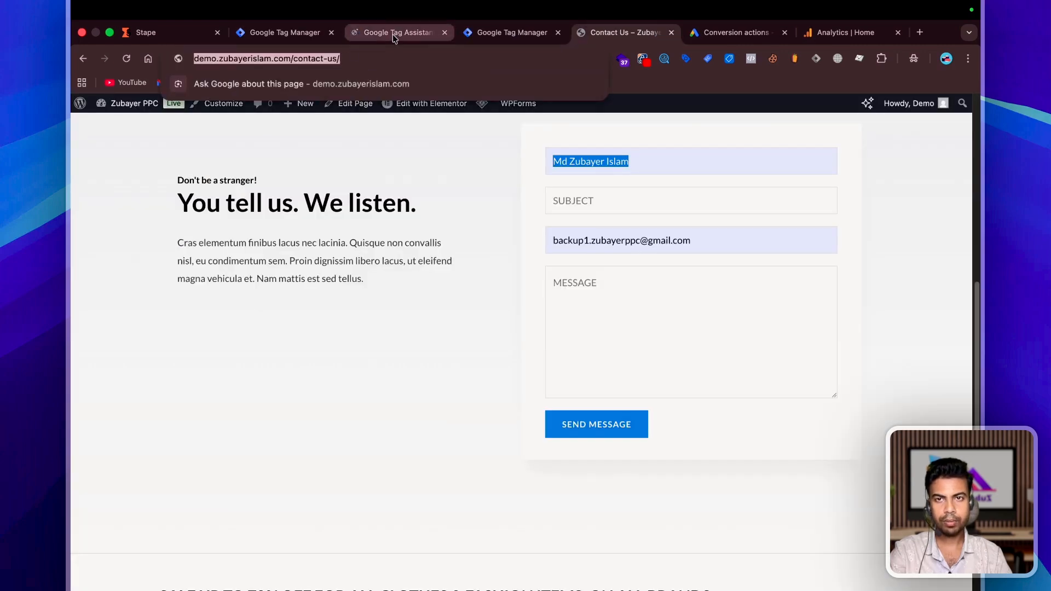
Preview the Contact Us page with Tag Assistant and submit its form with the saved contact details, subject "Tesrt" and message "test".
click(393, 33)
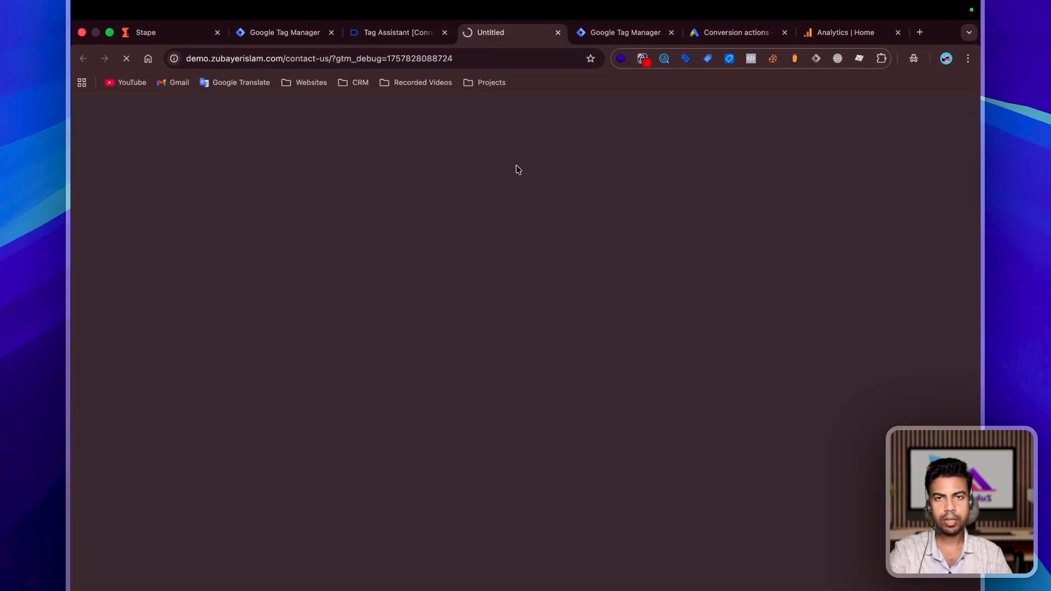
scroll(328, 422, down, 7)
scroll(359, 422, down, 5)
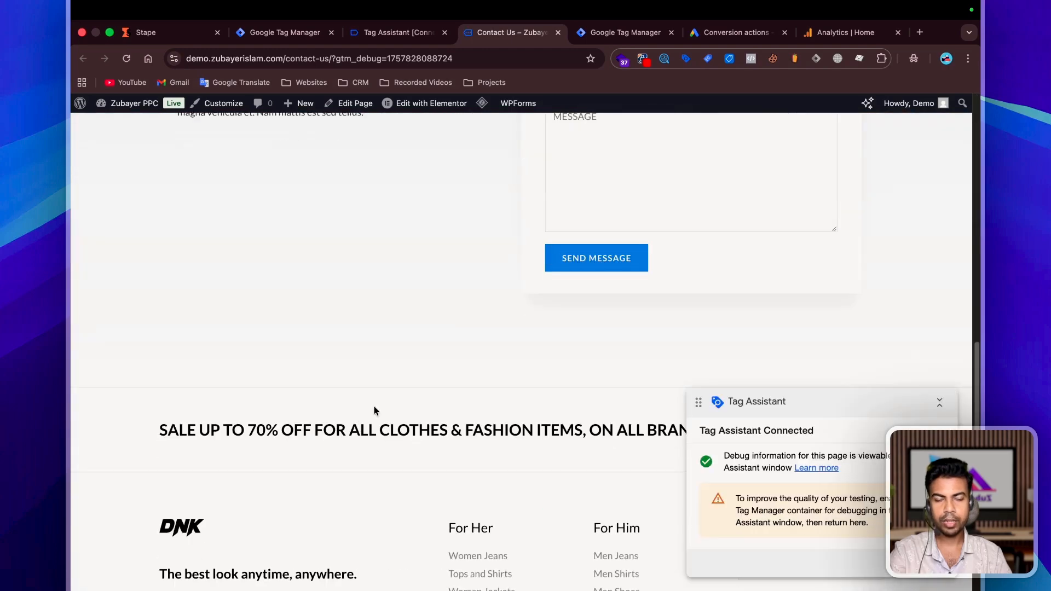
scroll(375, 410, up, 5)
click(600, 255)
click(624, 276)
click(595, 400)
text(test)
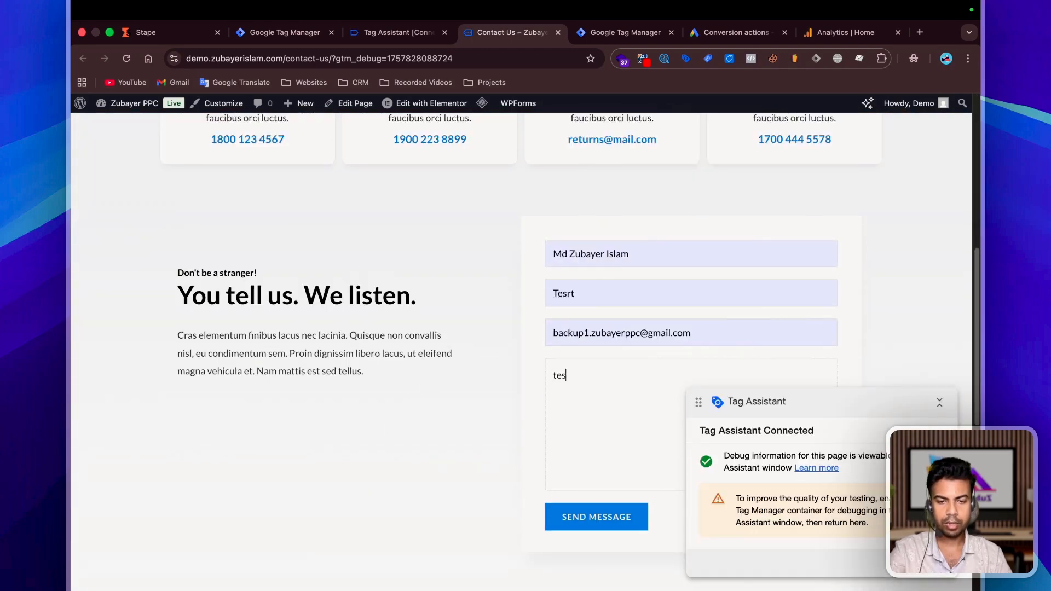
click(596, 517)
Examine the data layer values of the wpform_submit event in Tag Assistant, including its event name and form inputs.
click(356, 34)
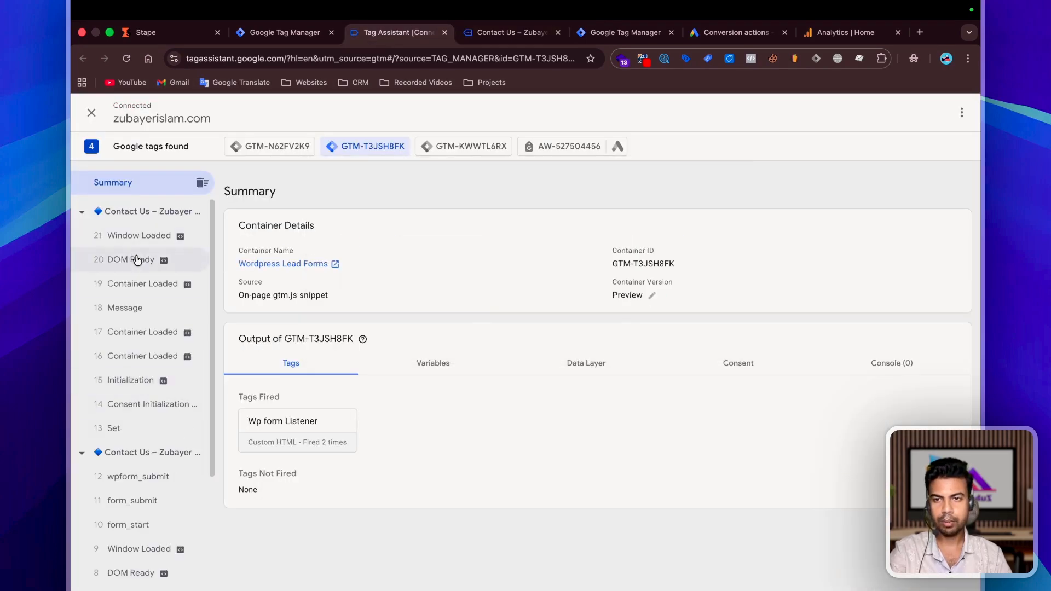
scroll(142, 378, down, 4)
click(138, 381)
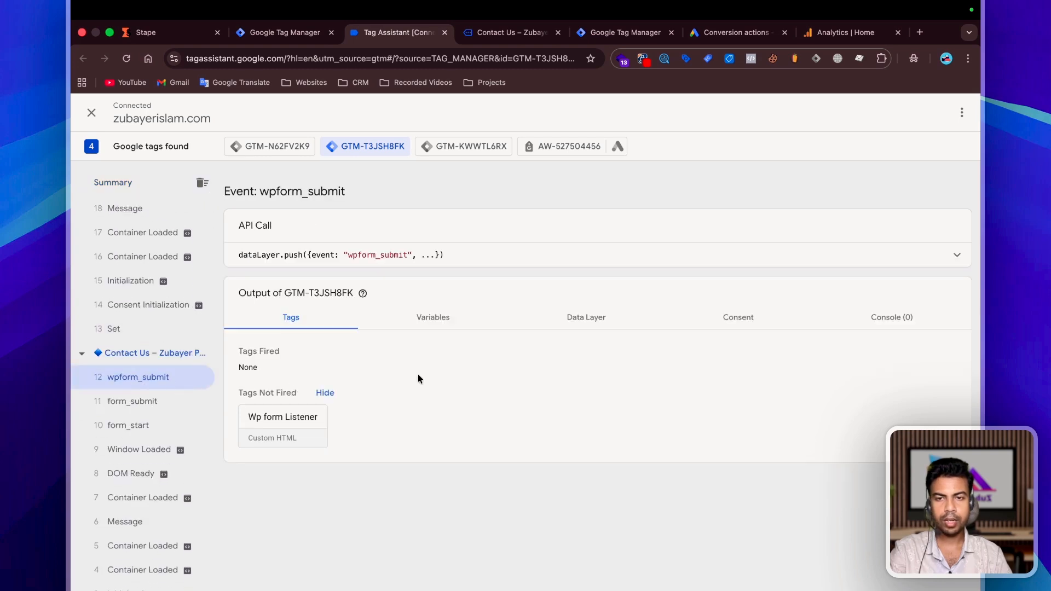
click(587, 318)
scroll(343, 413, down, 2)
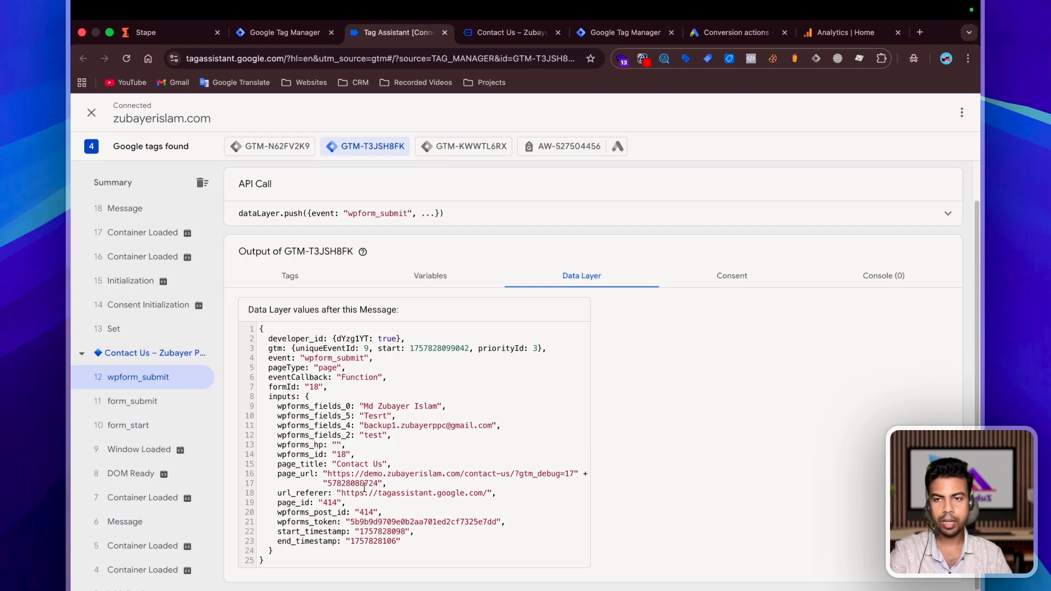
double_click(387, 213)
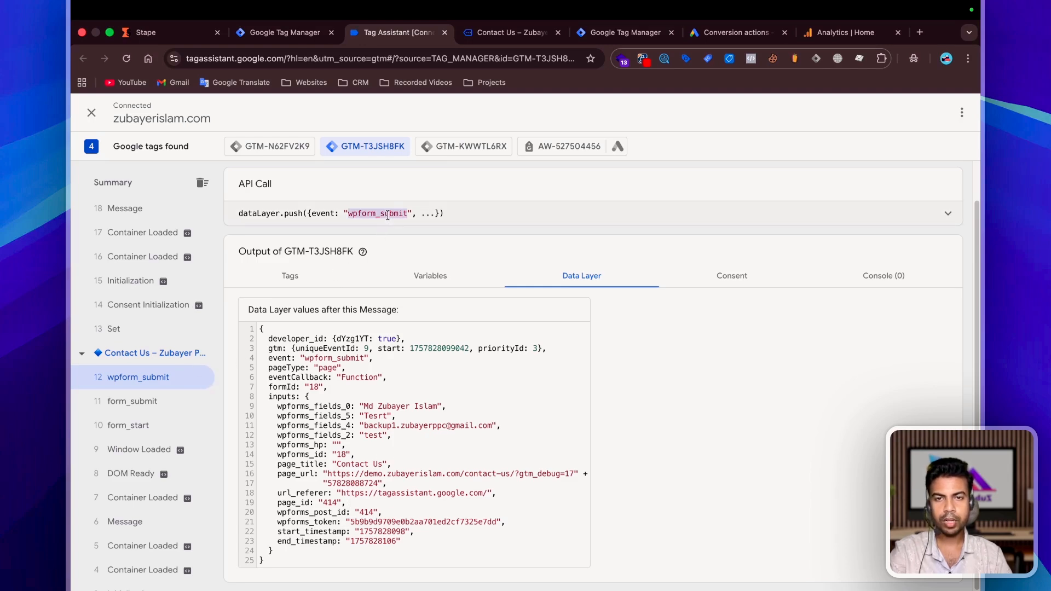
Create a new tag named GA4 in the Wordpress Lead Forms container, with Google Tag as its type.
click(262, 35)
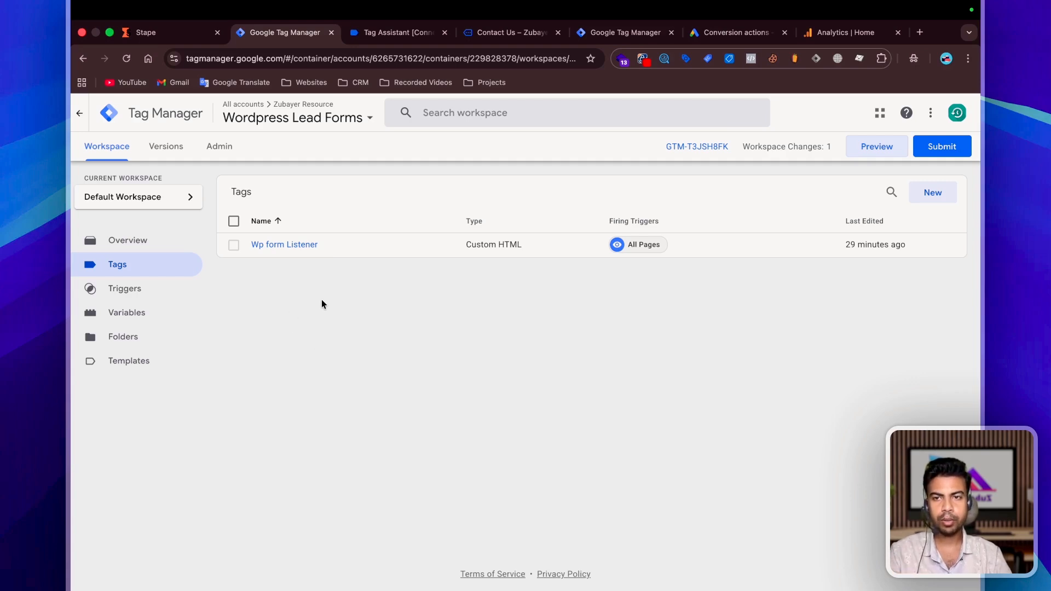
click(934, 193)
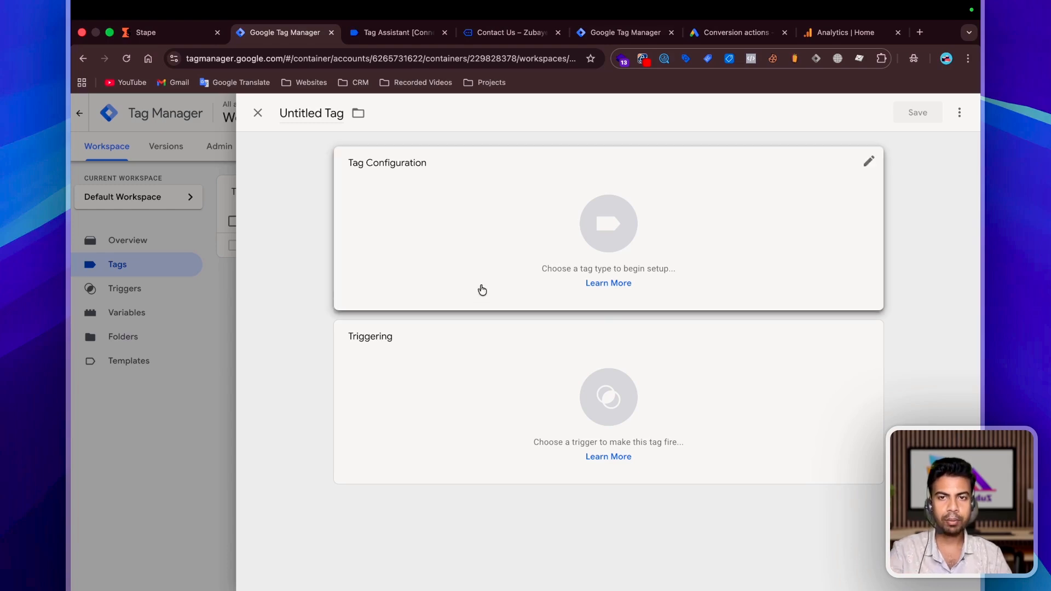
click(309, 113)
key(BackSpace)
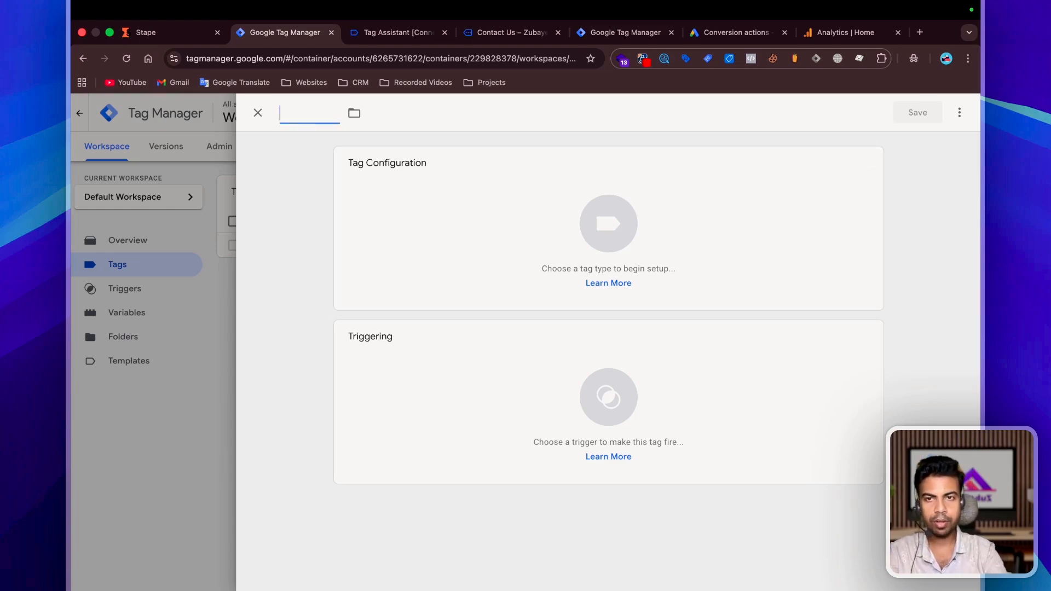
text(GA4)
click(444, 261)
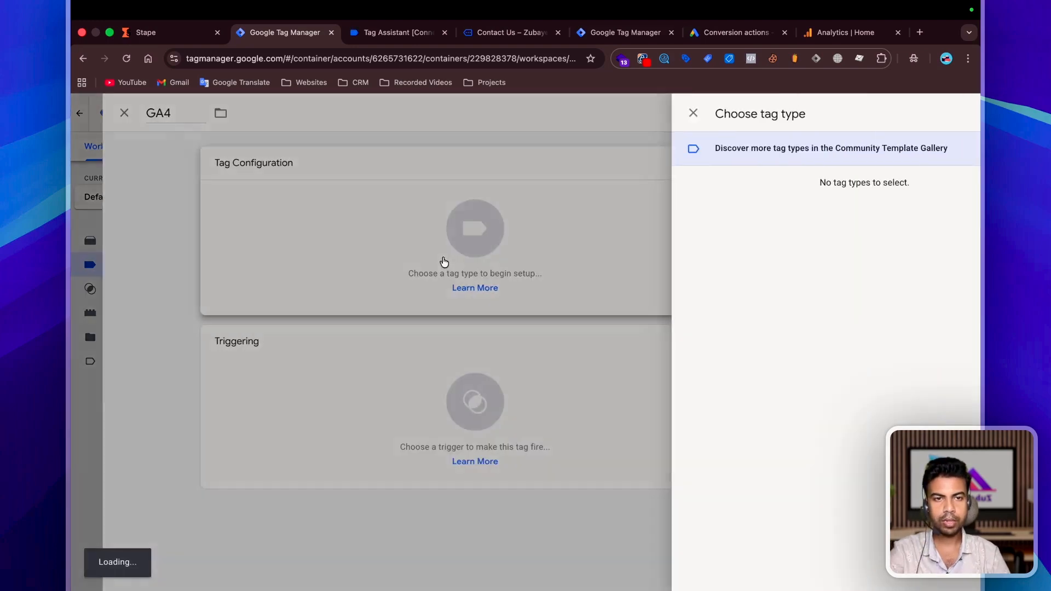
click(688, 214)
click(695, 197)
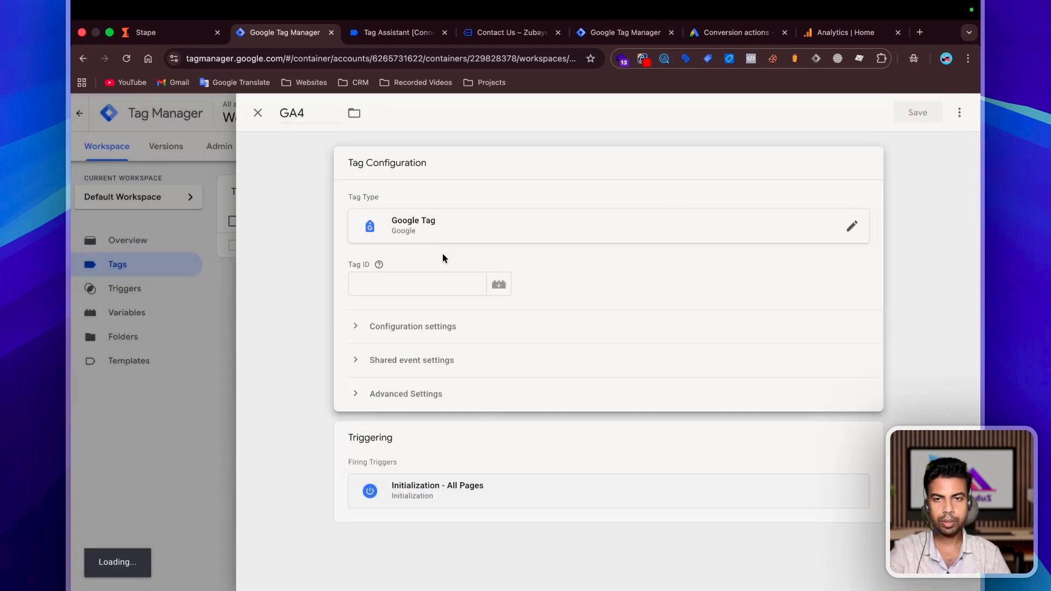
Set the GA4 tag's Tag ID to G-BFZLRF7KT, starting from the suggested ID G-BFZLRF7J4G.
click(437, 287)
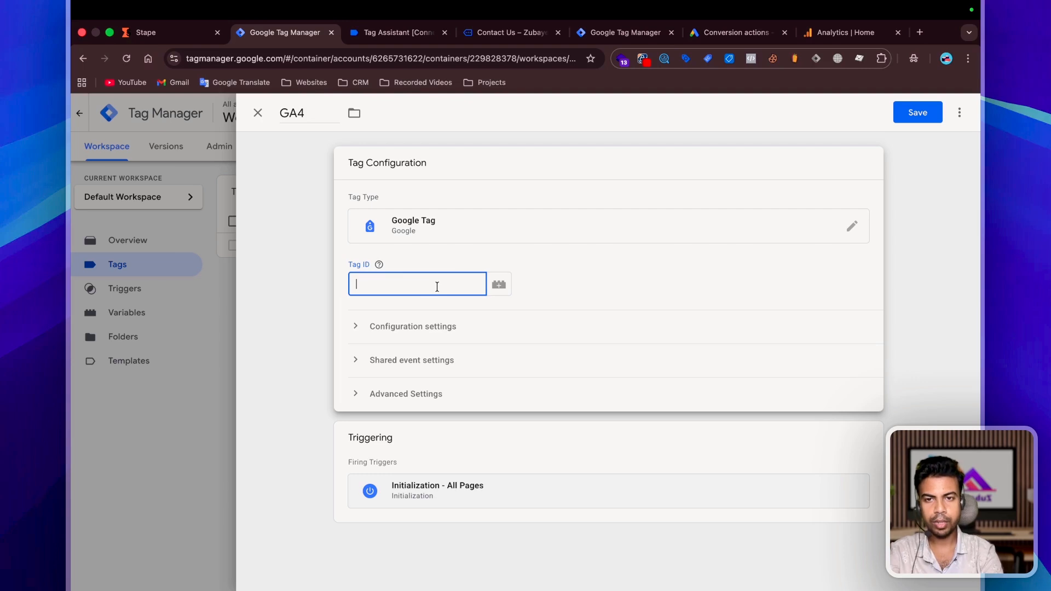
text(G)
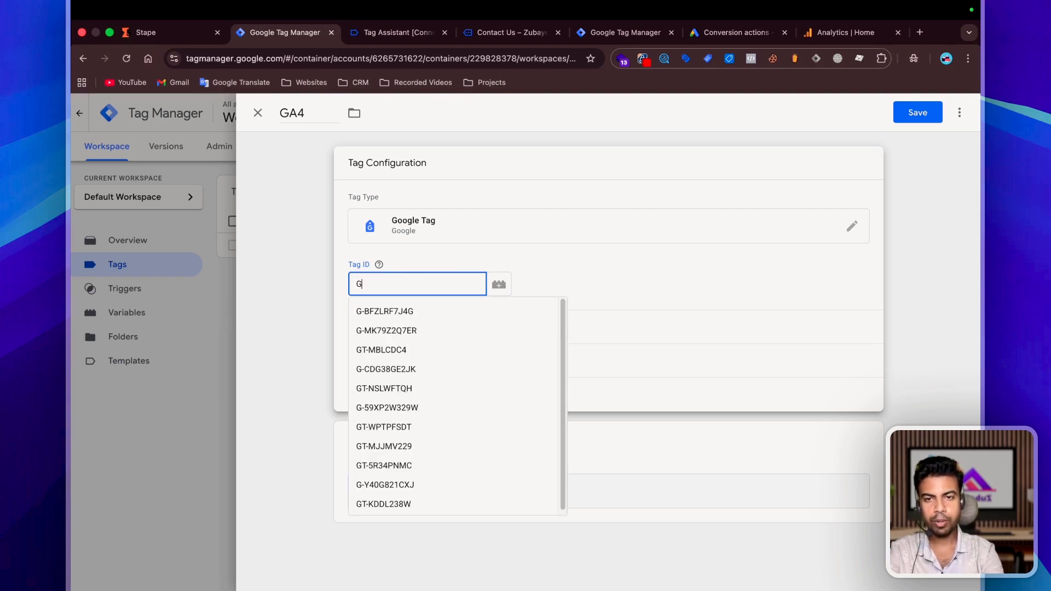
click(419, 311)
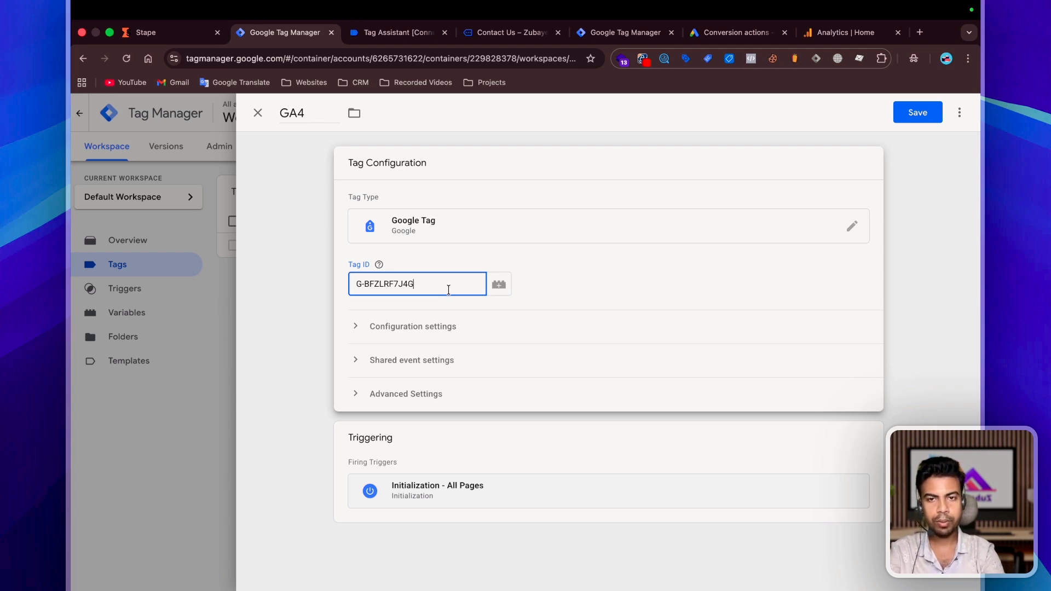
key(BackSpace)
key(BackSpace)
key(BackSpace)
text(KT)
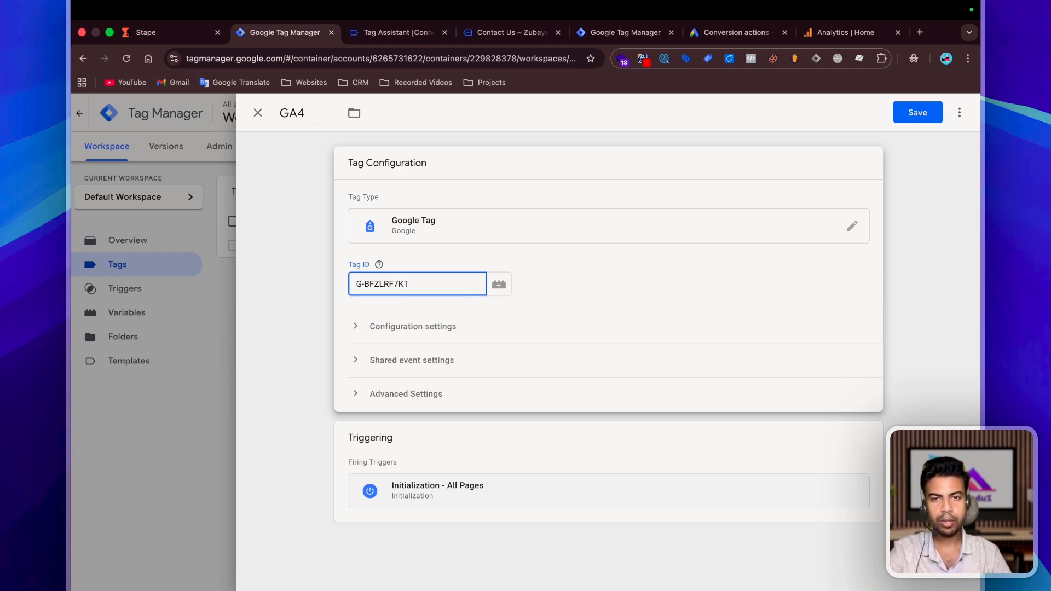
Add the configuration parameter send_page_view with the value true to the Google Tag's configuration settings.
click(408, 328)
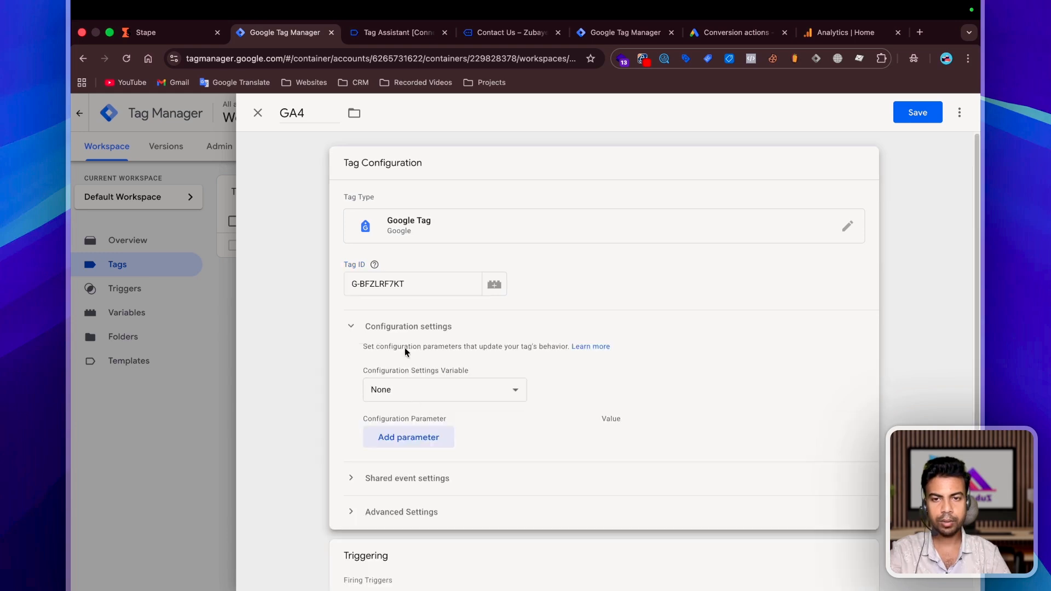
click(403, 444)
text(send)
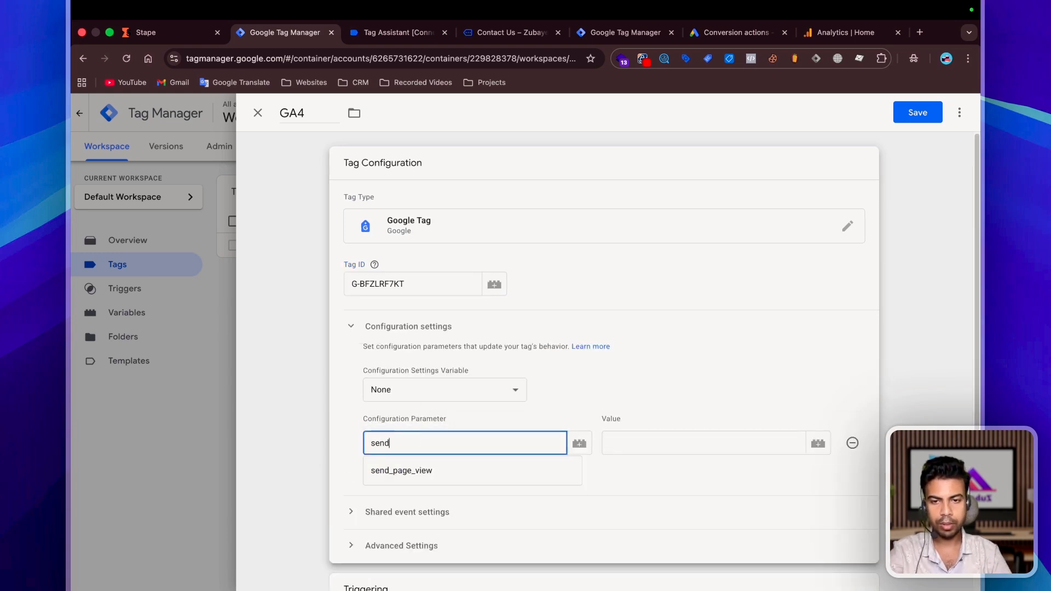
click(420, 470)
key(Tab)
text(t)
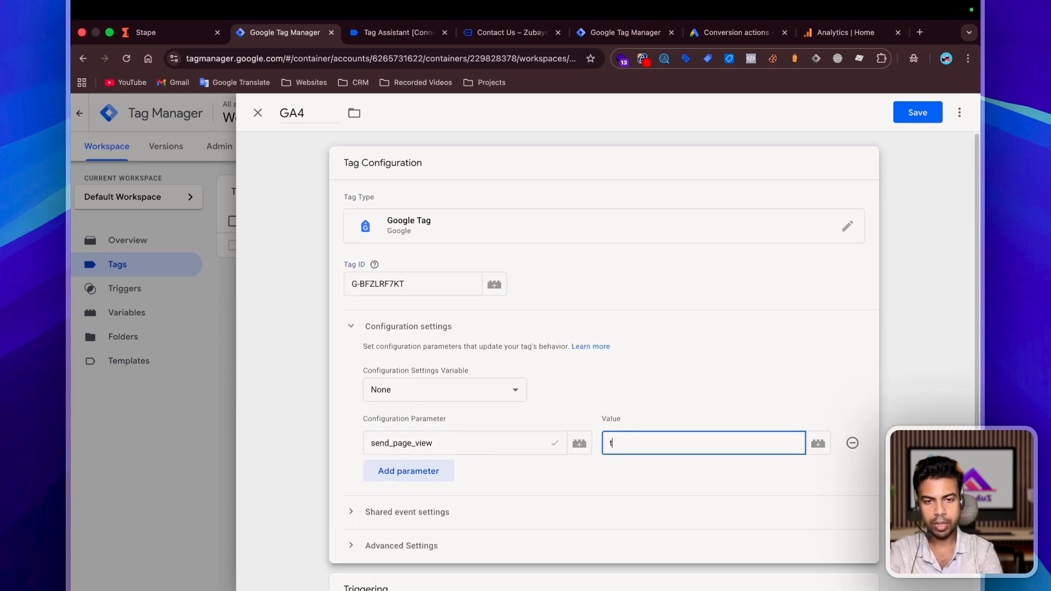
scroll(602, 351, down, 2)
text(rue)
Rename the tag to GA4 Config Server and save it.
click(319, 108)
text(GA4)
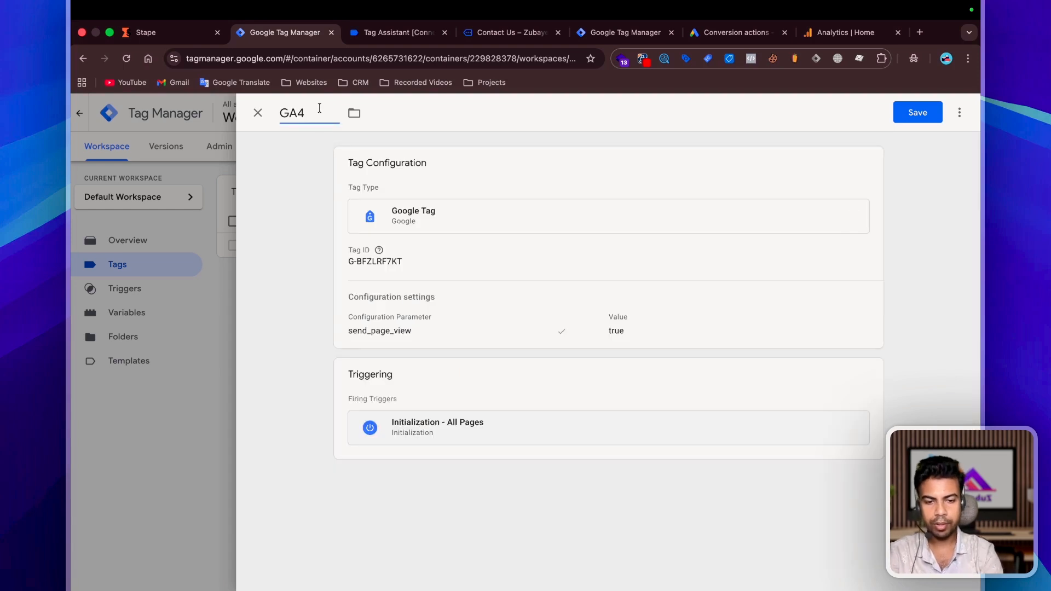
text( Config Server)
click(365, 238)
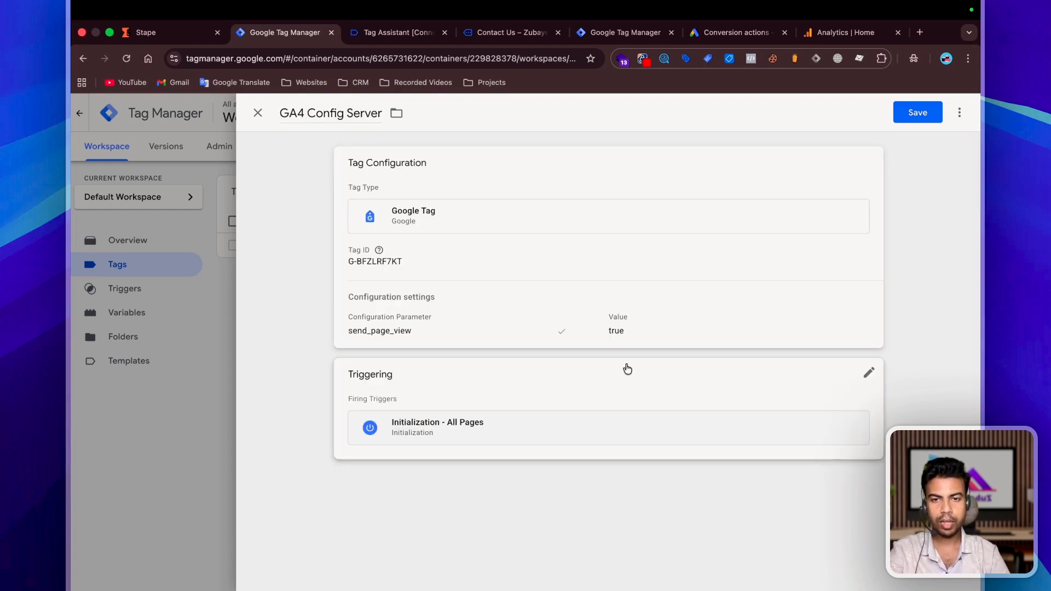
click(928, 117)
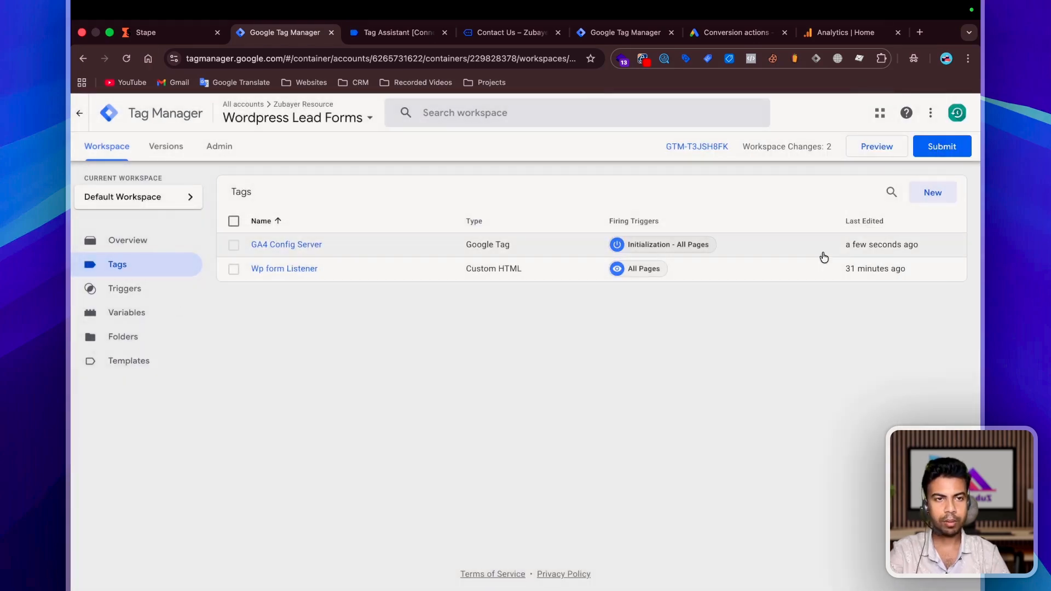
Create a tag named GA4 Lead Server of type Google Analytics: GA4 Event, with the event name generate_lead.
click(931, 193)
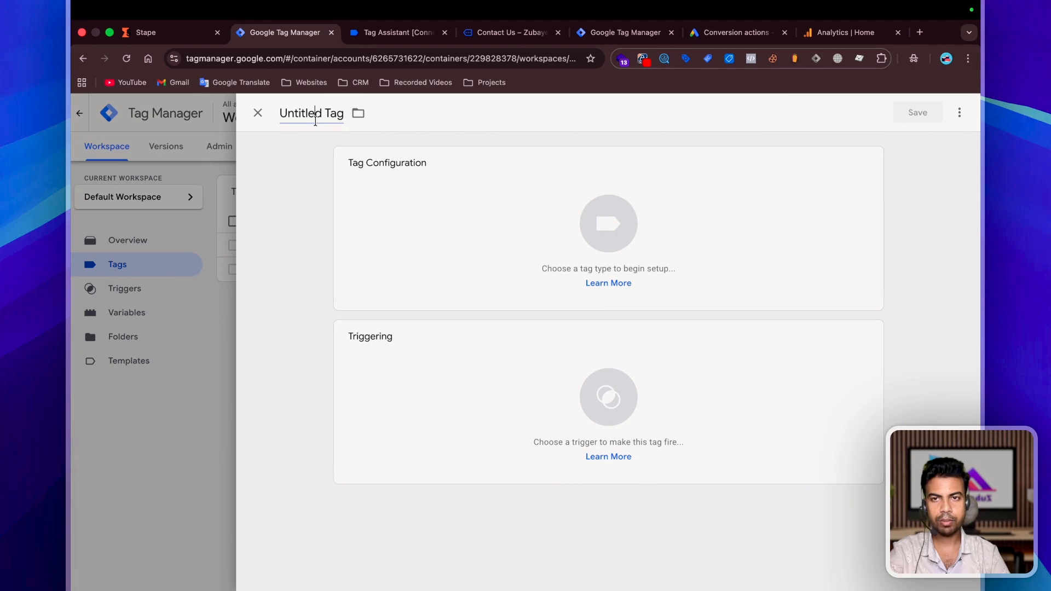
click(315, 120)
text(GA4 Lead Server)
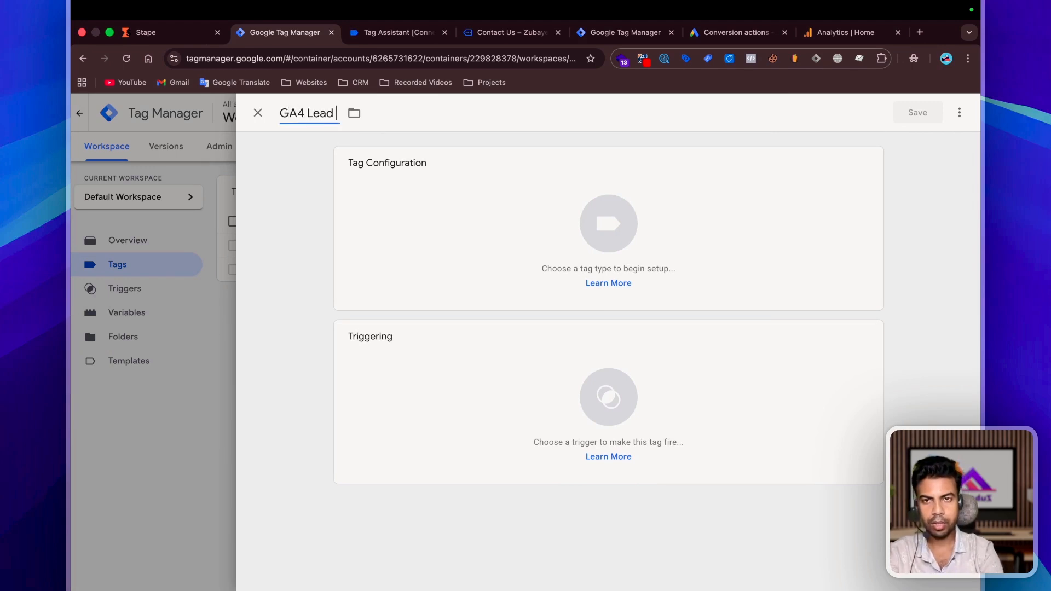
click(446, 287)
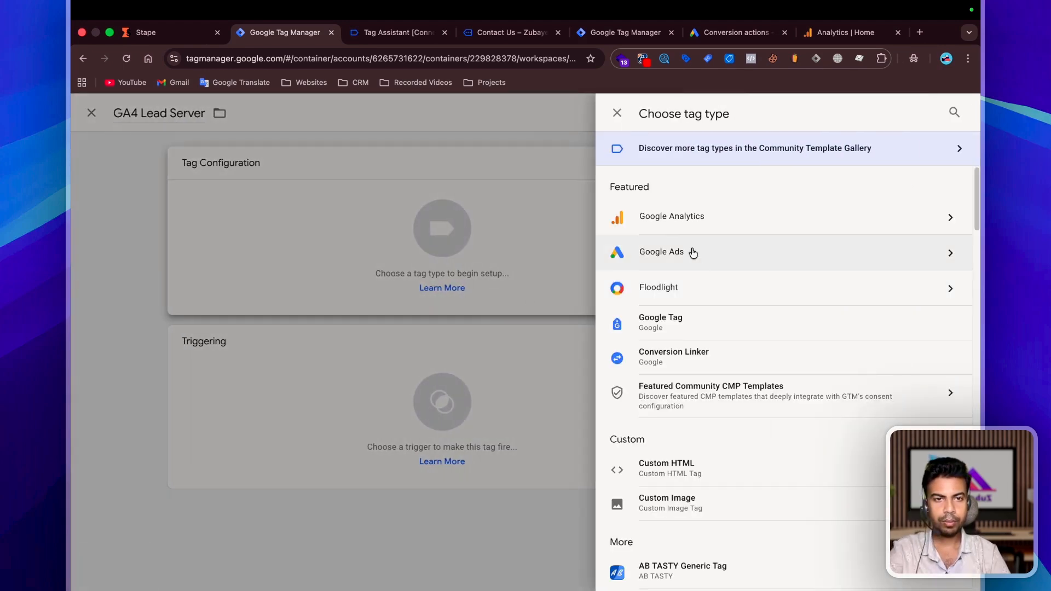
click(683, 218)
click(712, 230)
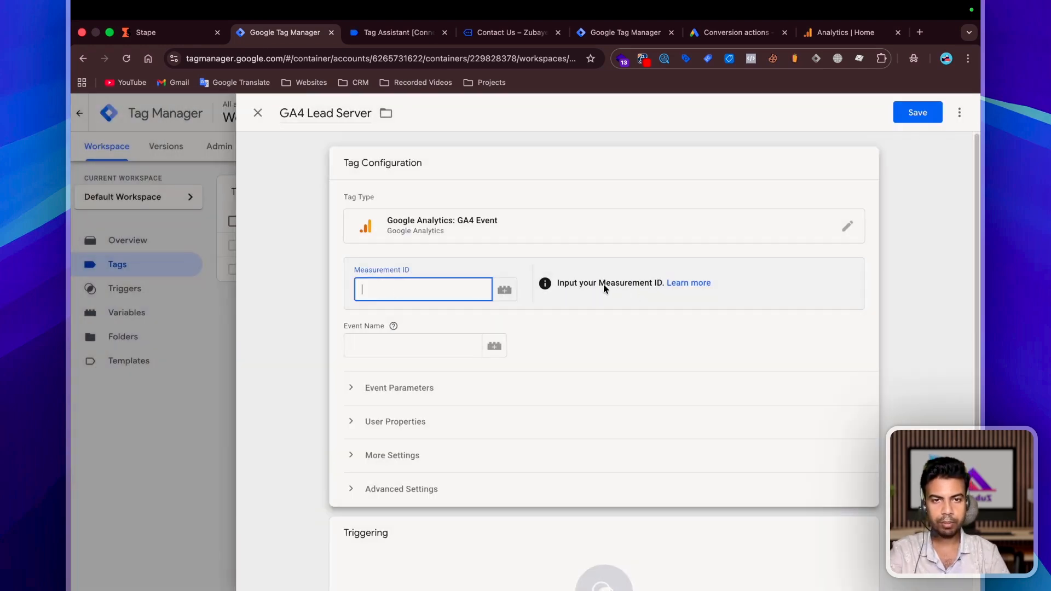
click(369, 349)
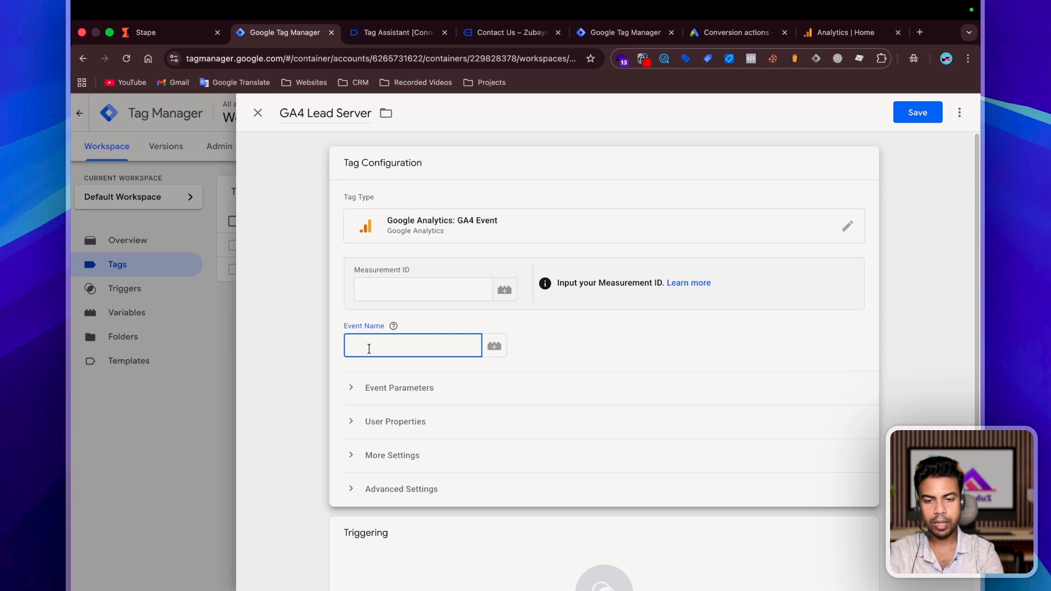
text(generate_lead)
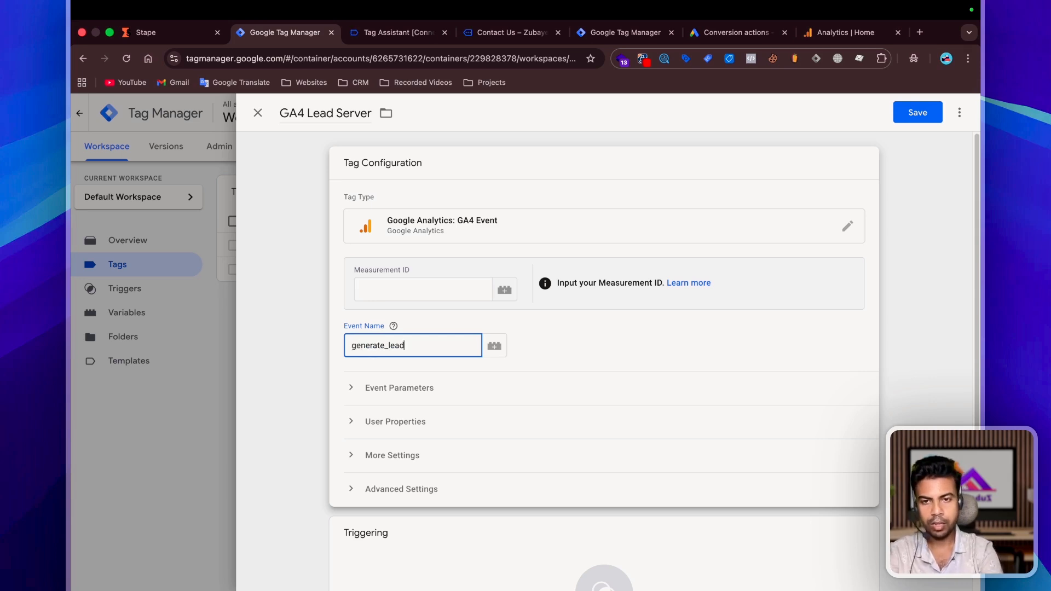
Start a new trigger for the GA4 Lead Server tag, with Custom Event as its type.
scroll(429, 467, down, 3)
click(425, 533)
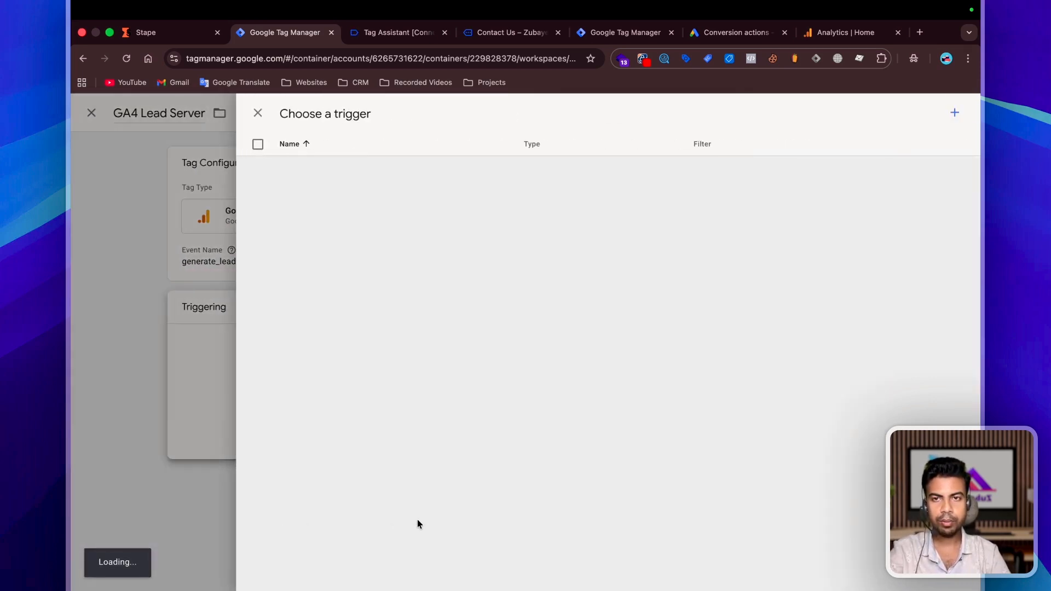
click(955, 112)
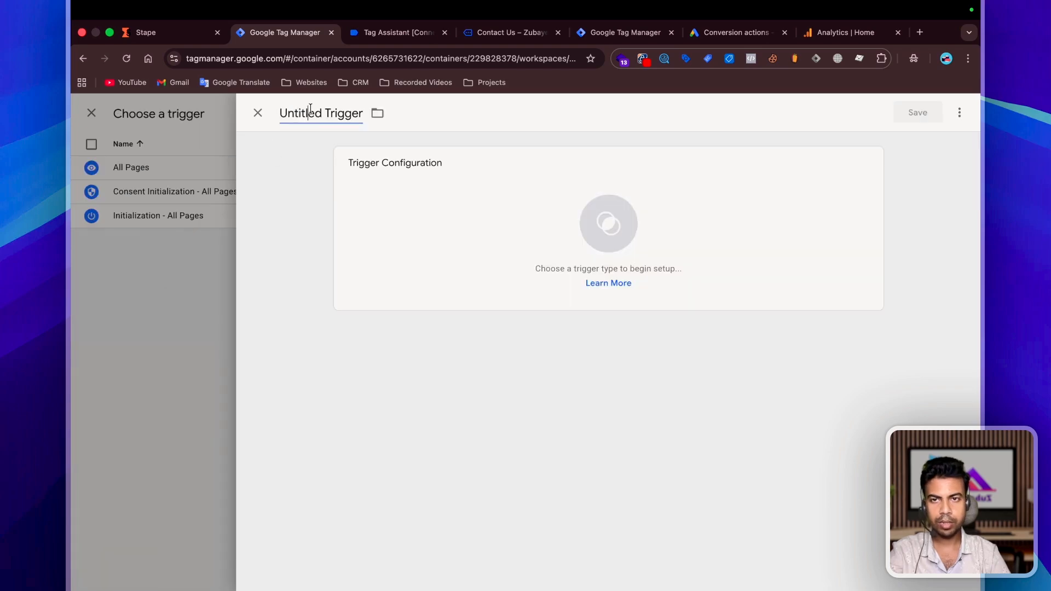
click(320, 124)
click(418, 249)
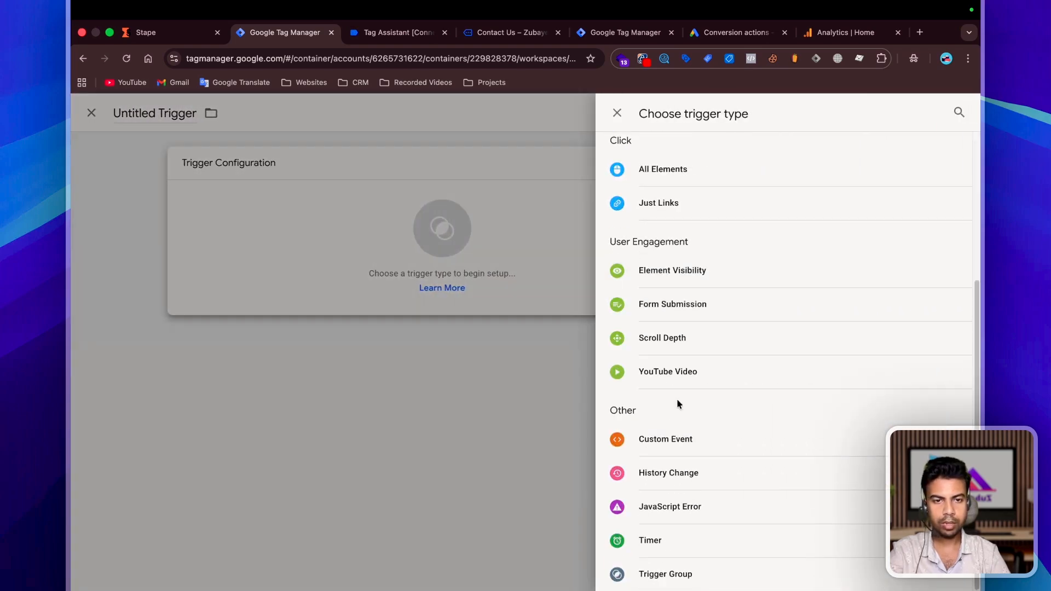
click(674, 438)
Set the trigger's event name to wpform_submit, checking it against Tag Assistant, and save the trigger under the same name.
click(400, 33)
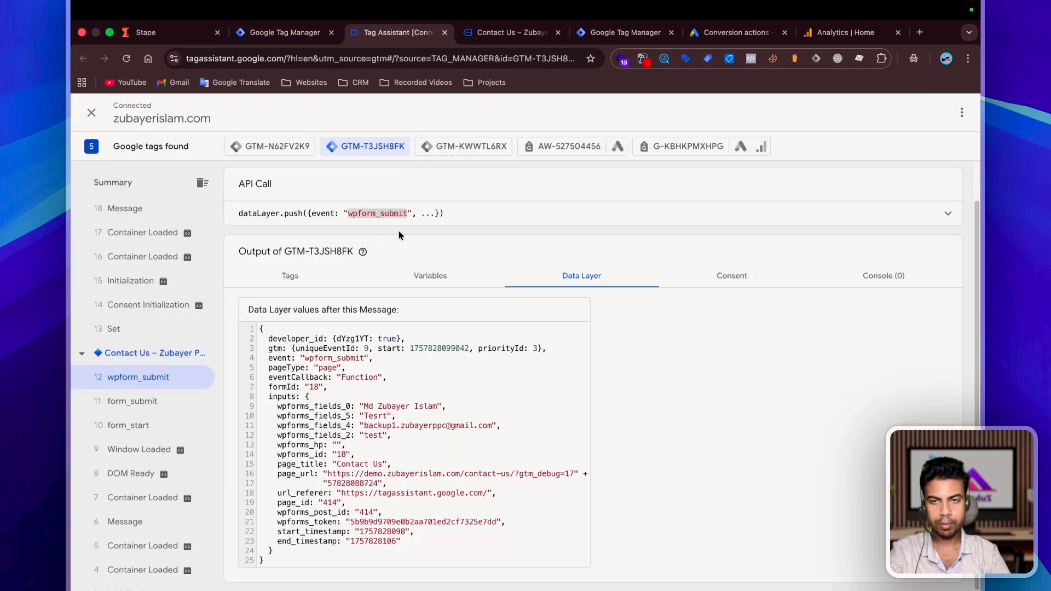
click(278, 34)
click(431, 286)
text(wpform_submit)
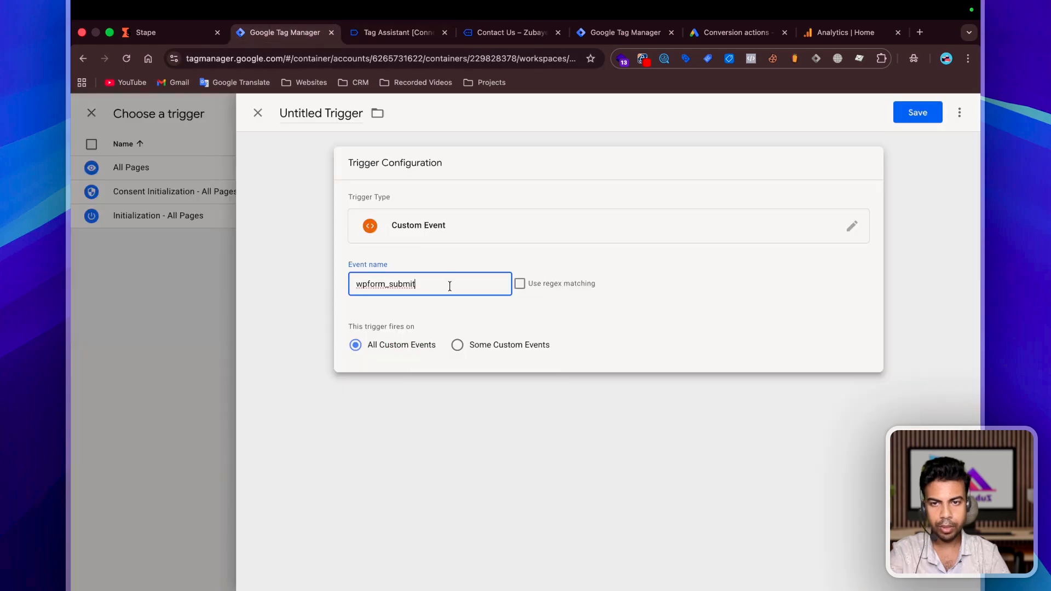
click(913, 116)
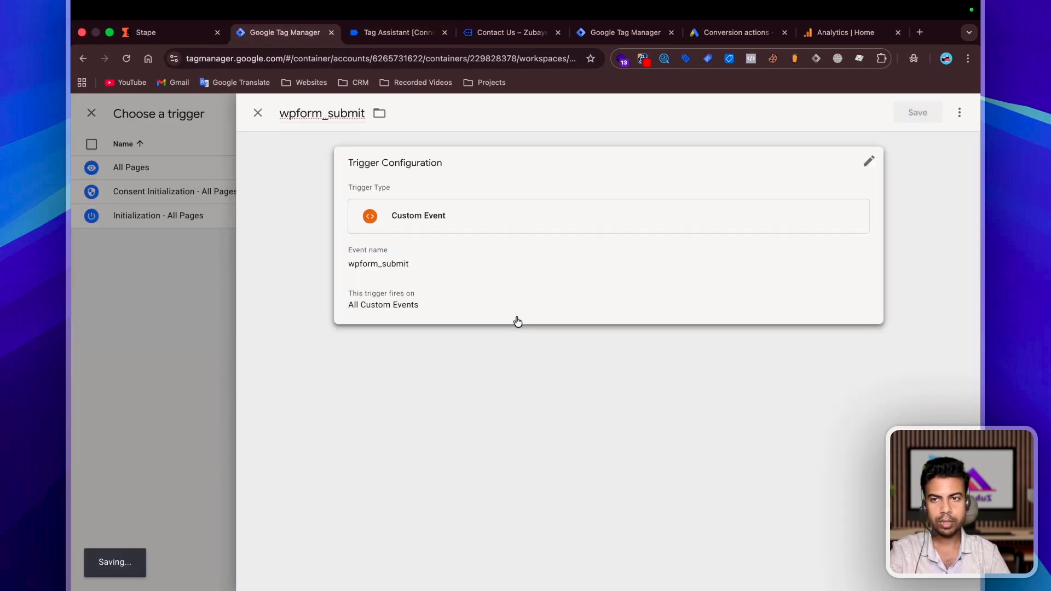
Try to save the GA4 Lead Server tag with the placeholder Measurement IDs dd and 555.
click(472, 277)
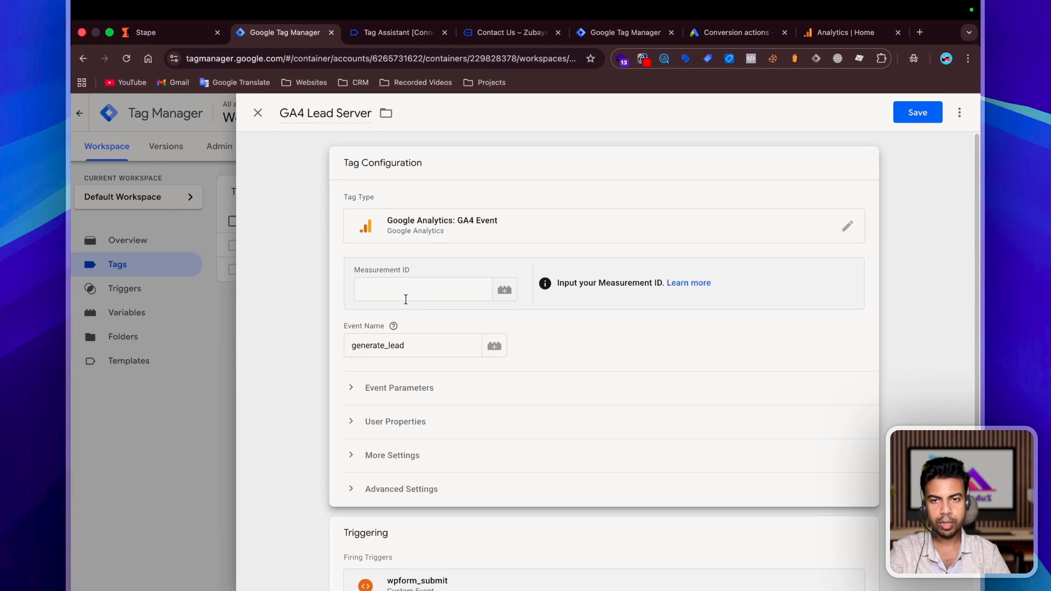
click(406, 297)
text(dd)
click(917, 113)
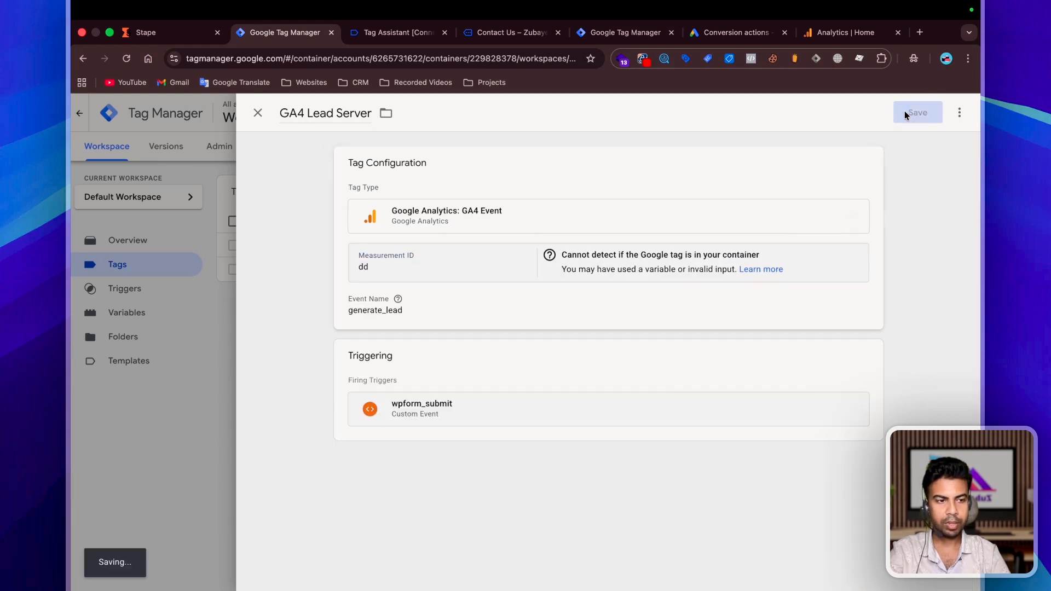
drag(395, 289, 343, 291)
text(555)
click(918, 113)
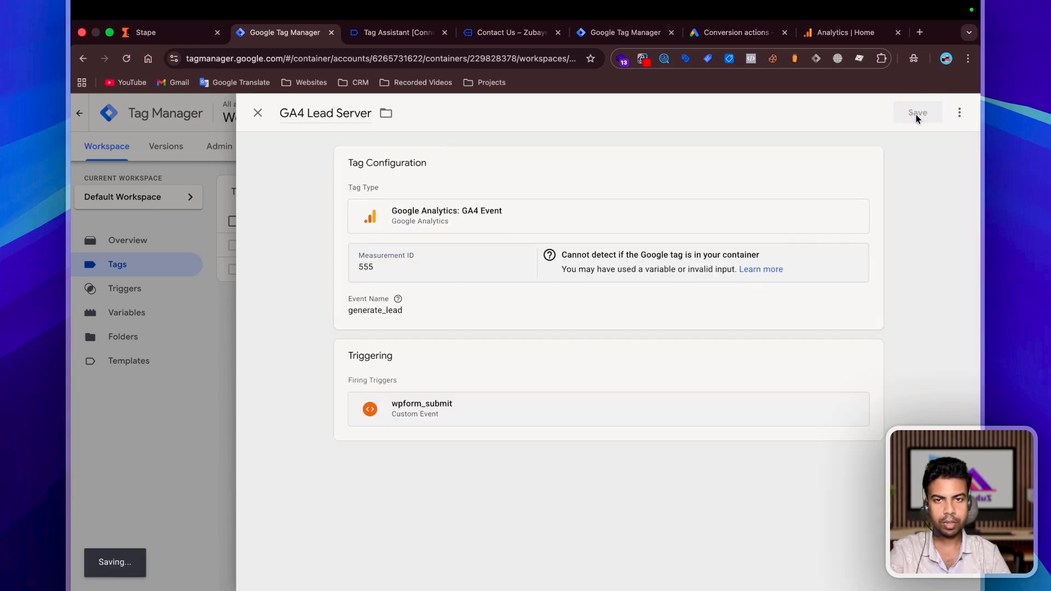
Clear the GA4 Lead Server tag's Measurement ID and start a new variable named GA4 M id for it.
click(404, 245)
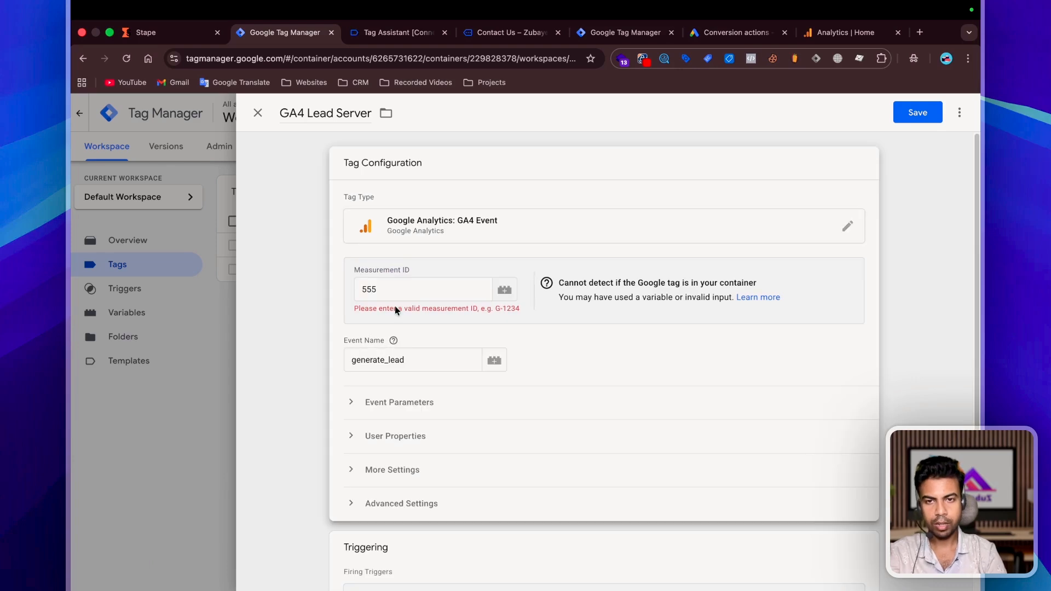
click(384, 289)
key(BackSpace)
key(BackSpace)
key(BackSpace)
text({{)
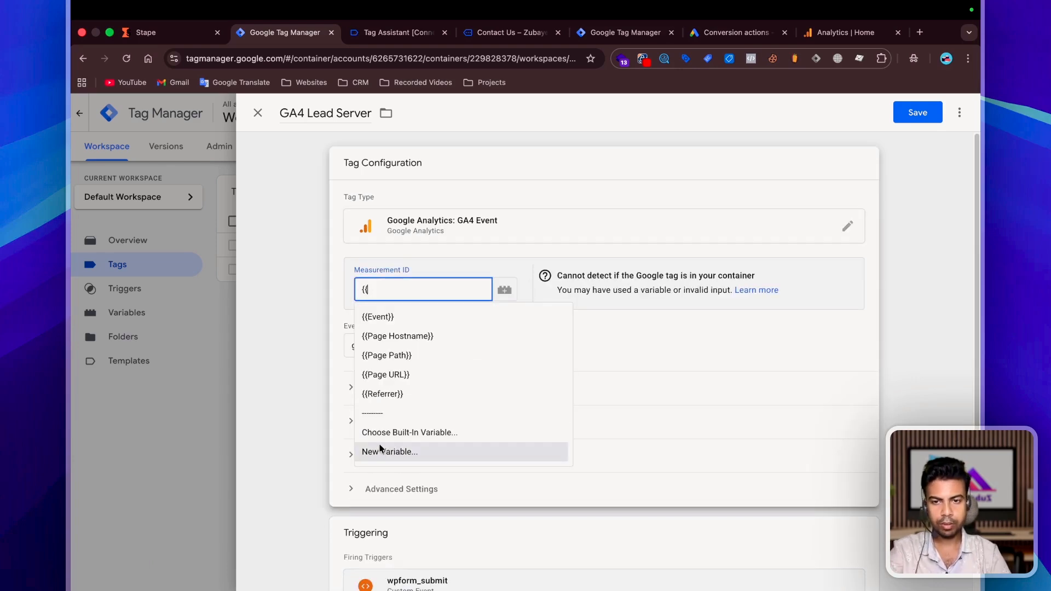
click(382, 445)
text(GA4 M id)
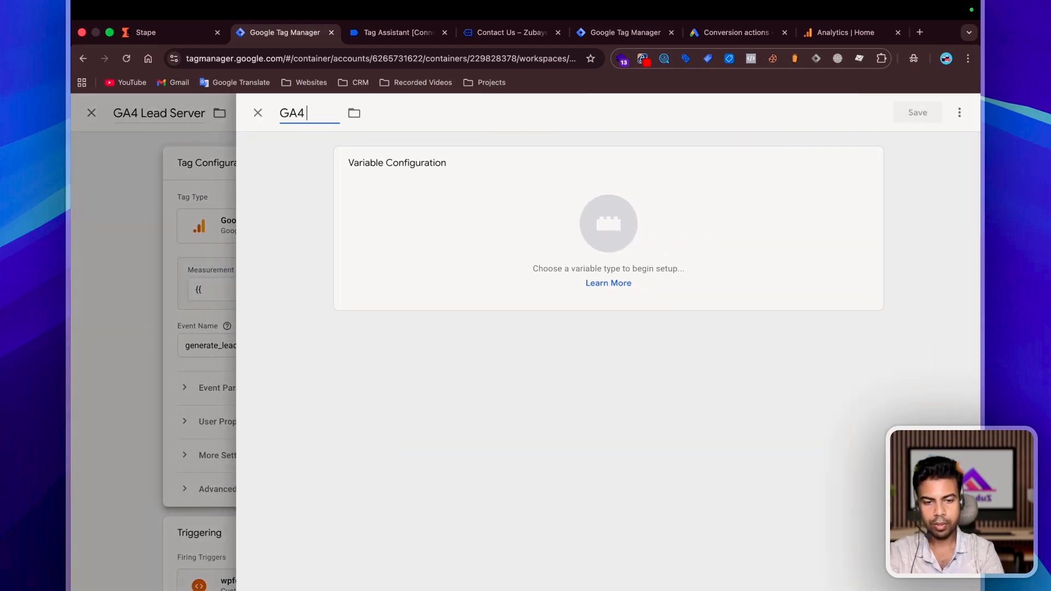
Make GA4 M id a Constant variable with the placeholder value G---, saving both the variable and the GA4 Lead Server tag.
click(422, 241)
click(959, 112)
text(con)
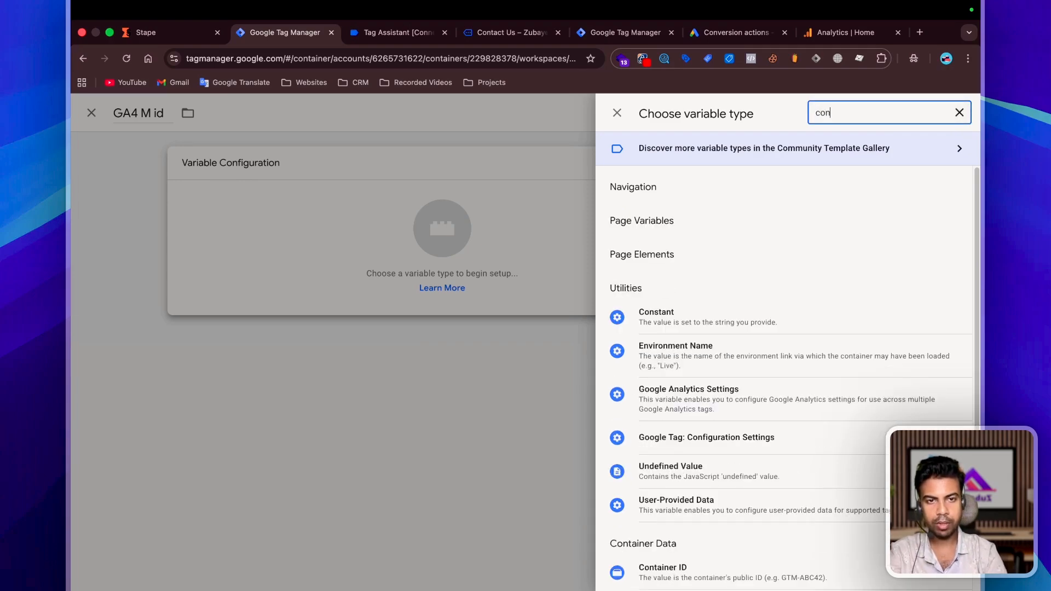
click(657, 313)
click(379, 287)
text(G---)
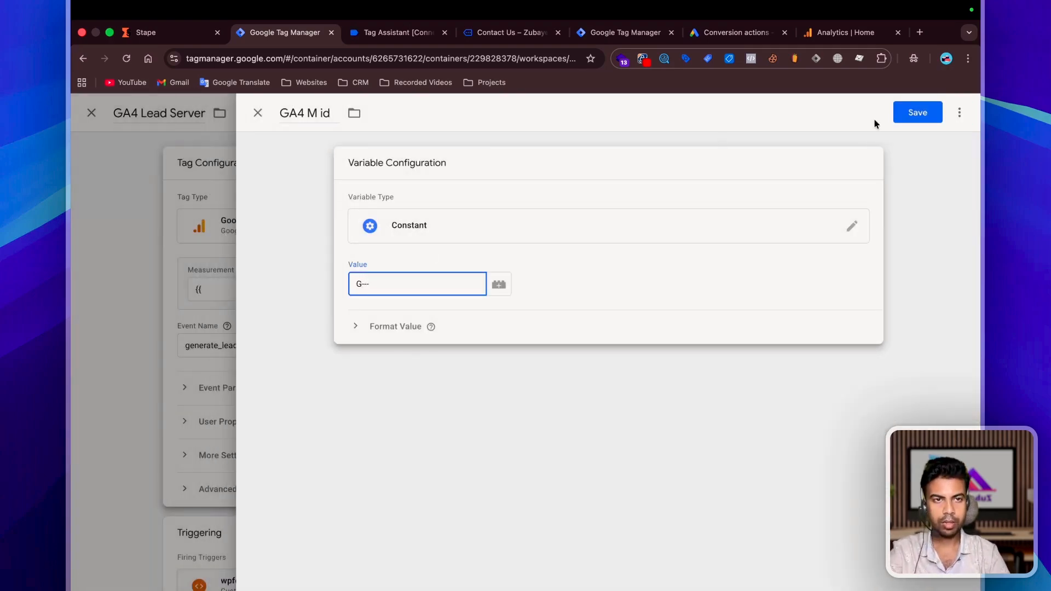
click(919, 112)
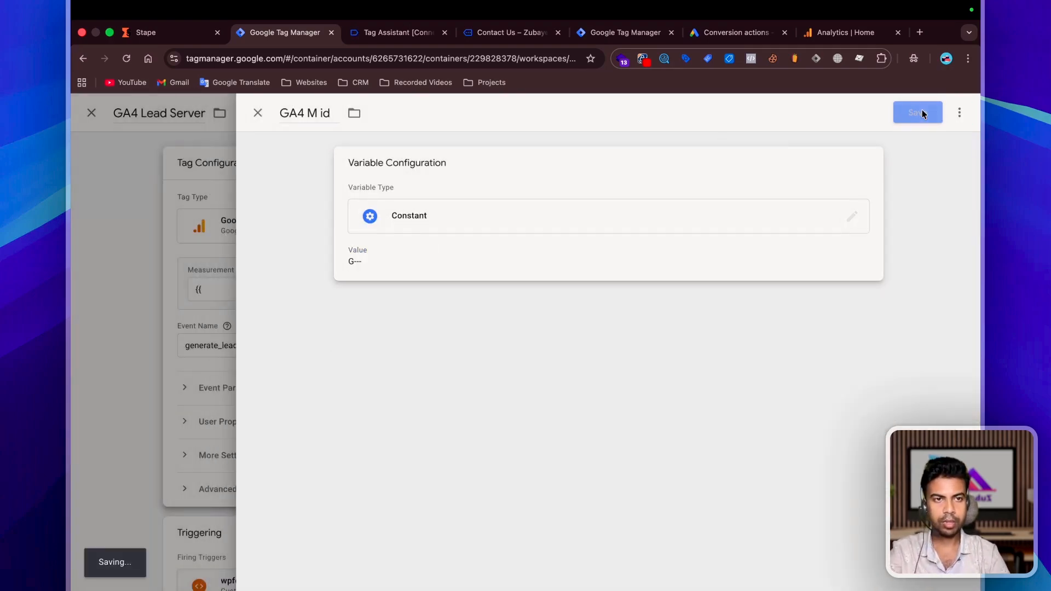
click(918, 115)
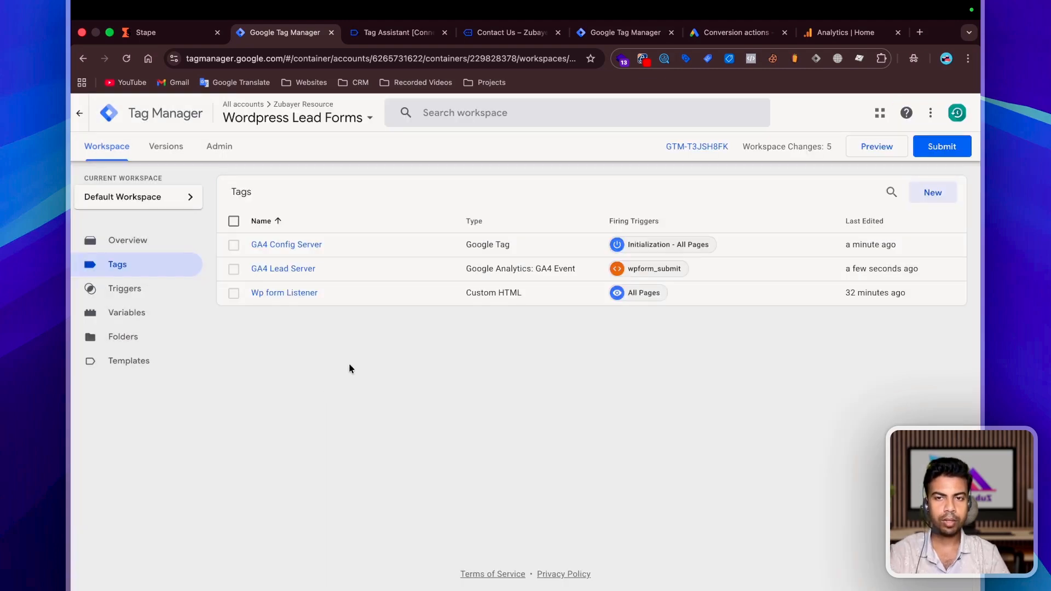
Replace the GA4 Config Server tag's Tag ID with the {{GA4 M id}} variable and save the tag.
click(293, 244)
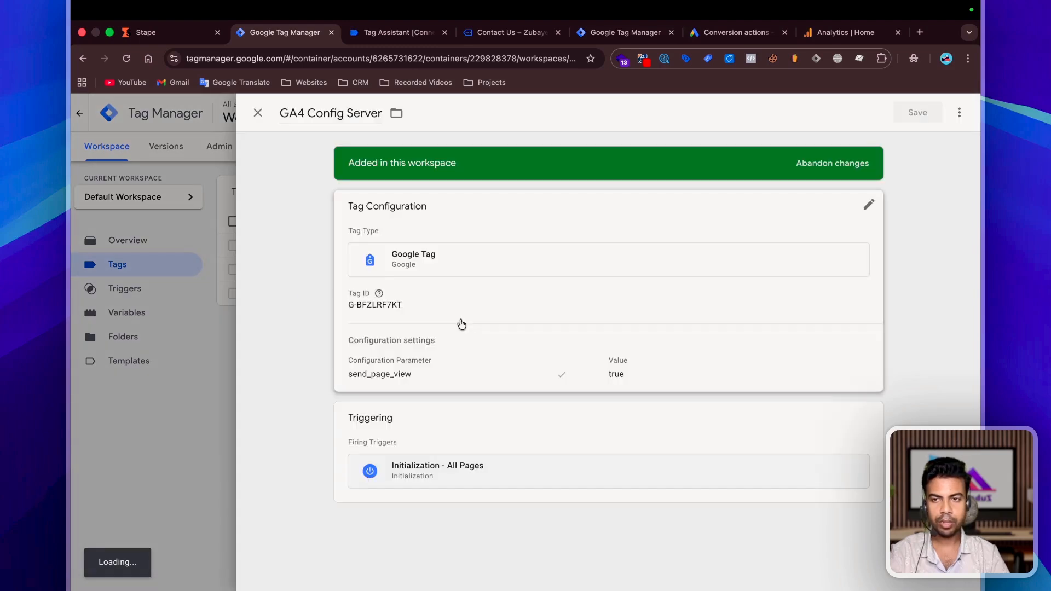
click(458, 325)
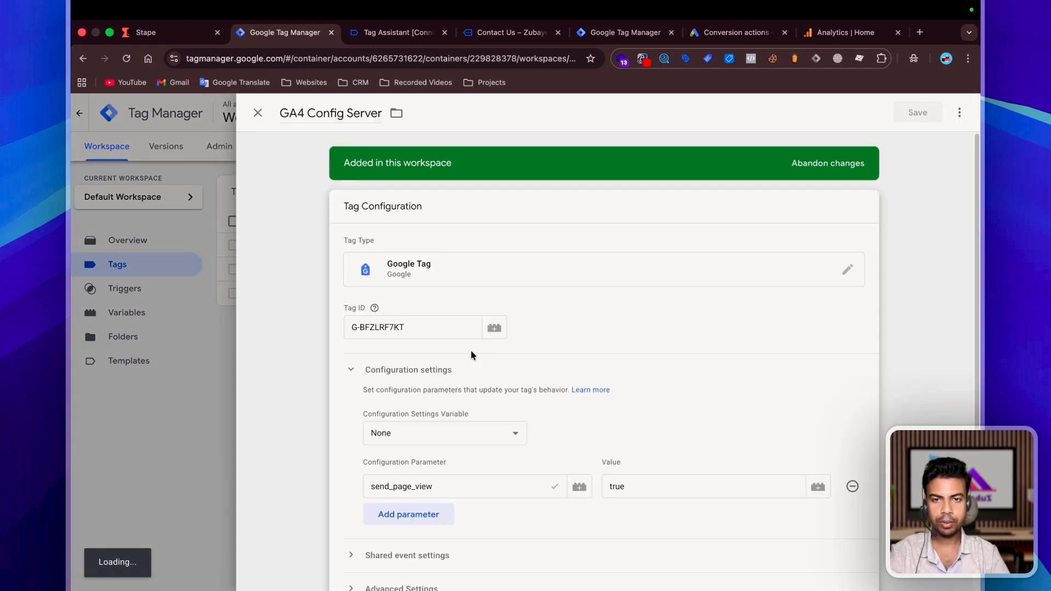
click(420, 328)
key(super+a)
text({{ga)
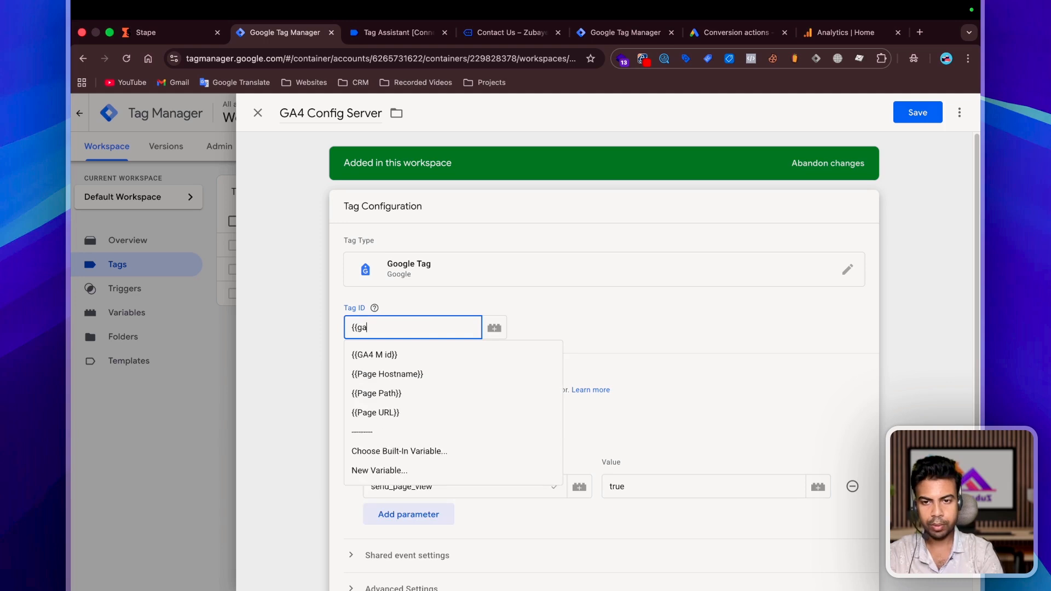
click(419, 358)
click(930, 113)
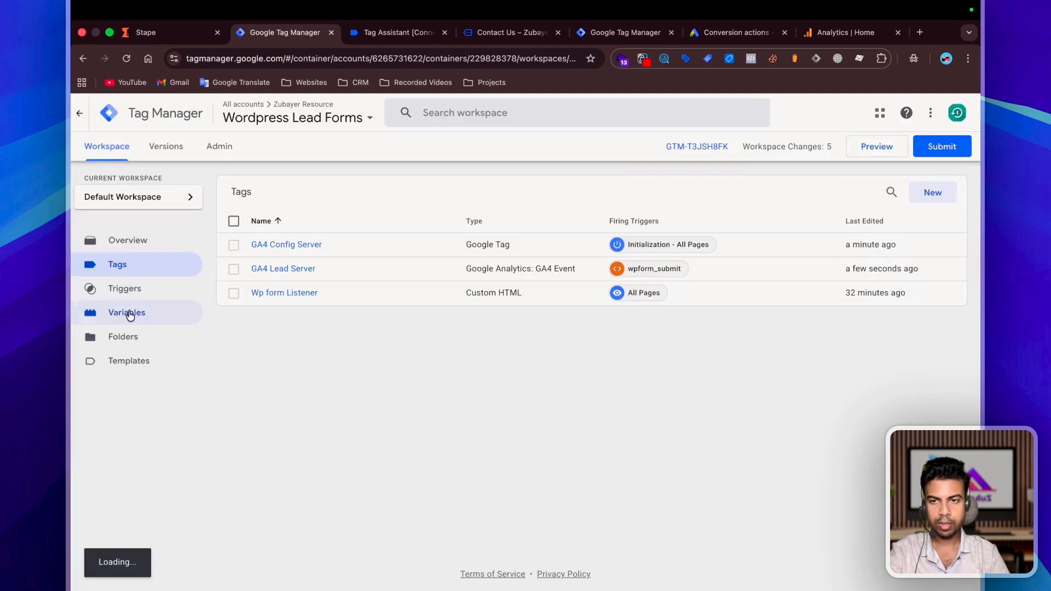
Set the value of the GA4 M id constant variable to G-BFZLRF7KT and save it.
click(164, 321)
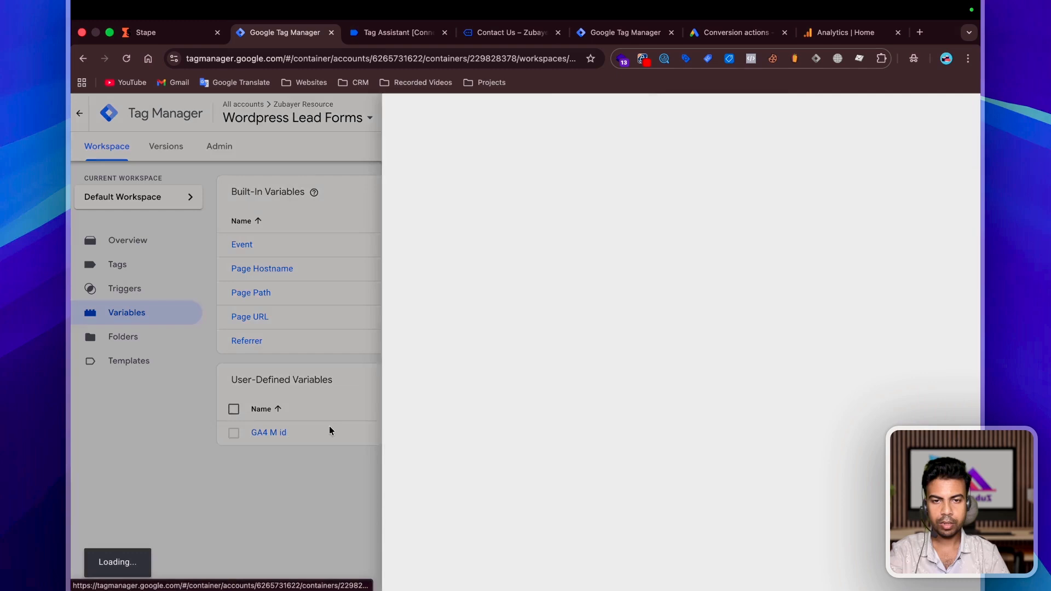
click(330, 429)
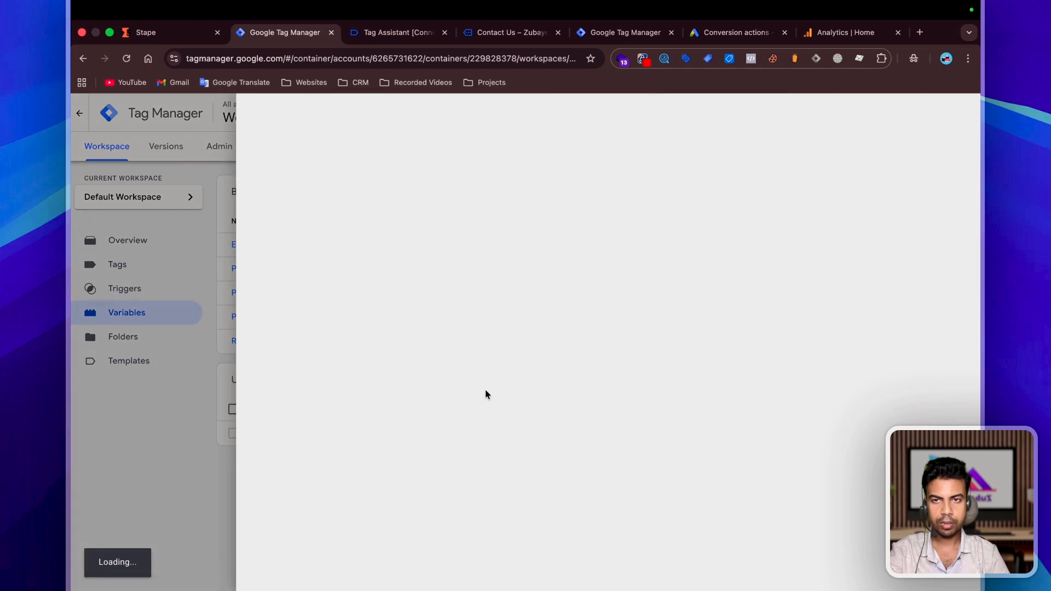
click(441, 297)
triple_click(409, 327)
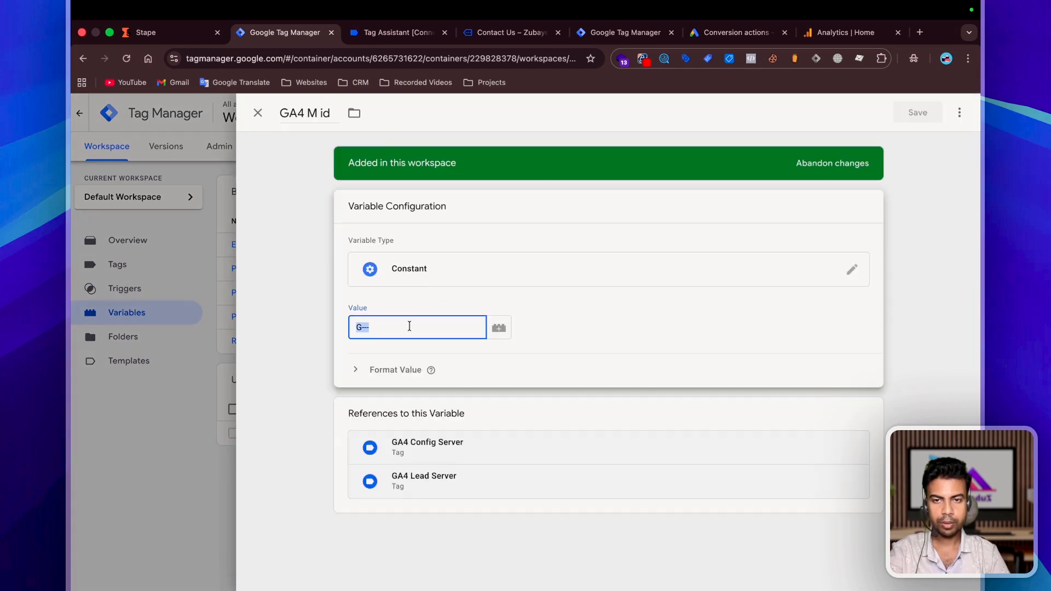
text(G-BFZLRF7KT)
click(917, 112)
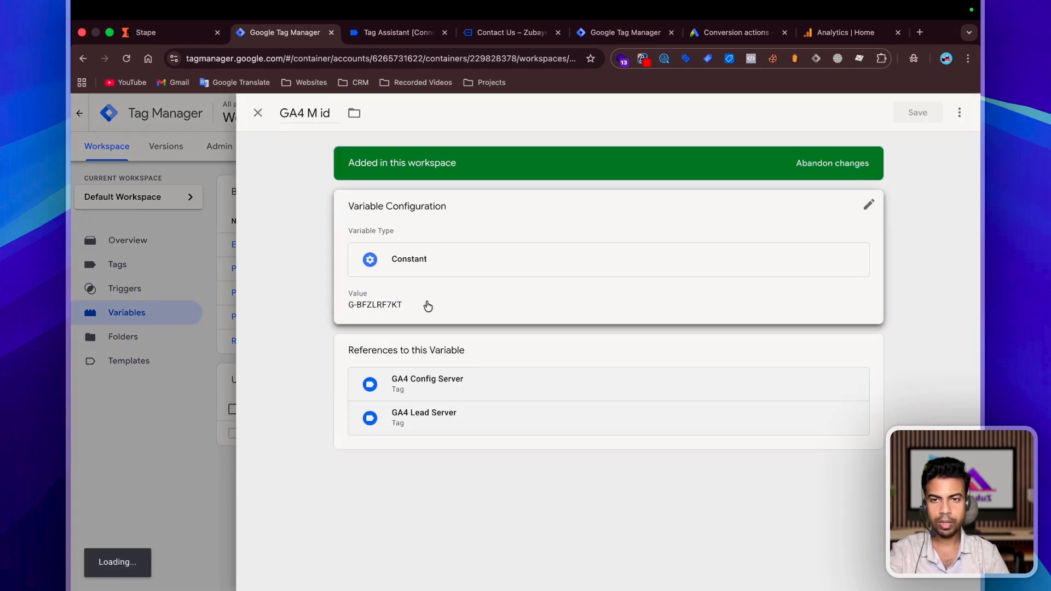
Add a server_container_url configuration parameter to the GA4 Config Server tag.
click(119, 265)
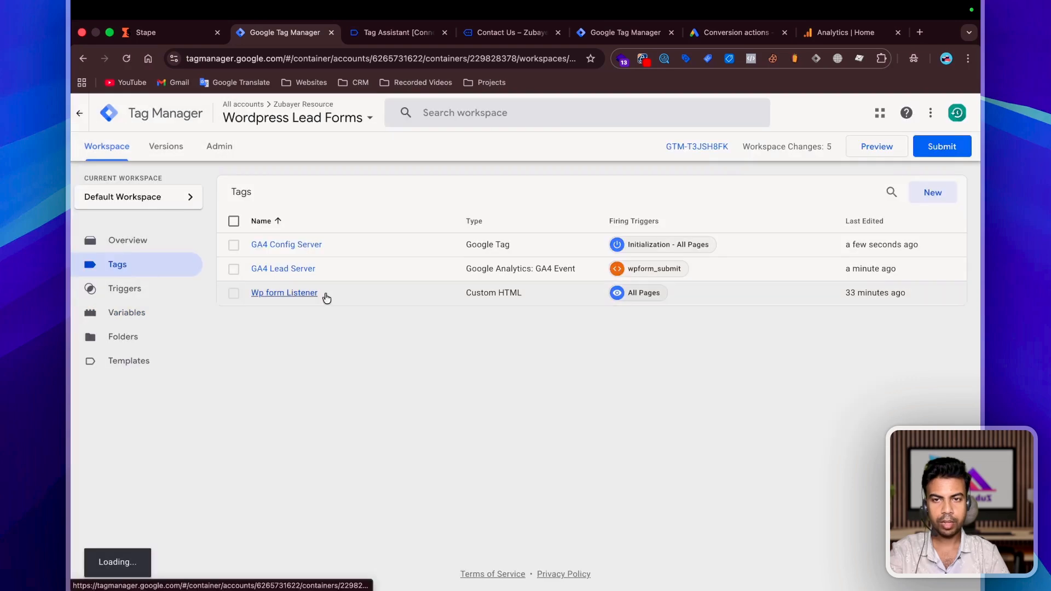
click(283, 269)
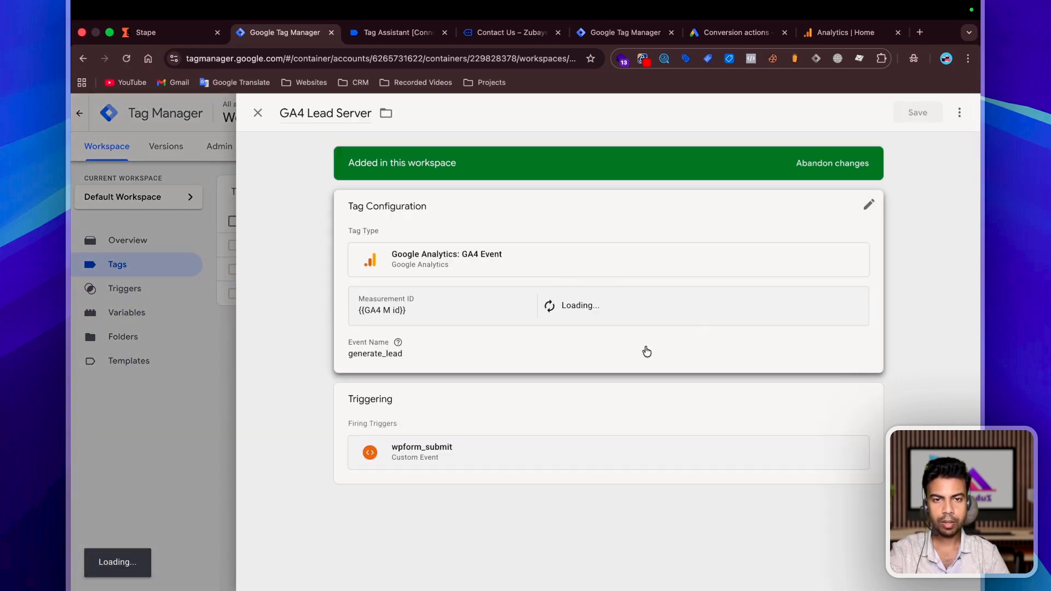
click(647, 351)
click(143, 321)
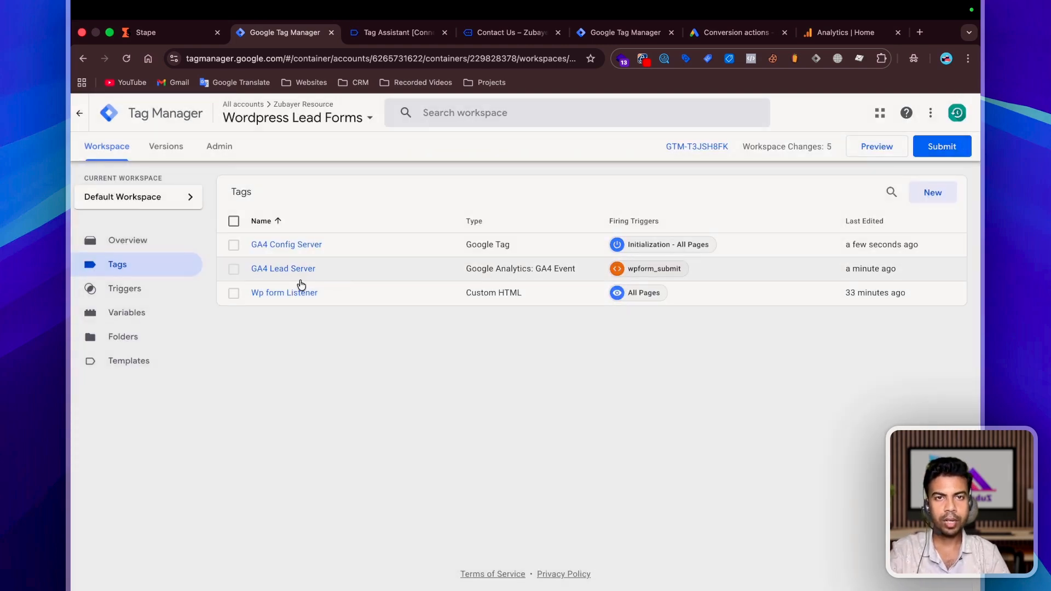
click(289, 269)
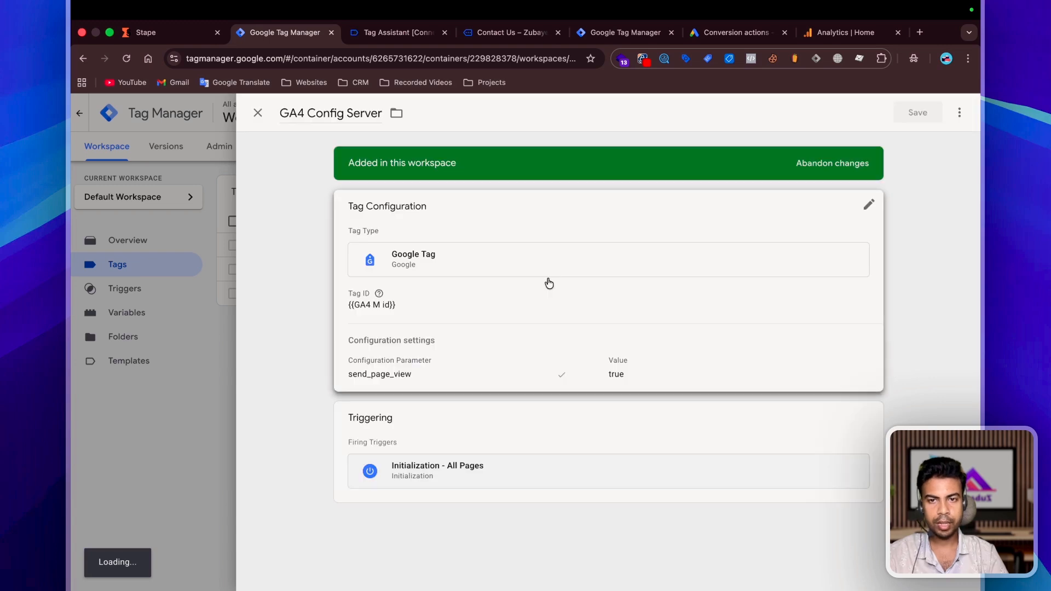
click(546, 284)
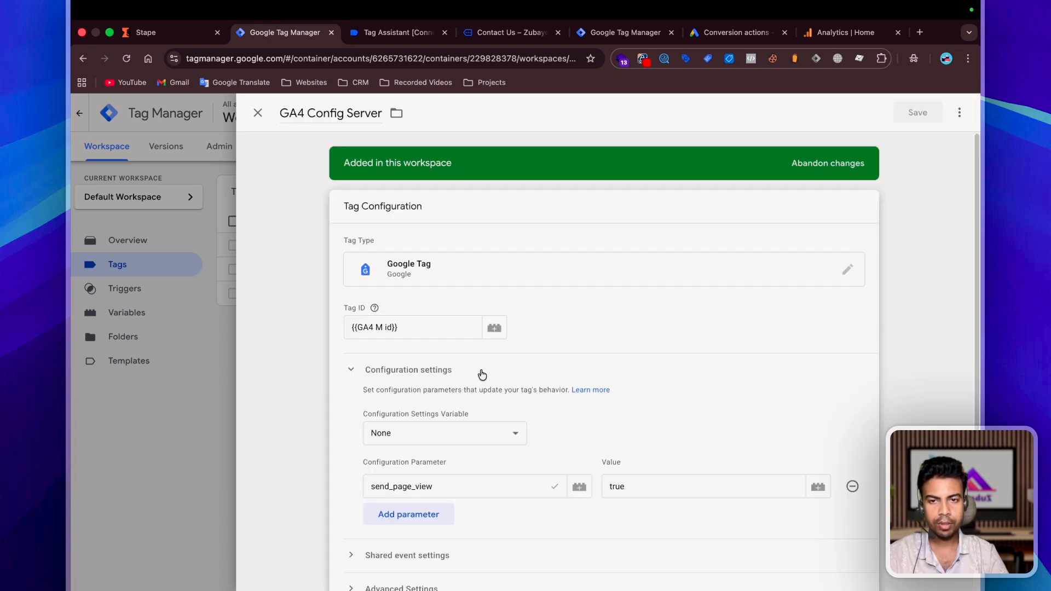
scroll(554, 370, down, 3)
click(402, 370)
click(405, 376)
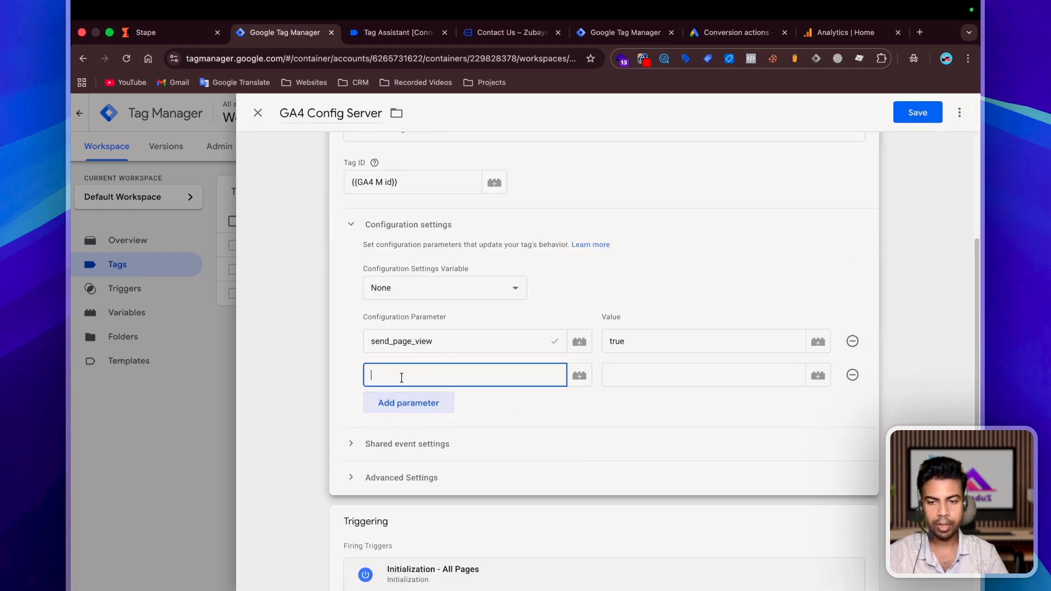
text(se)
click(403, 422)
click(654, 373)
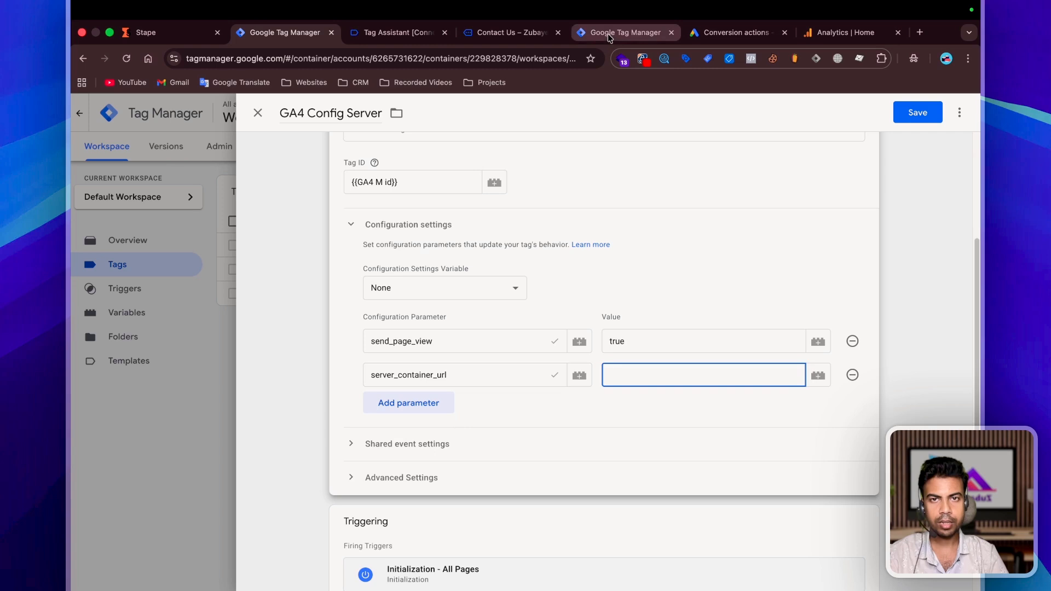
click(141, 34)
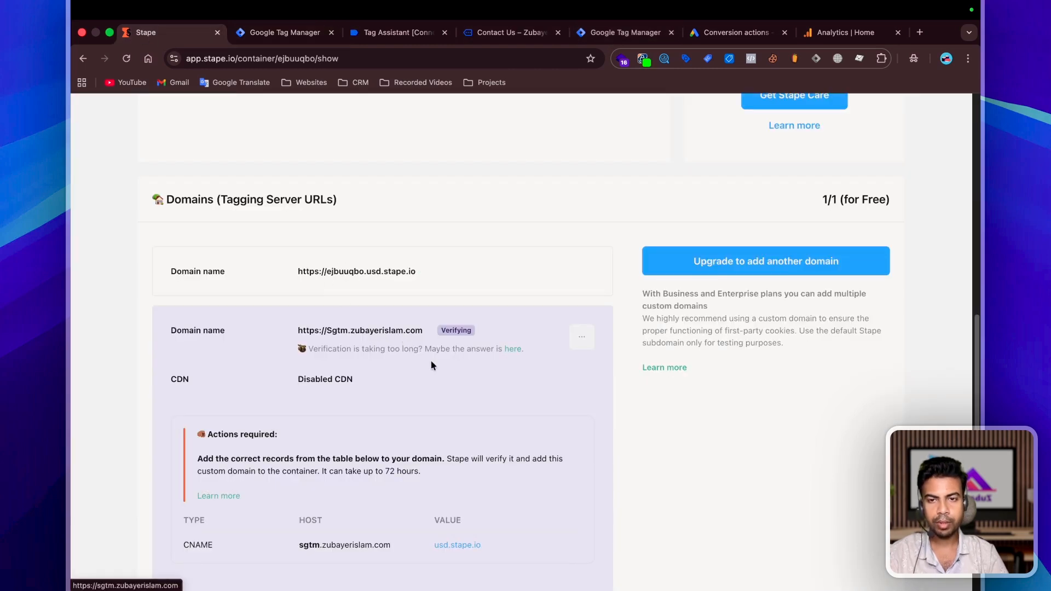
click(126, 58)
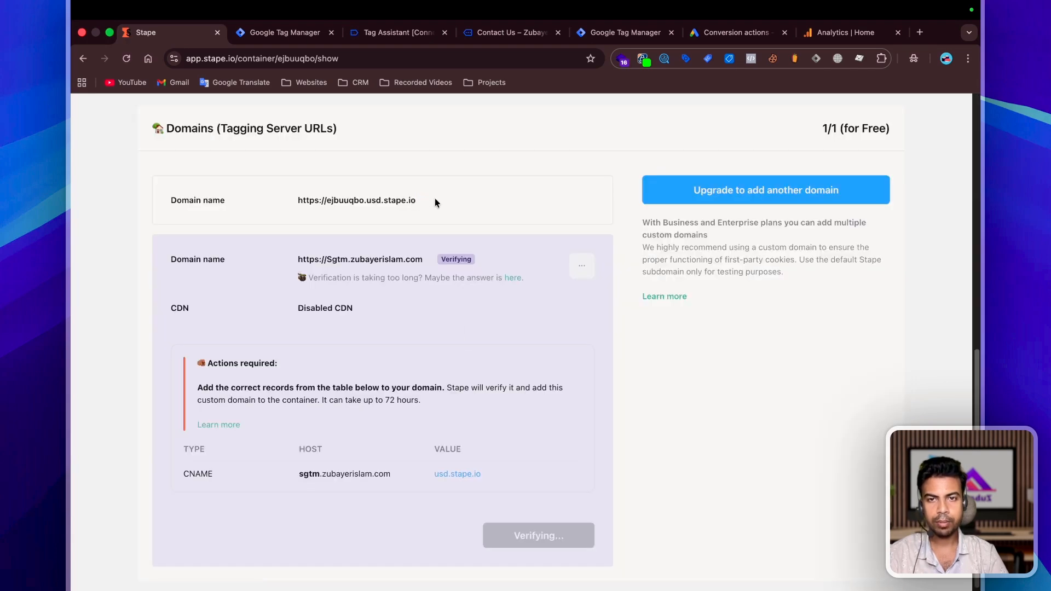
click(424, 202)
click(285, 32)
key(ctrl+v)
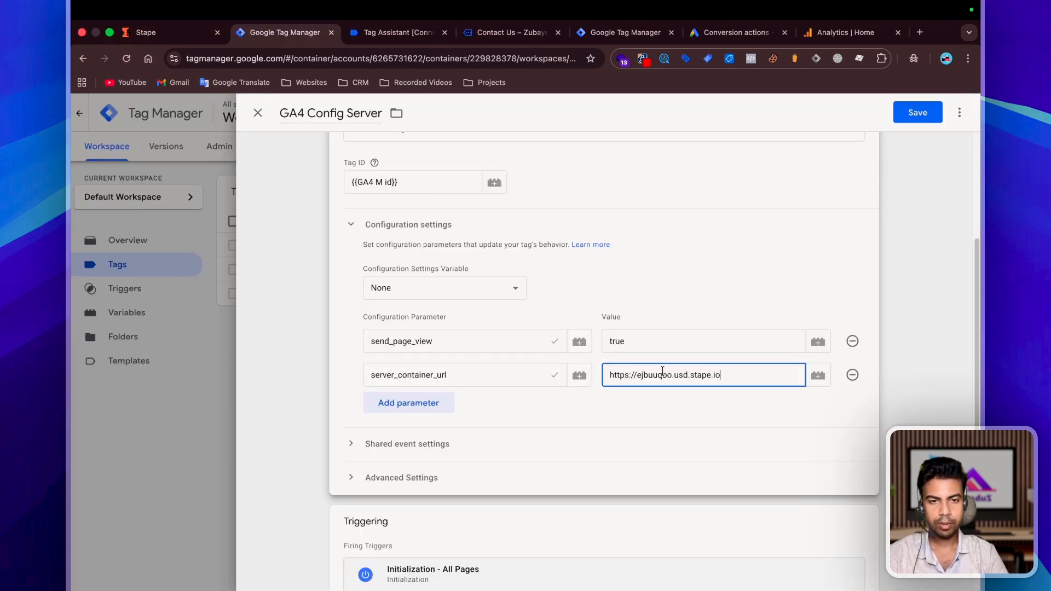
click(908, 115)
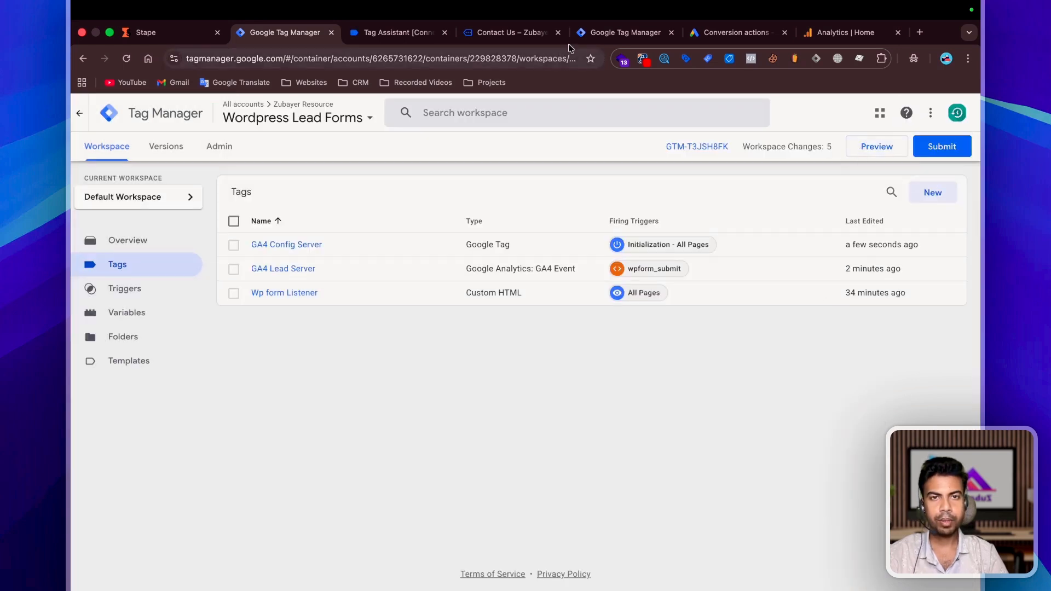
Start preview mode for the server container and for the Wordpress Lead Forms web container on the Contact Us page.
click(616, 34)
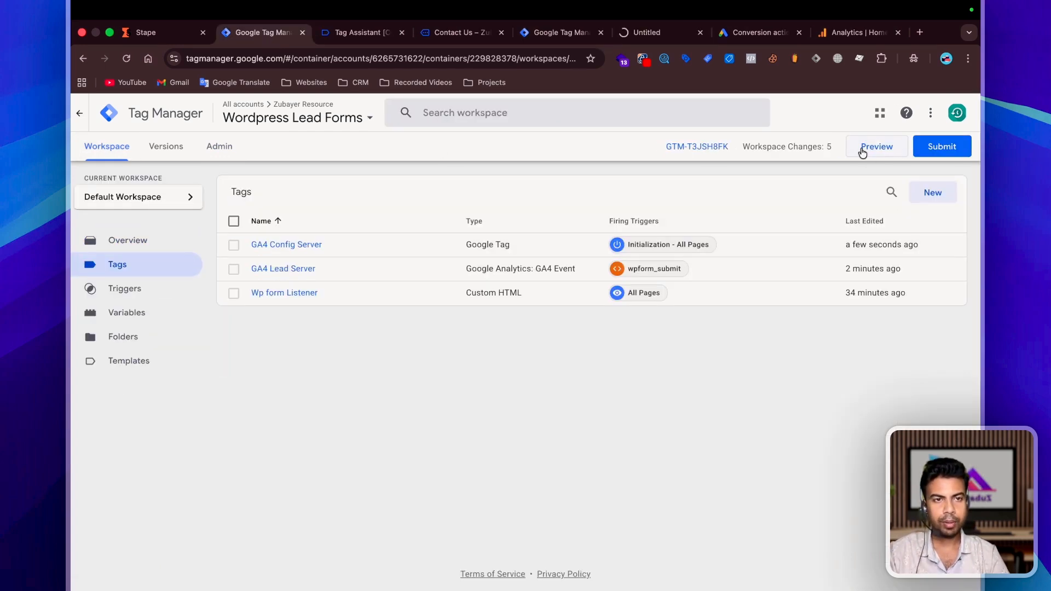
click(863, 148)
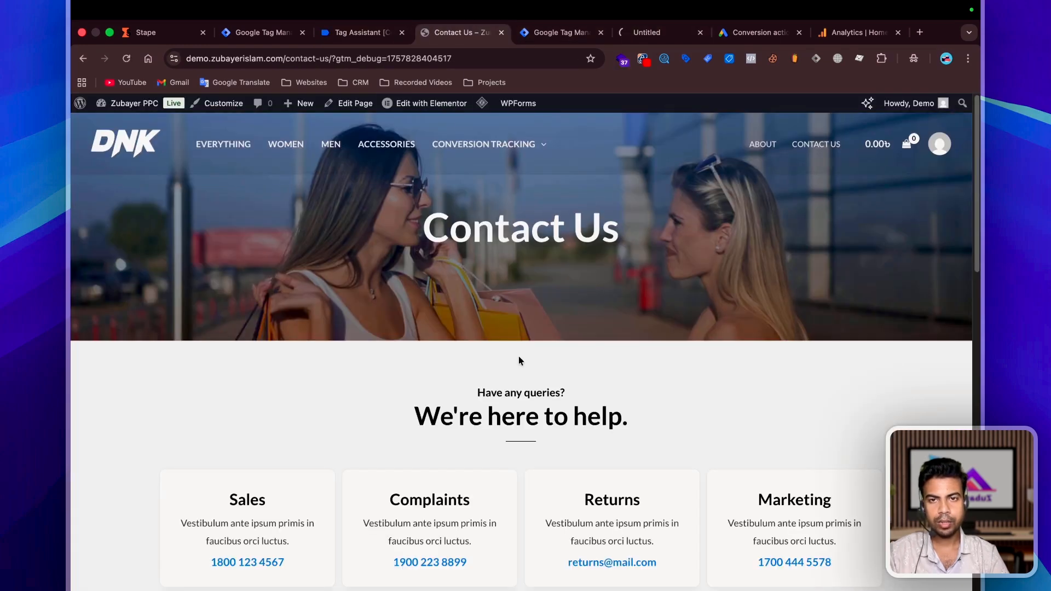
scroll(518, 358, down, 15)
click(642, 33)
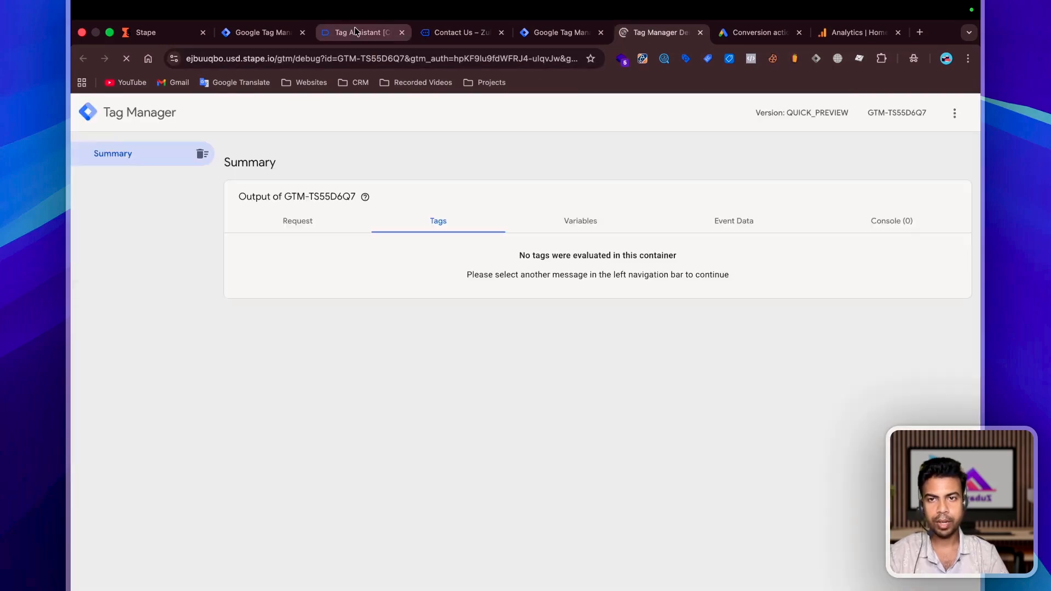
click(355, 32)
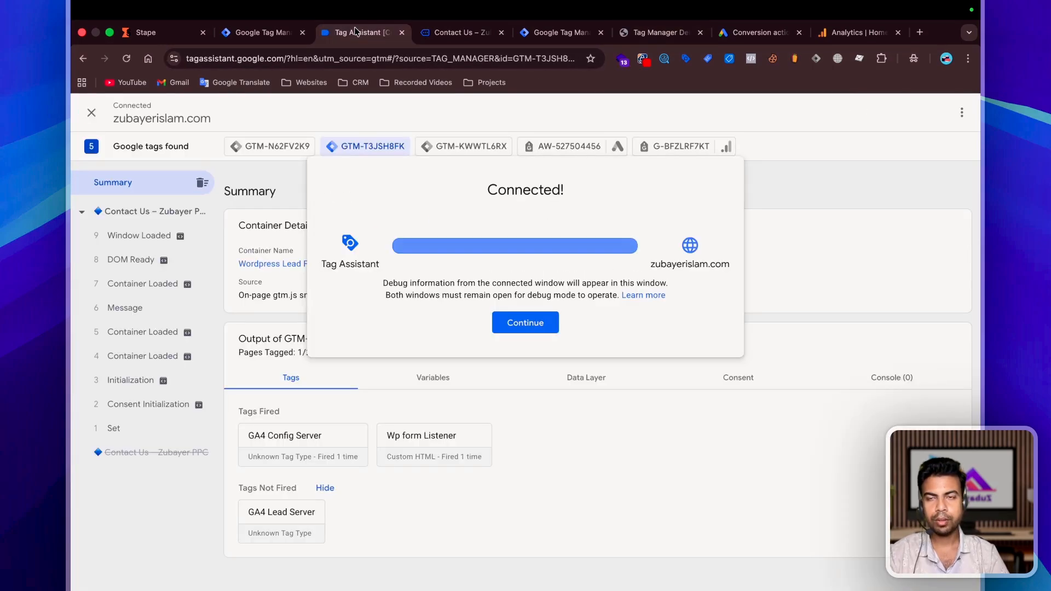
Reload the Contact Us page and examine the tags for the user_engagement and page_view events in the server container preview.
click(456, 33)
click(126, 59)
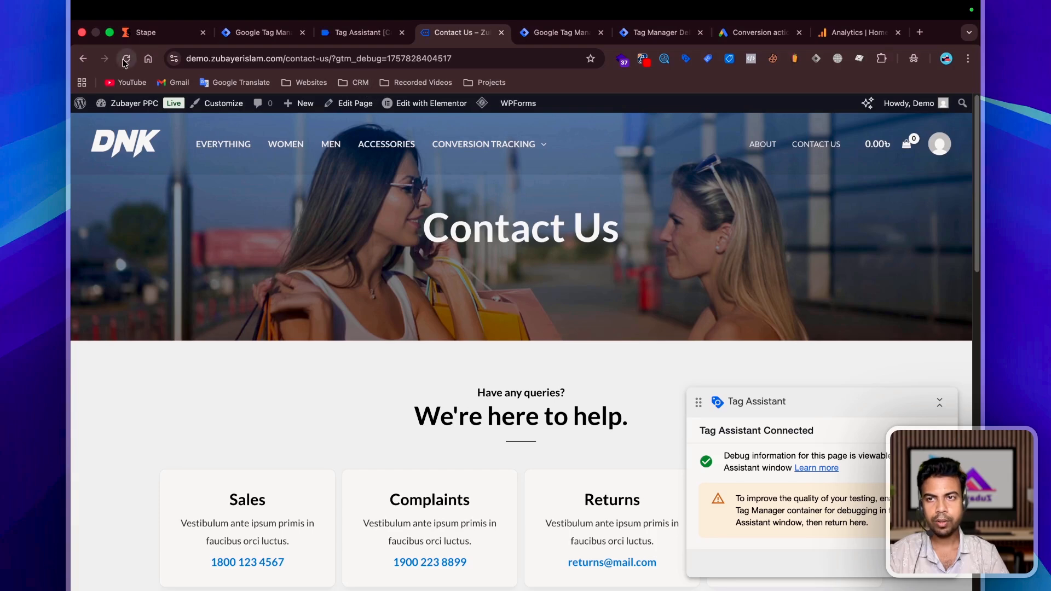
click(660, 33)
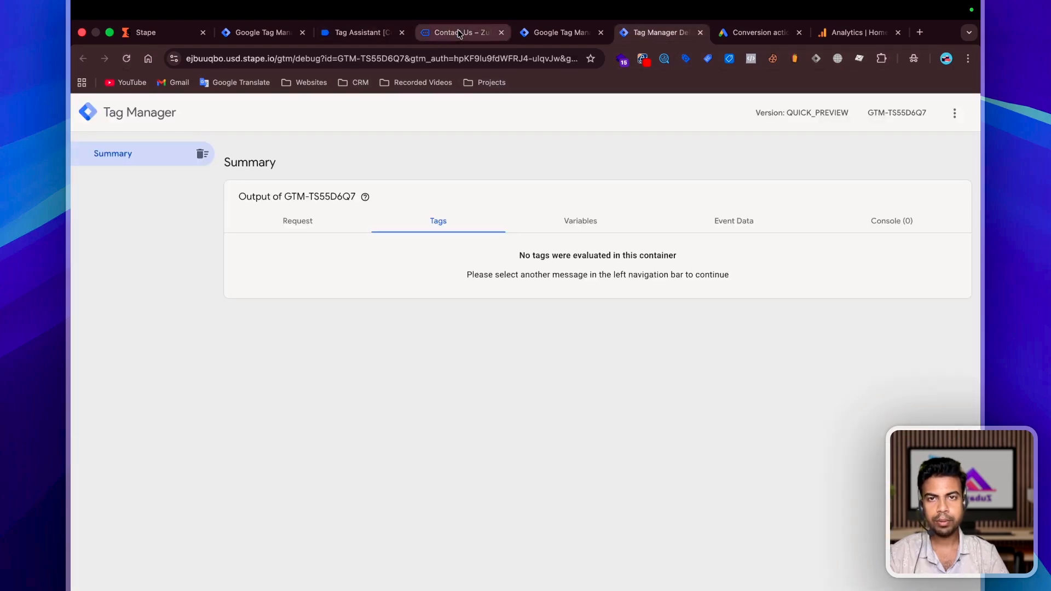
click(454, 33)
click(661, 33)
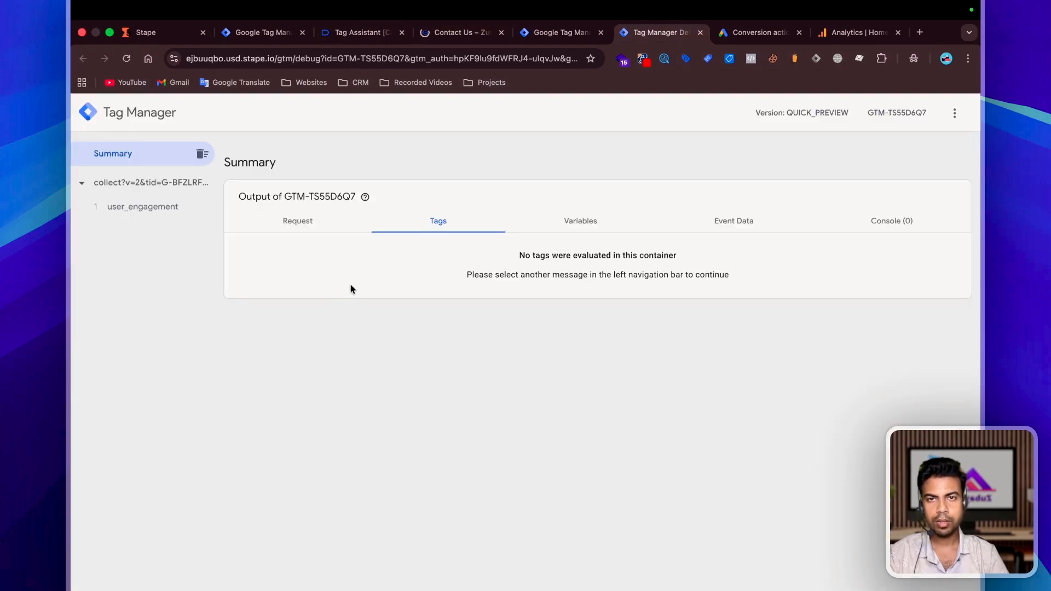
click(144, 207)
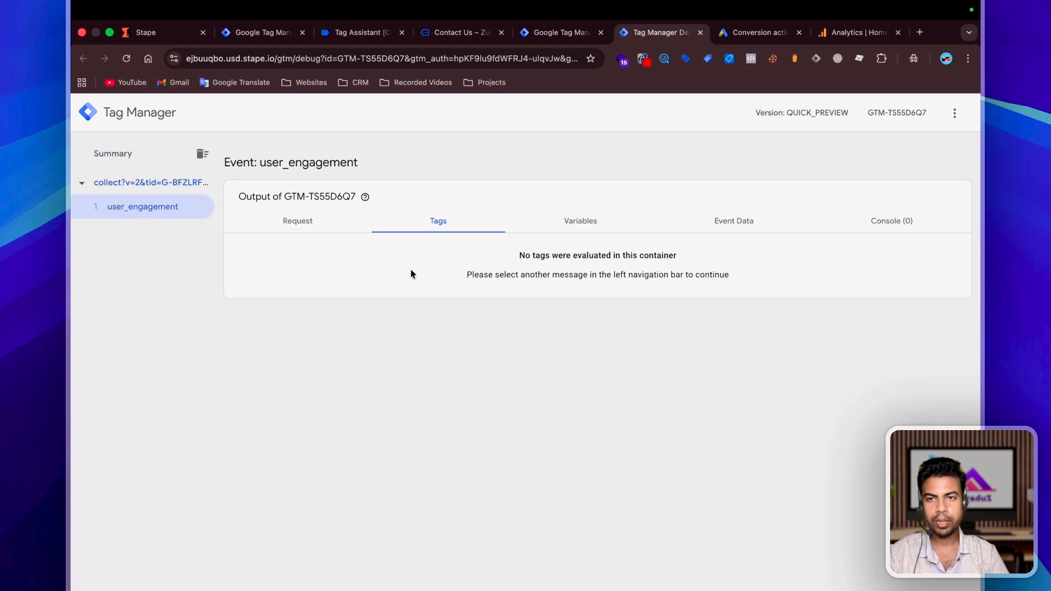
click(160, 214)
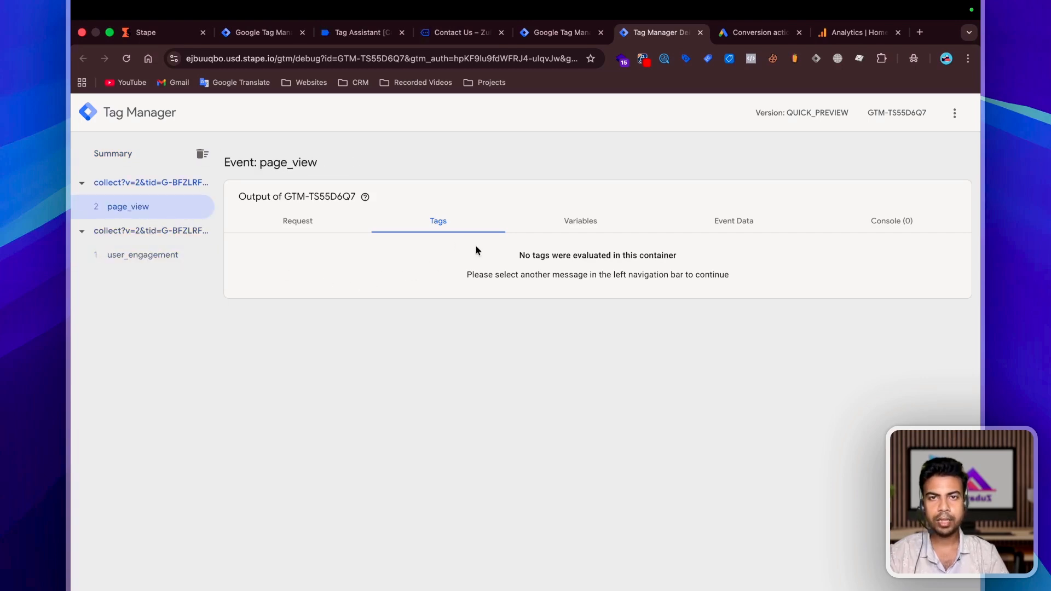
Fill in the contact form with a name, an e-mail, the subject Tesrt and the message Test, and send it.
click(475, 36)
scroll(422, 262, down, 10)
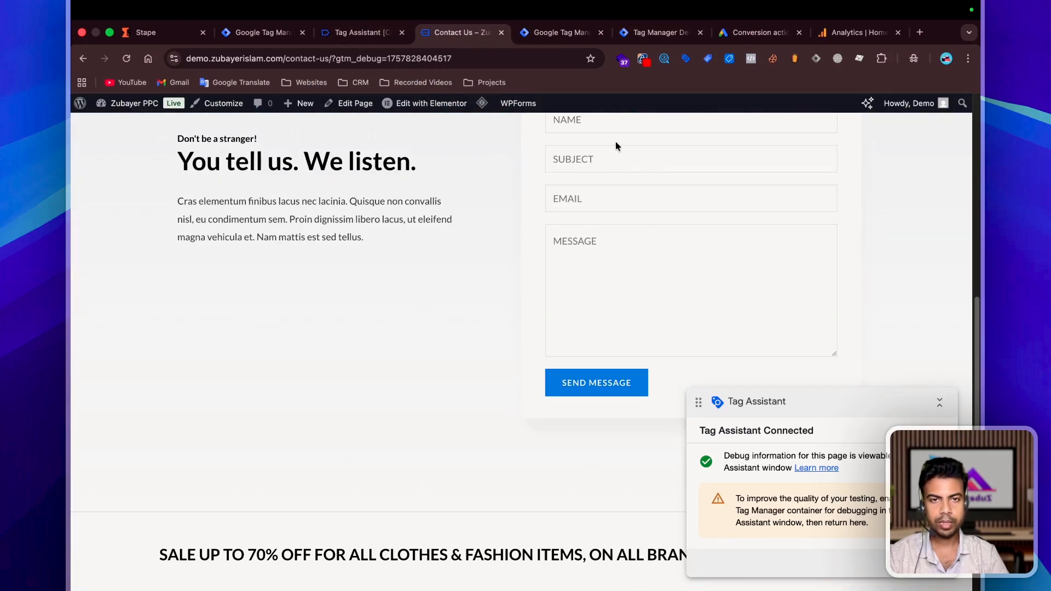
click(613, 125)
click(619, 165)
click(619, 163)
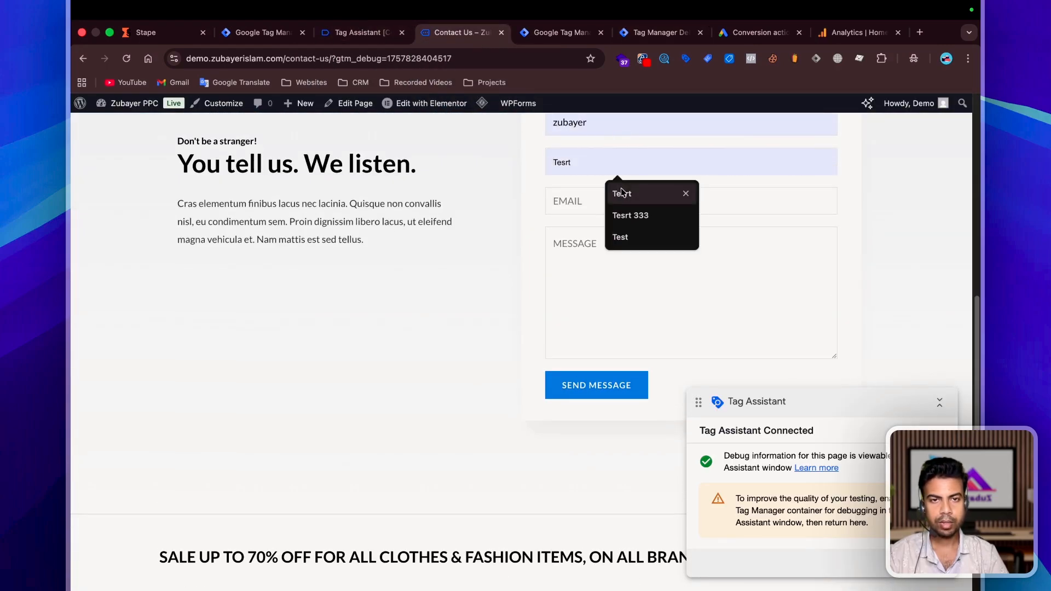
click(621, 193)
click(601, 274)
text(Test)
click(624, 385)
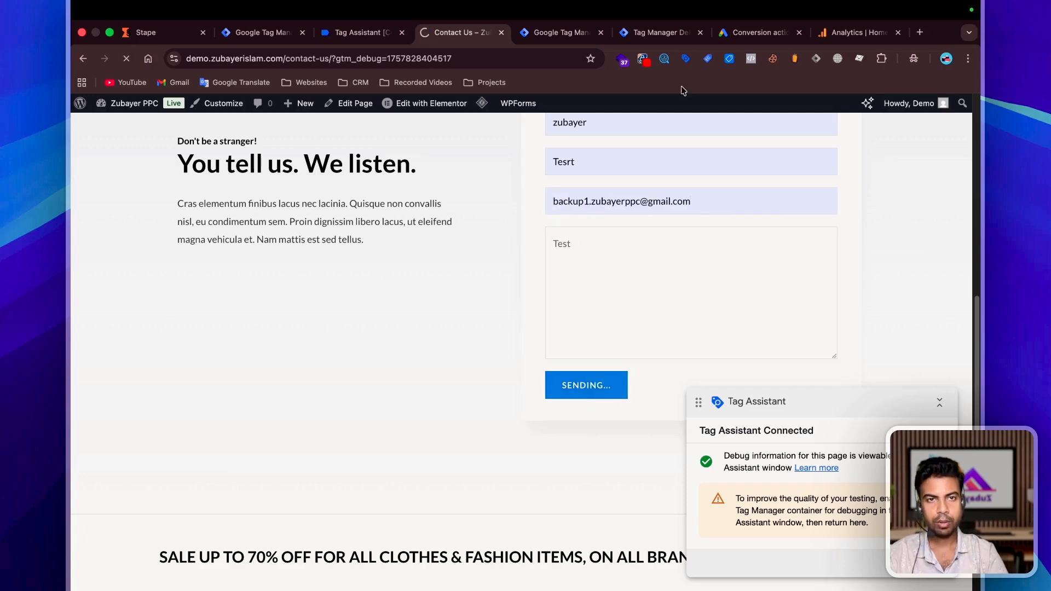
Examine the generate_lead event in the server preview and the wpform_submit event's Data Layer values in Tag Assistant.
click(659, 32)
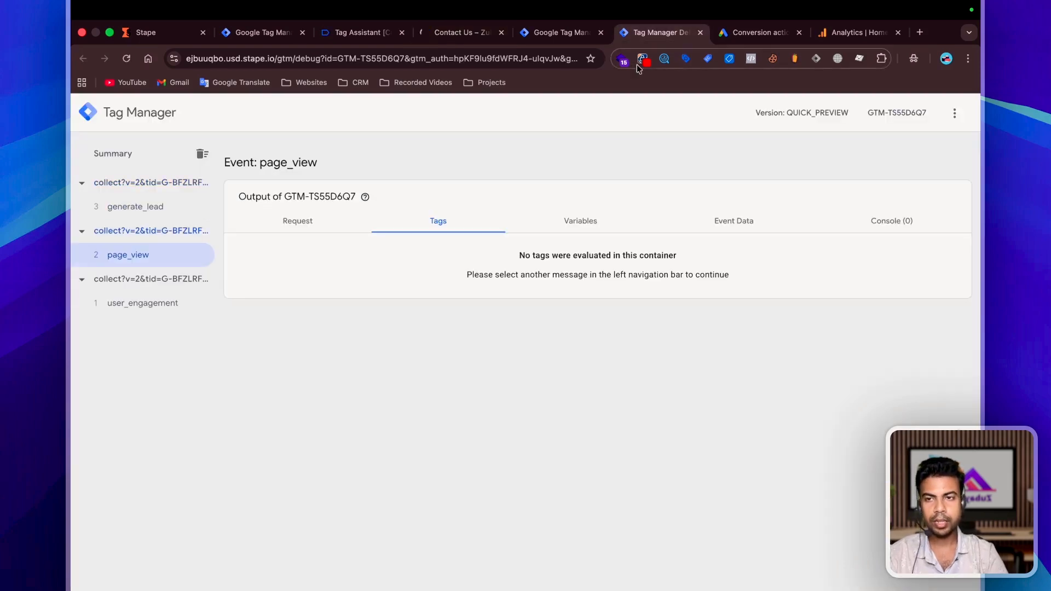
click(120, 204)
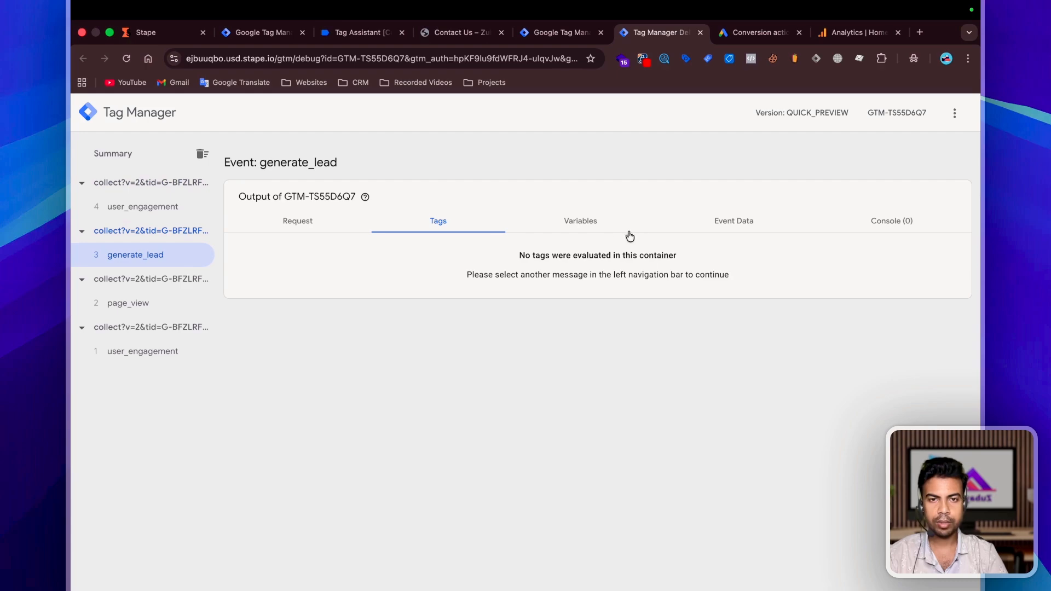
click(339, 34)
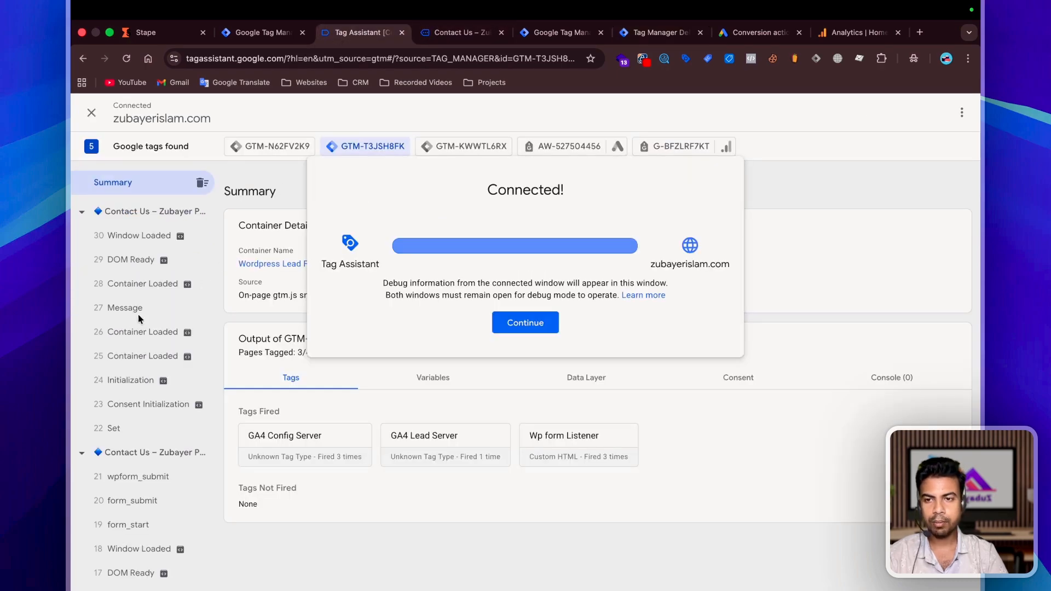
click(140, 476)
click(580, 320)
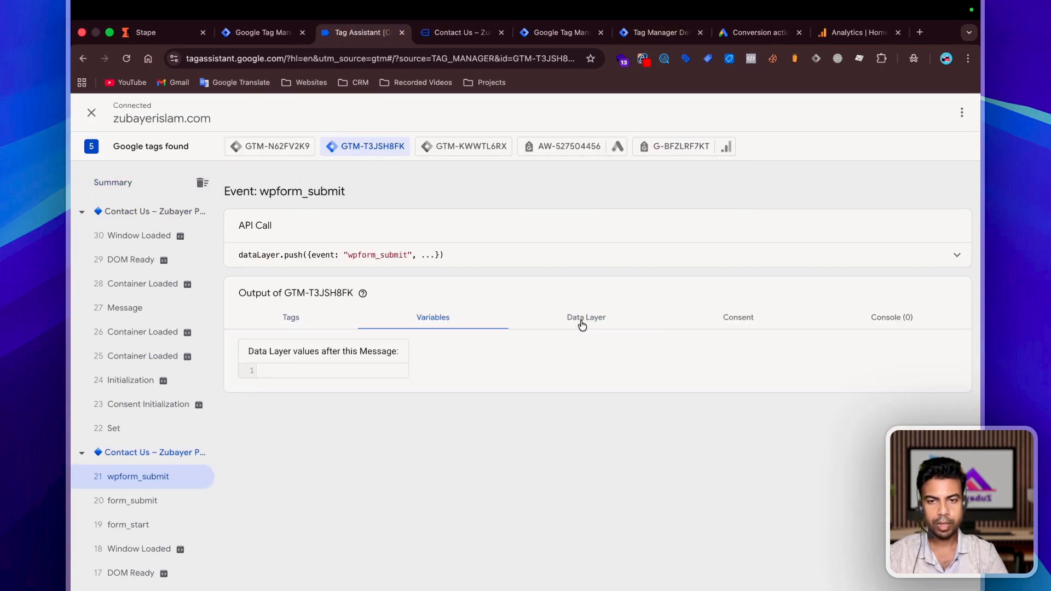
scroll(524, 450, down, 1)
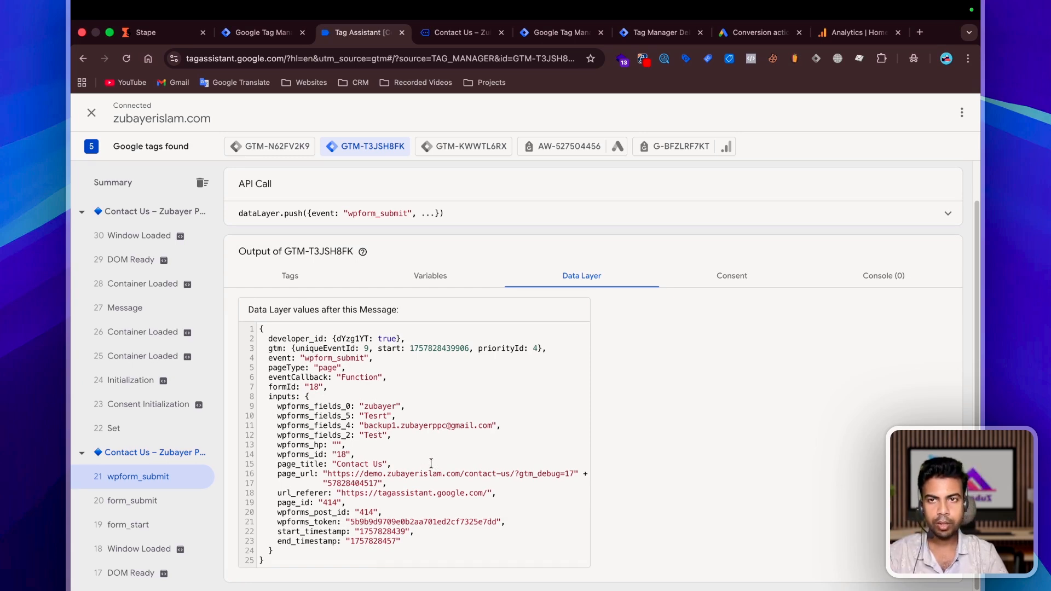
Start a Data Layer Variable named Email in the Wordpress Lead Forms web container.
click(261, 32)
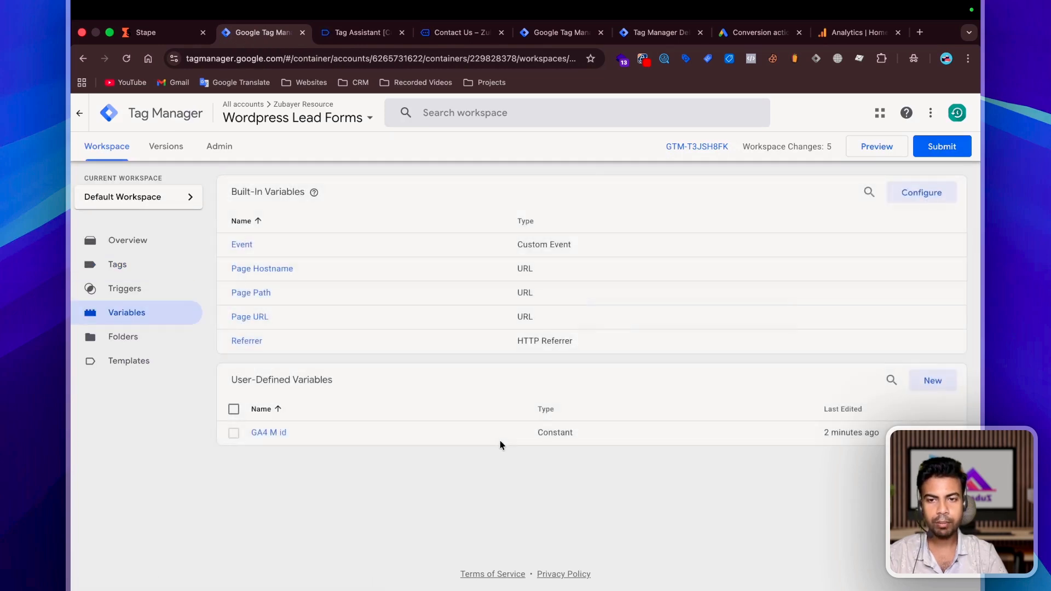
click(933, 381)
click(343, 114)
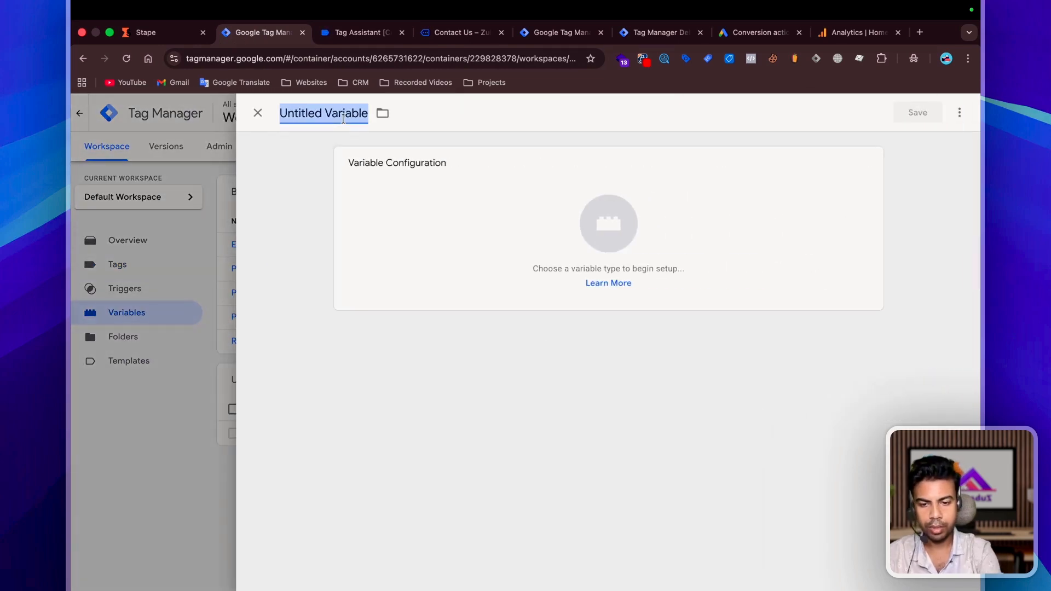
text(Email)
click(609, 224)
click(956, 111)
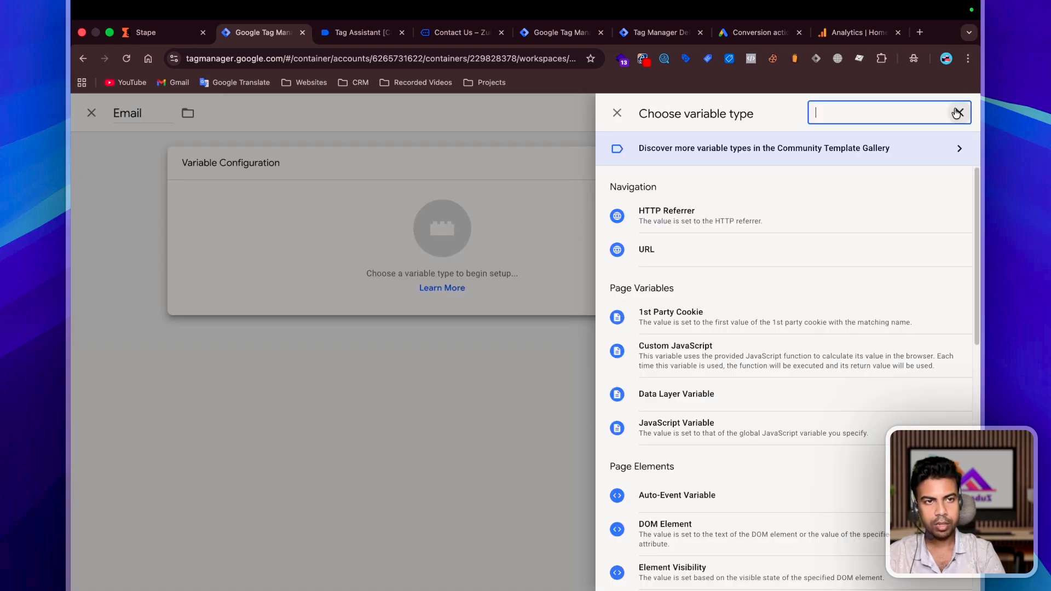
text(data)
Set the Email variable's data layer name to inputs.wpforms_fields_4, copying the keys from the wpform_submit event, and save it.
click(328, 34)
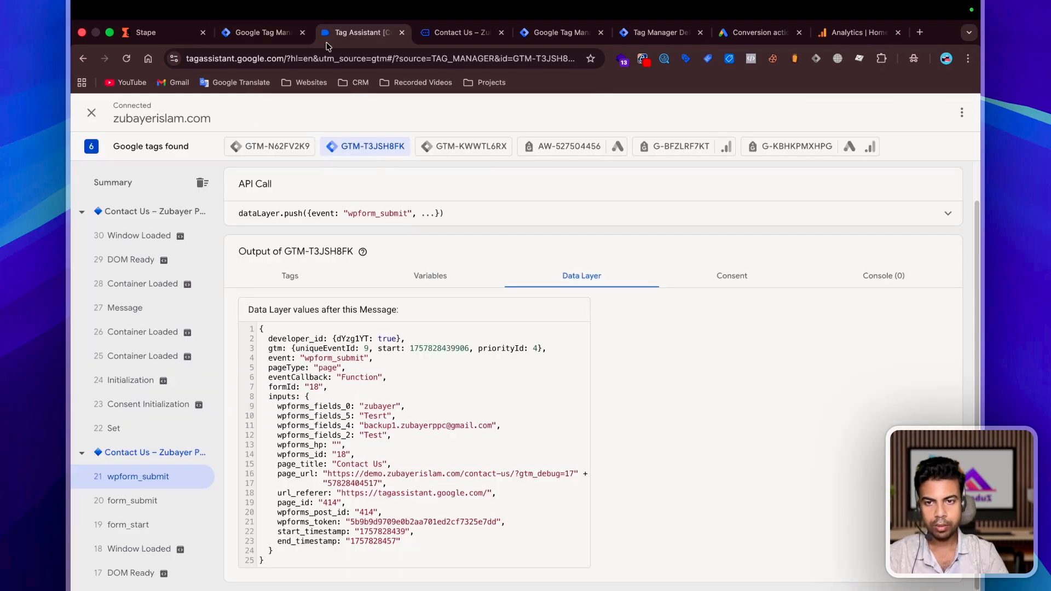
double_click(282, 397)
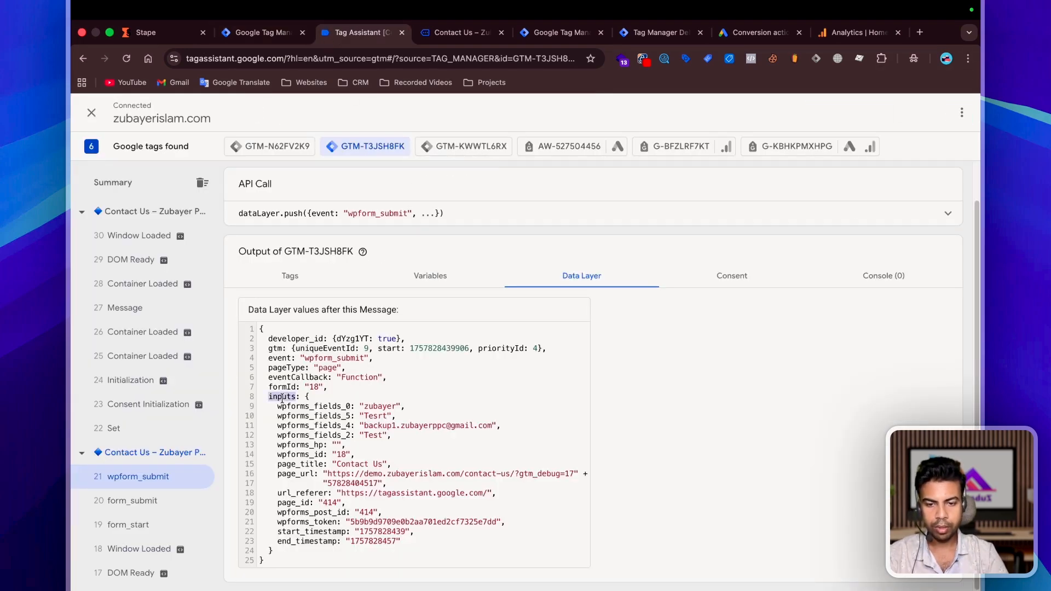
key(super+c)
key(ctrl+shift+Tab)
click(381, 286)
key(super+v)
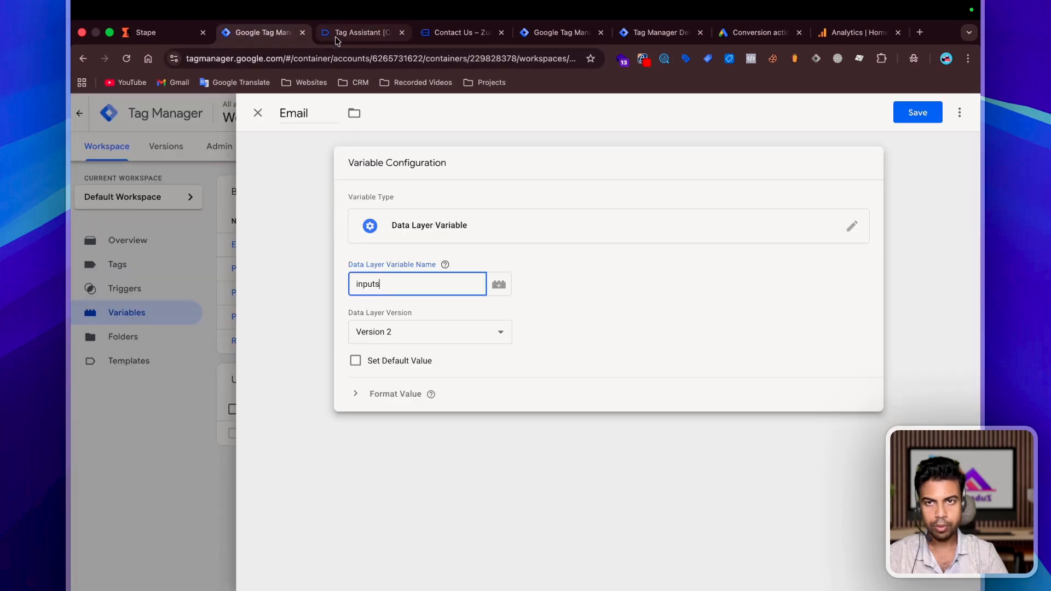
key(ctrl+Tab)
double_click(300, 425)
key(super+c)
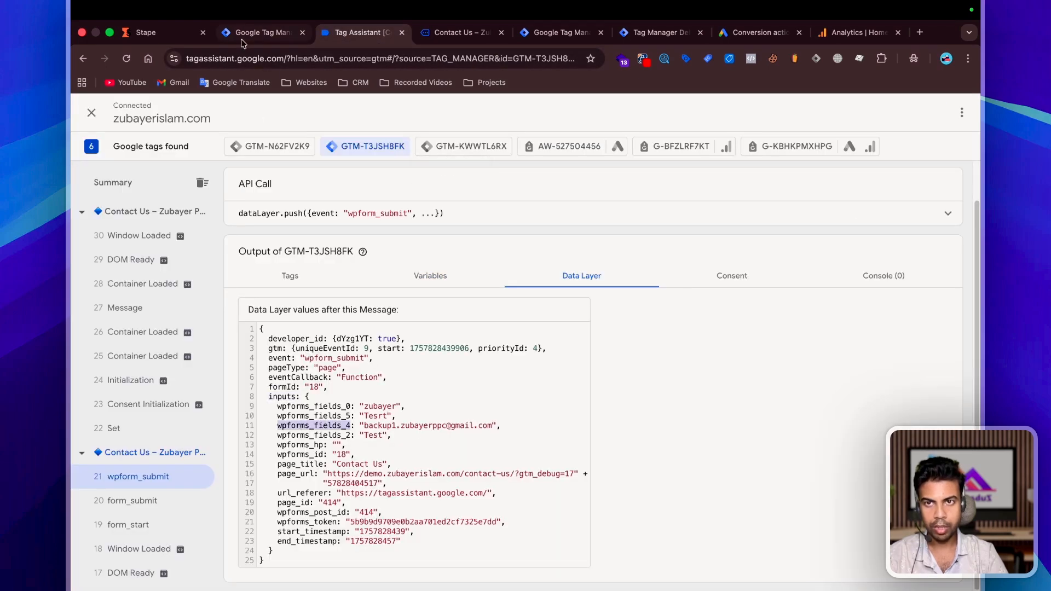
key(ctrl+shift+Tab)
text(.)
key(super+v)
click(918, 112)
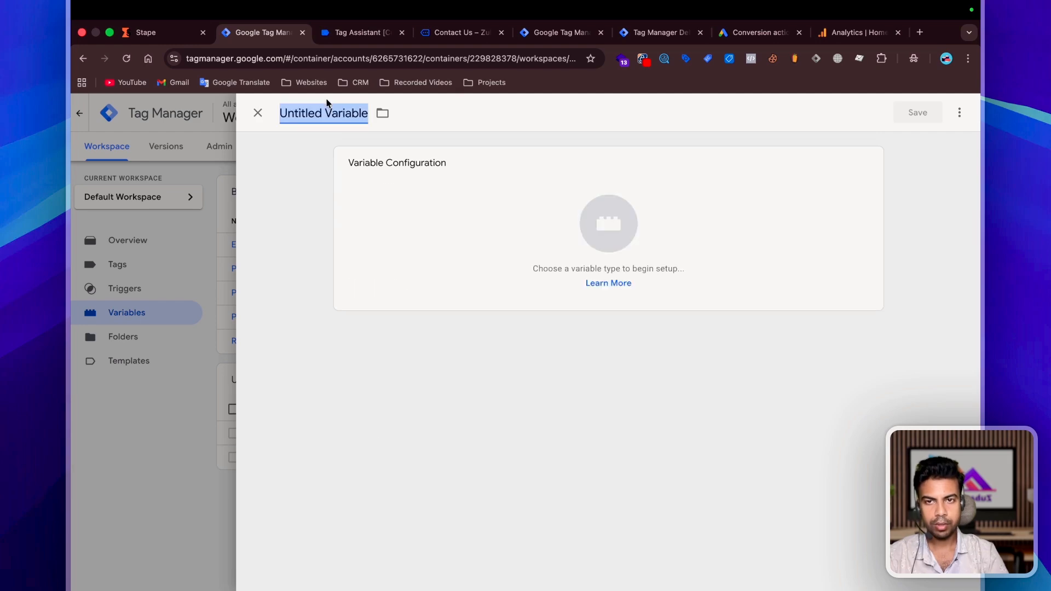
Name the new variable Phone and make it a Data Layer Variable.
text(Phone)
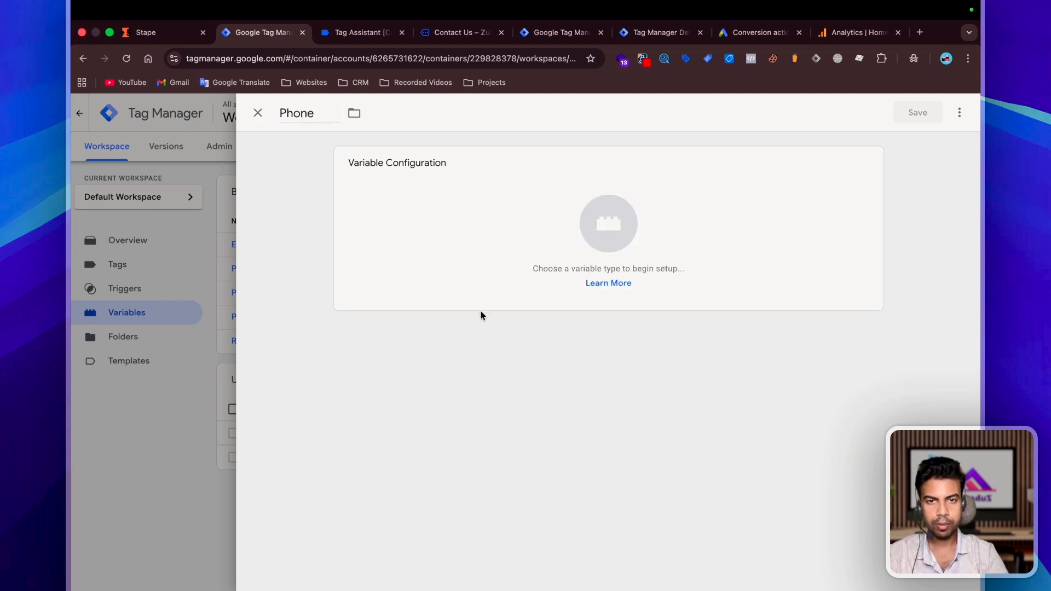
click(481, 309)
click(959, 112)
text(data)
click(734, 248)
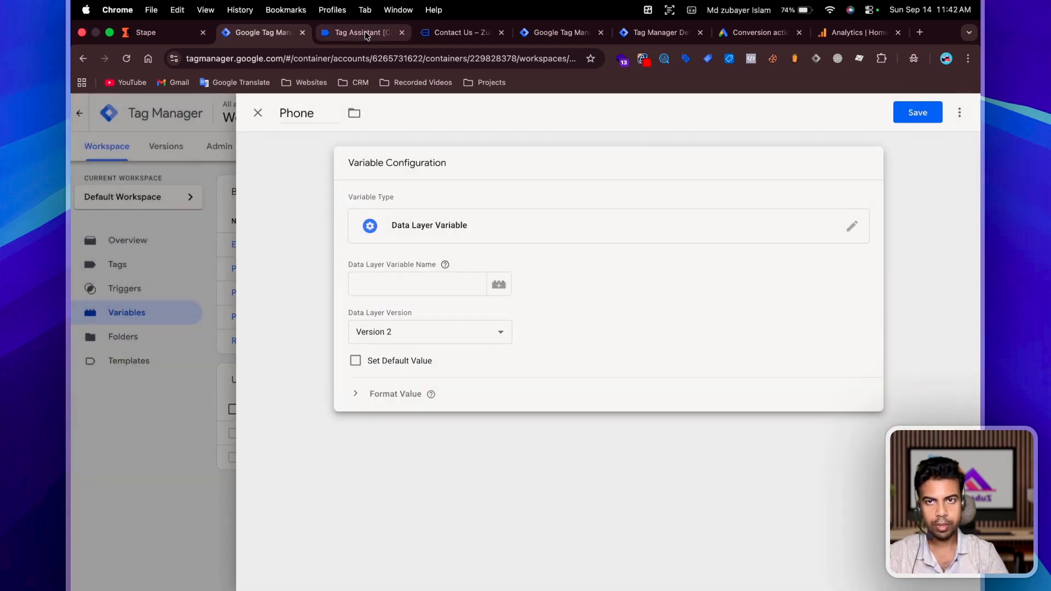
Set the Phone variable's data layer name to inputs.end_timestamp, copying the key from the wpform_submit event, and save it.
click(351, 32)
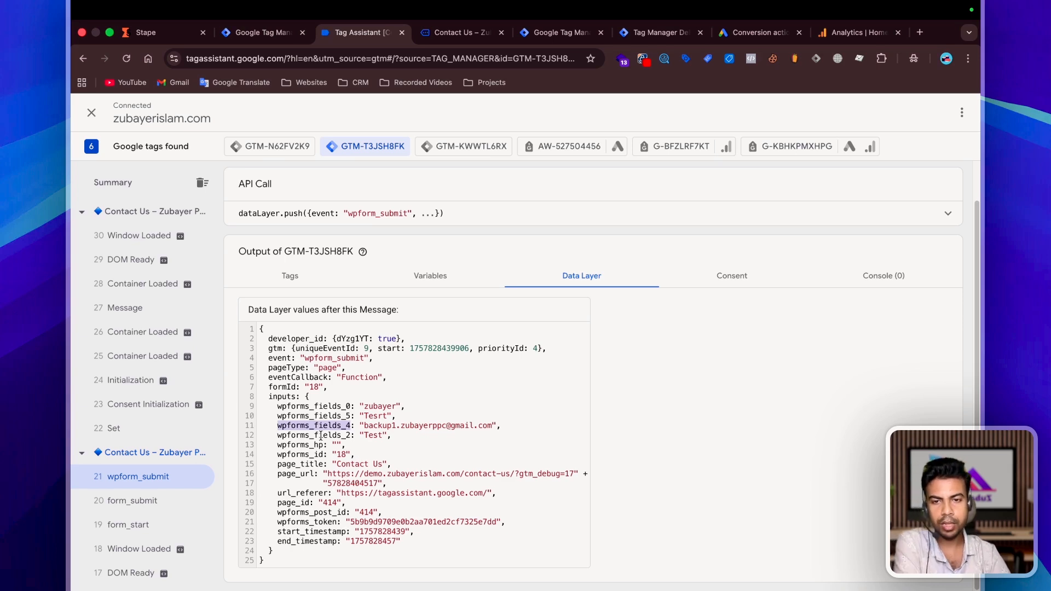
double_click(311, 542)
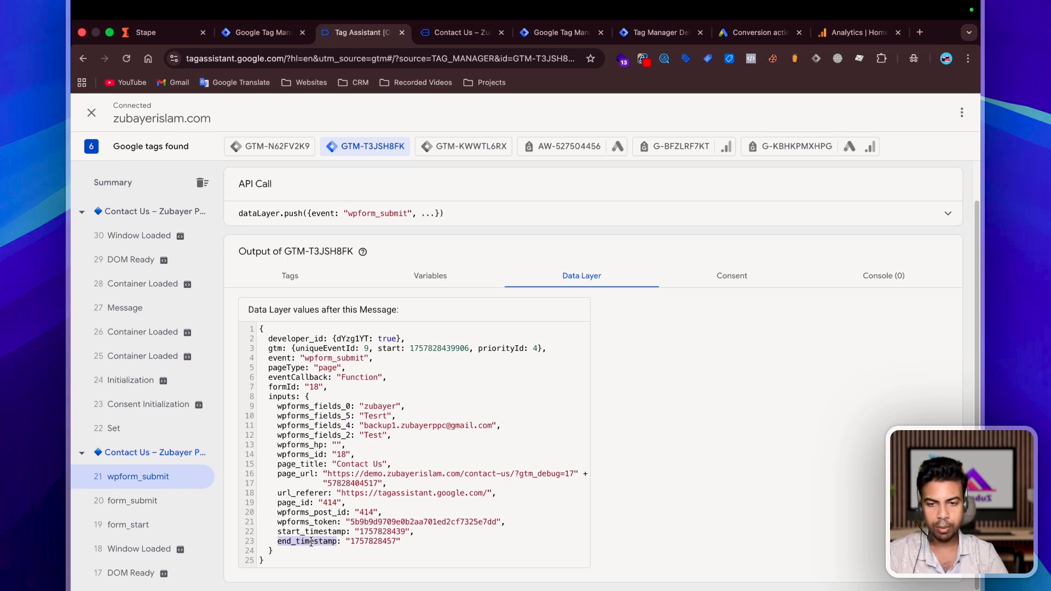
click(256, 33)
click(371, 289)
key(super+v)
click(361, 32)
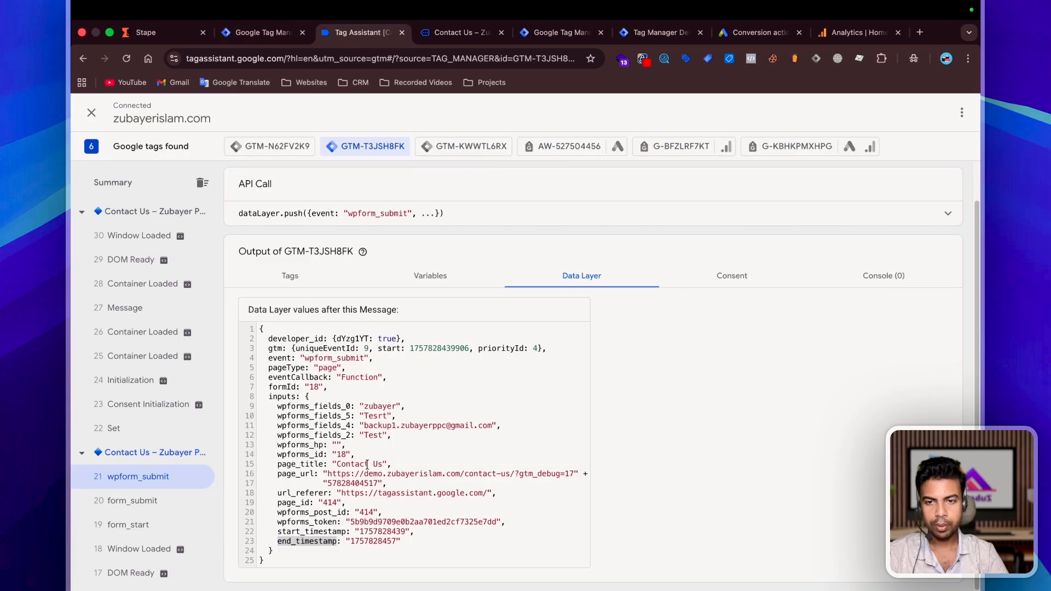
double_click(279, 396)
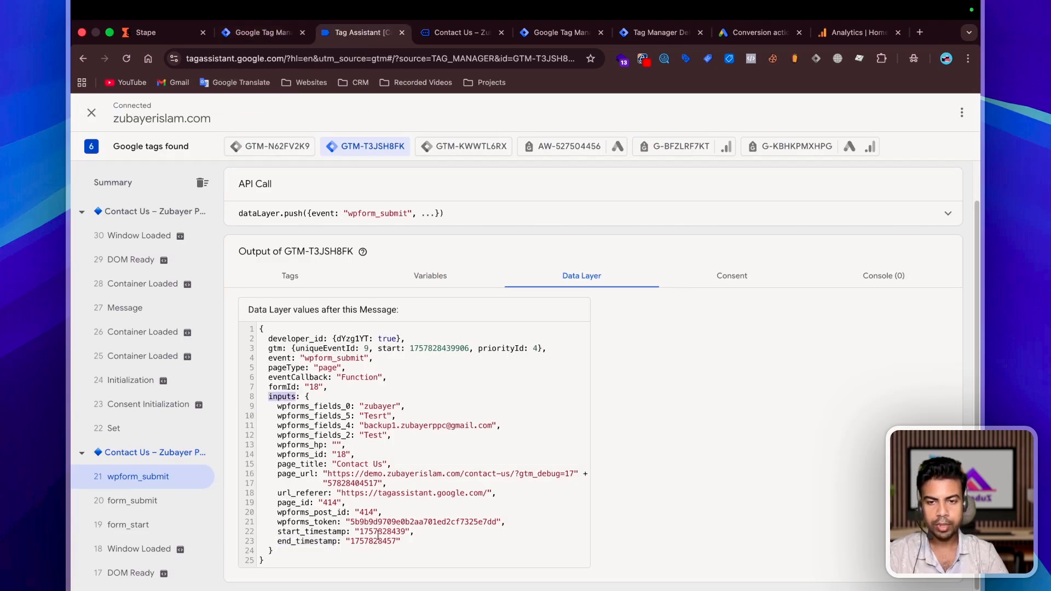
click(263, 34)
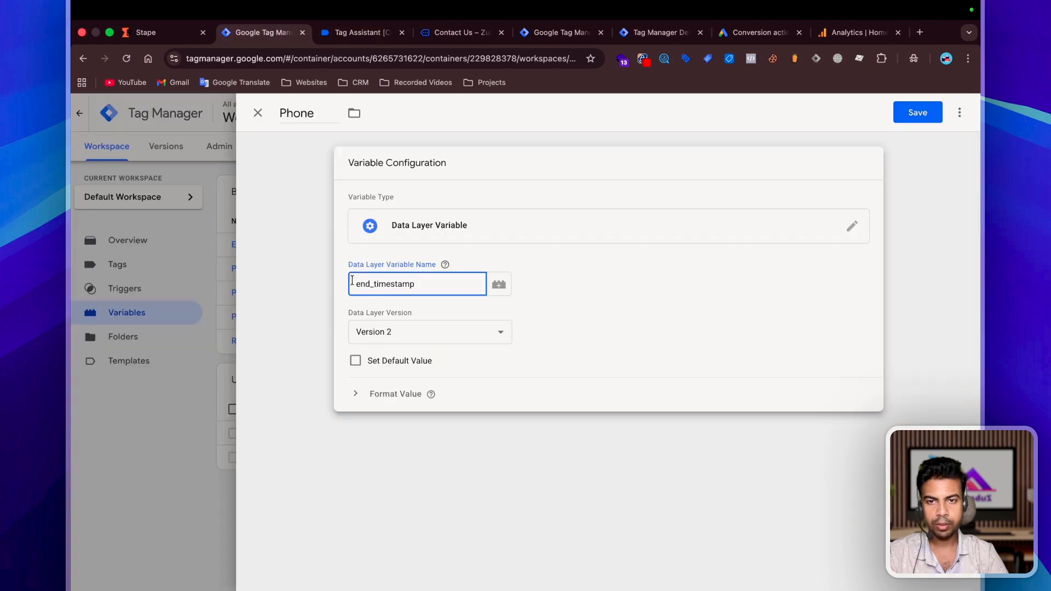
text(inputs.)
click(916, 113)
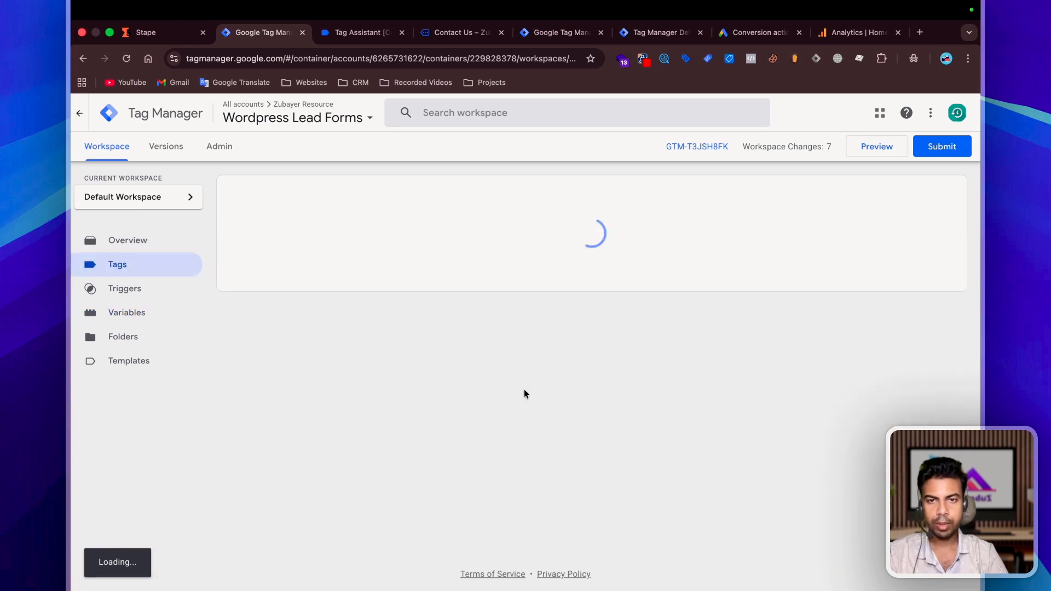
Add an event parameter named user_data to the GA4 Lead Server tag.
click(283, 268)
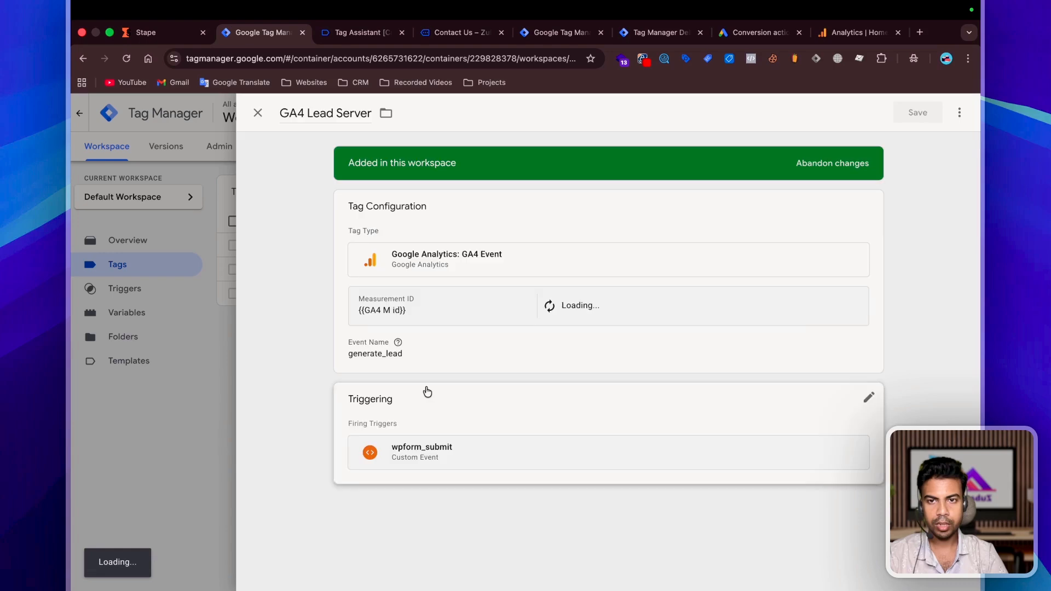
scroll(465, 372, down, 2)
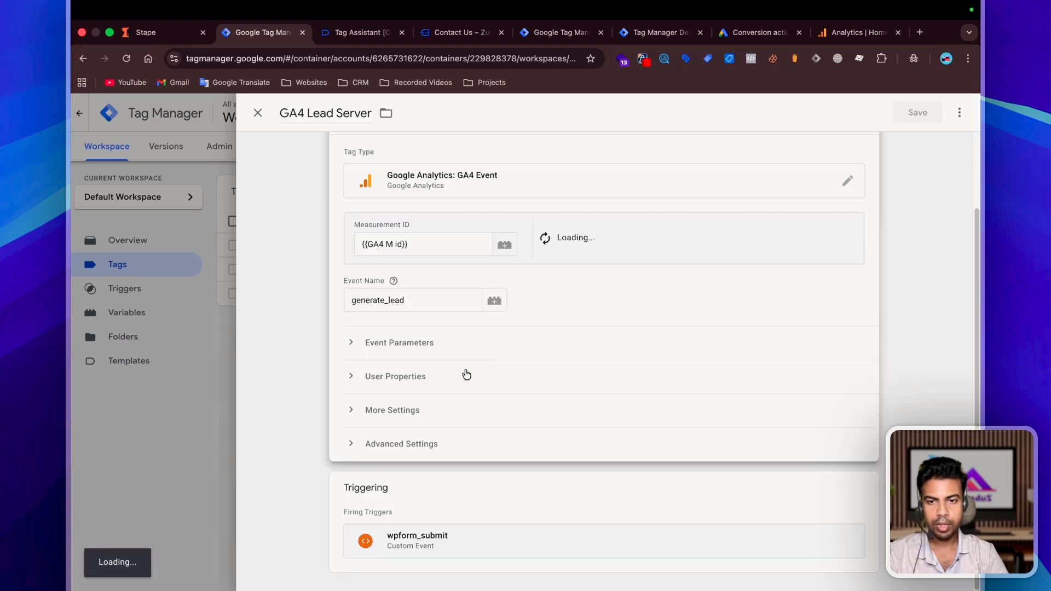
click(377, 342)
scroll(476, 356, down, 2)
click(391, 344)
click(397, 343)
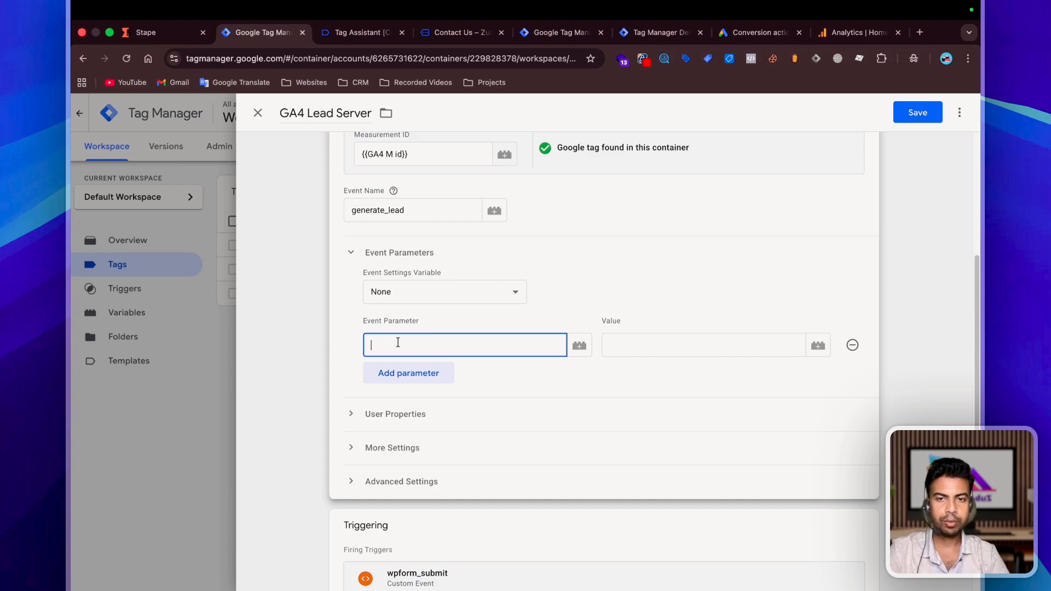
click(123, 330)
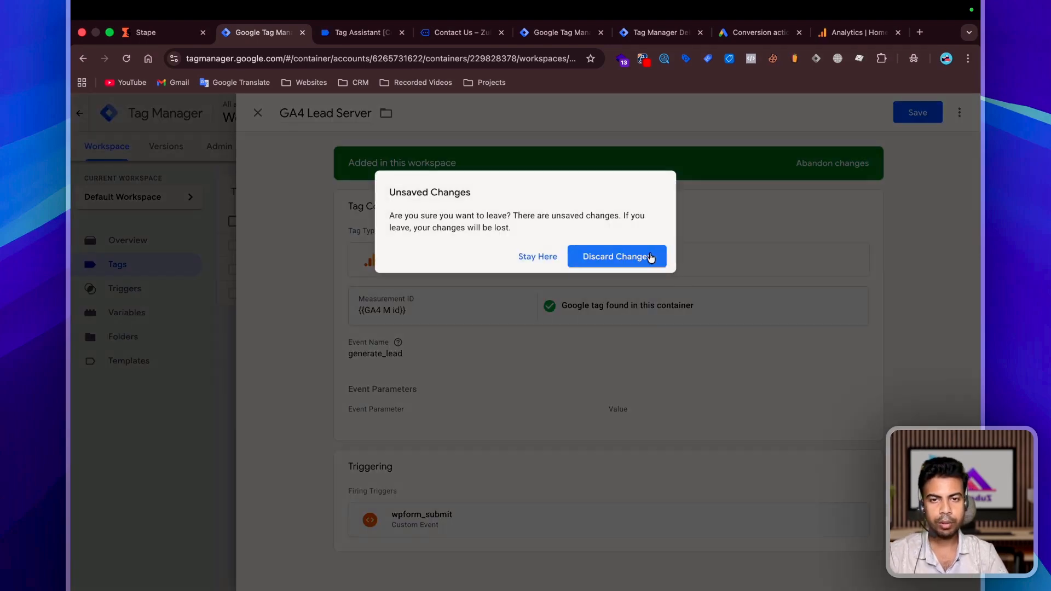
click(523, 255)
scroll(513, 368, down, 3)
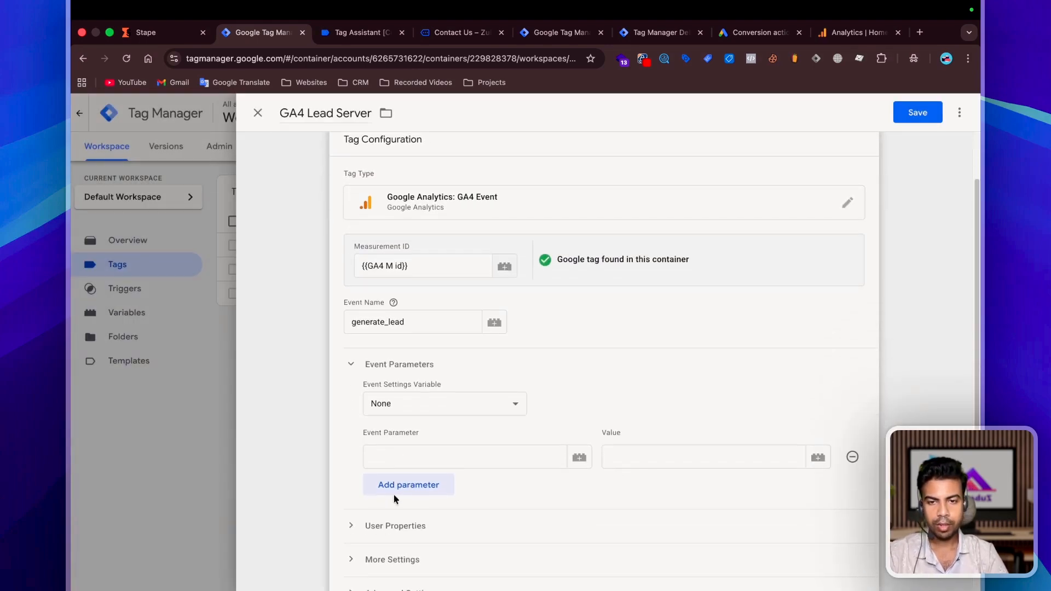
click(400, 457)
text(user_data)
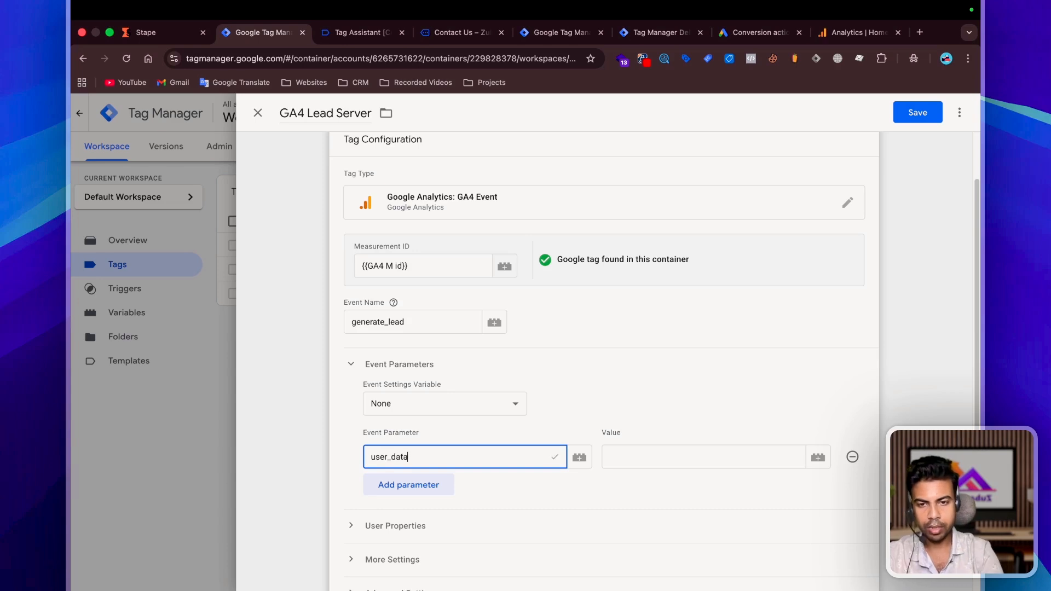
Create a User-Provided Data variable named User Dat for the value of the user_data parameter.
click(656, 458)
click(817, 458)
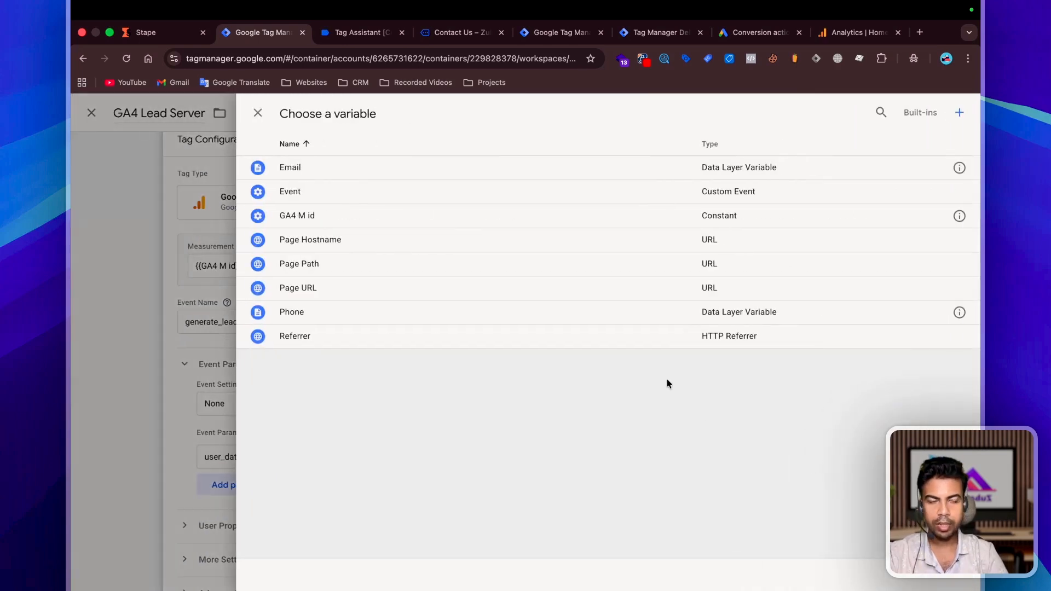
click(962, 113)
click(285, 118)
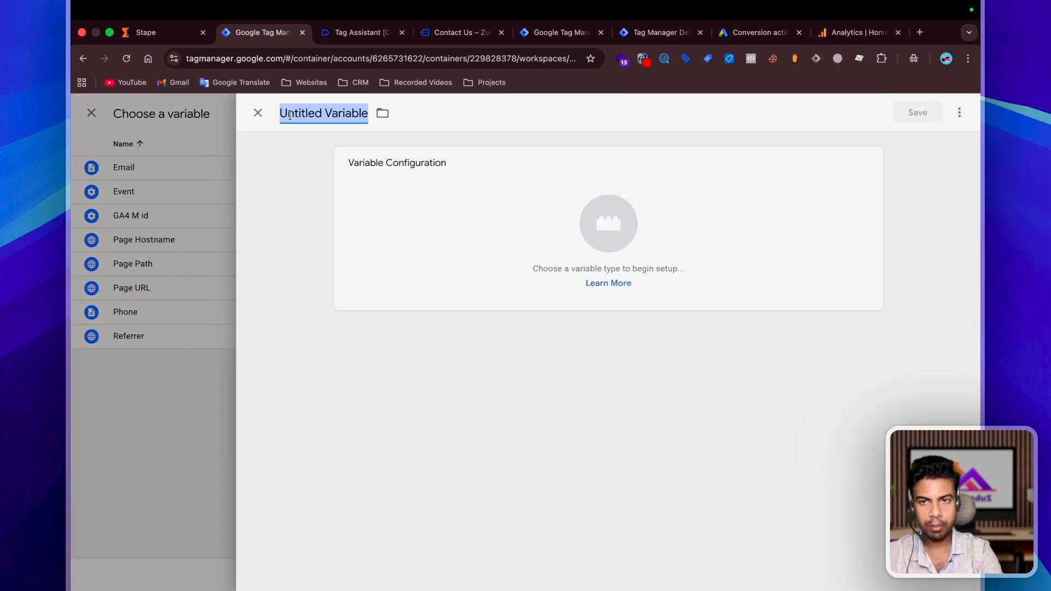
key(BackSpace)
text(User Dat)
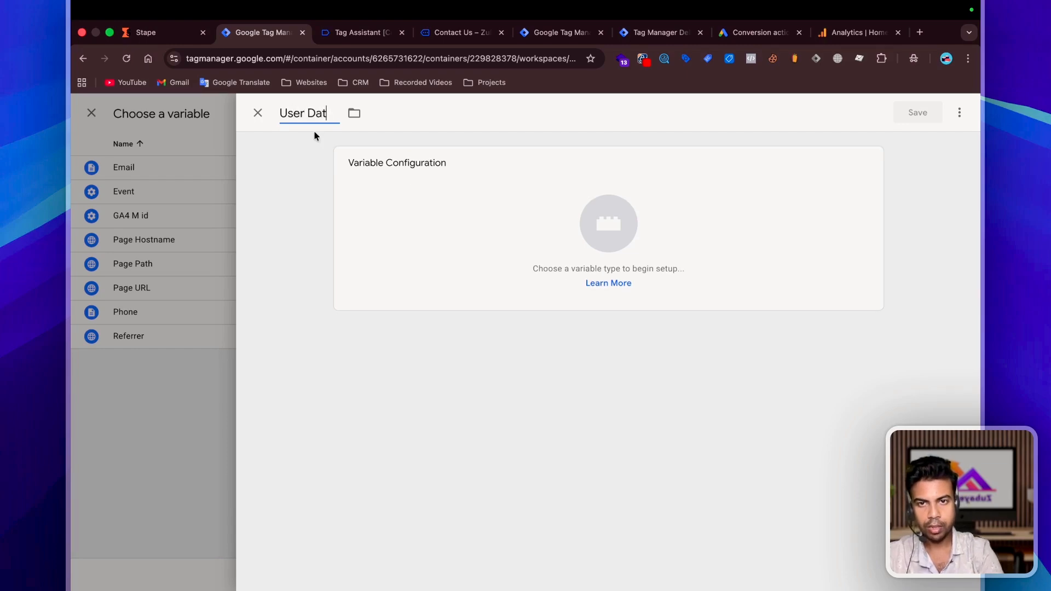
click(608, 224)
click(961, 112)
text(user)
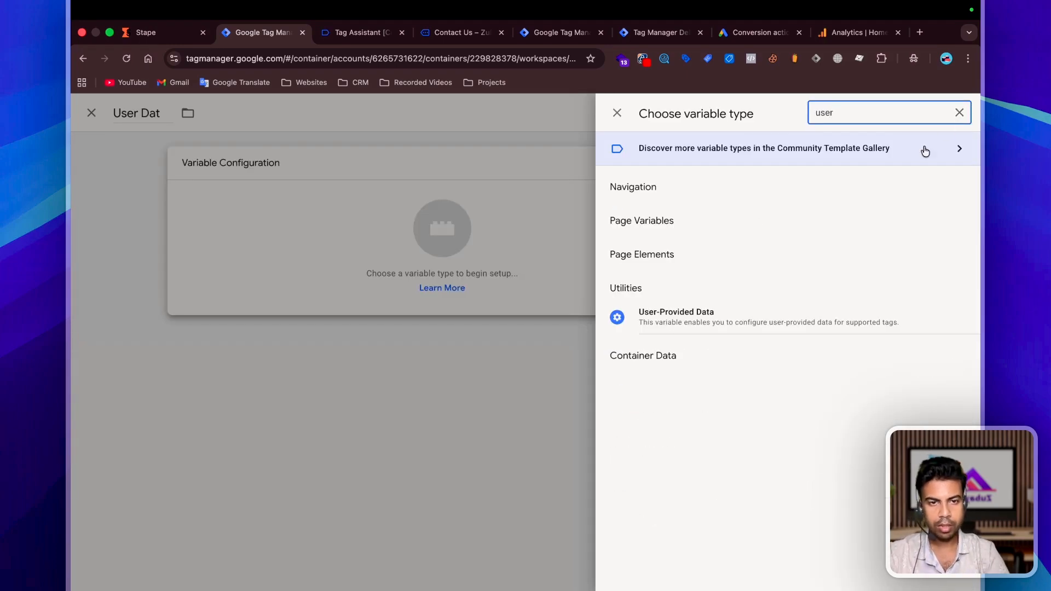
click(651, 313)
Map the variable's email to {{Email}} and phone to {{Phone}}, and save both the variable and the GA4 Lead Server tag.
click(408, 355)
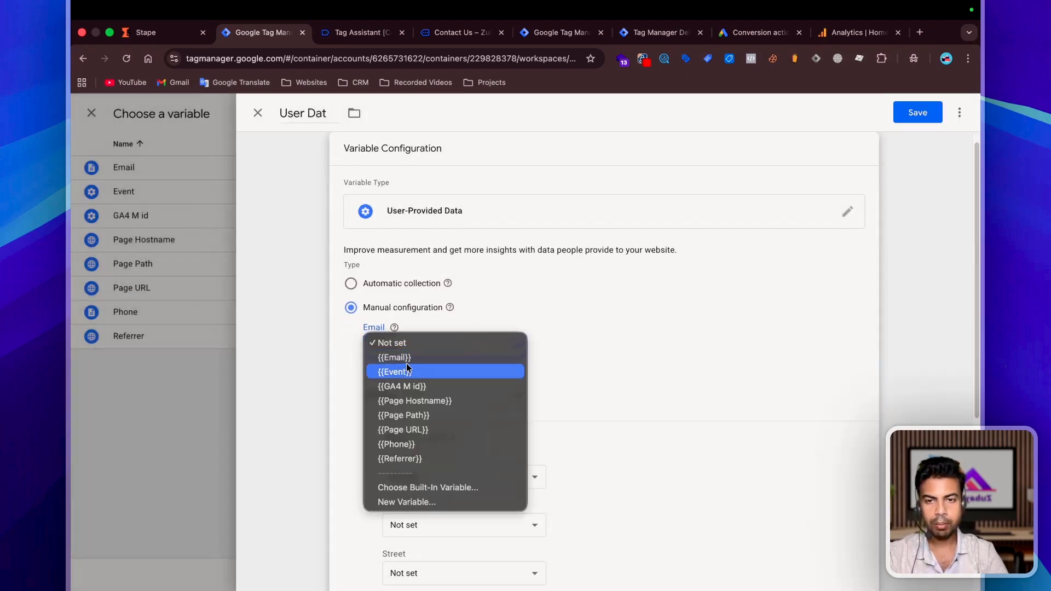
click(406, 358)
click(408, 393)
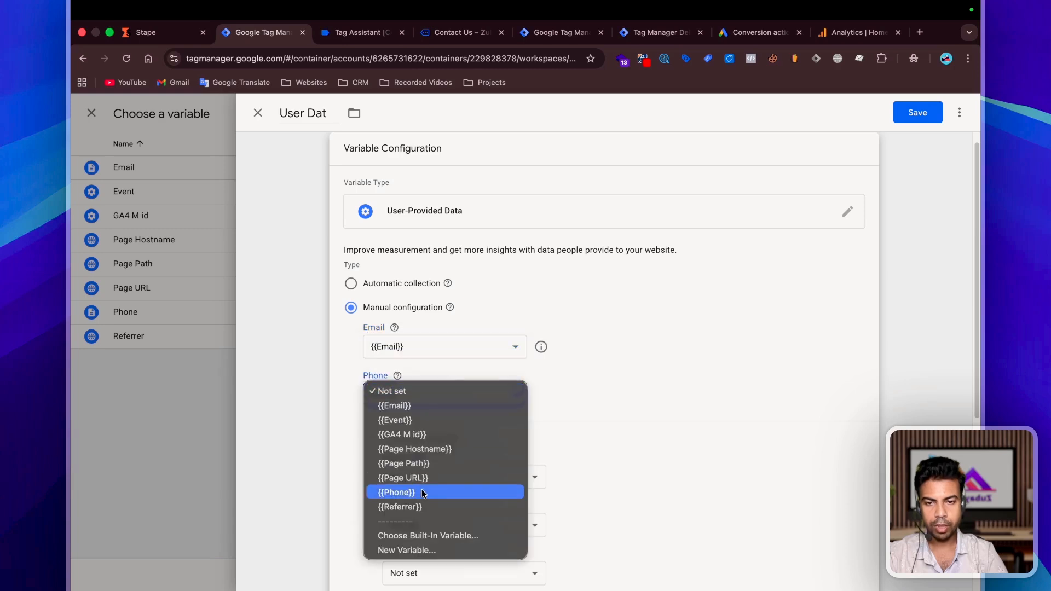
click(791, 205)
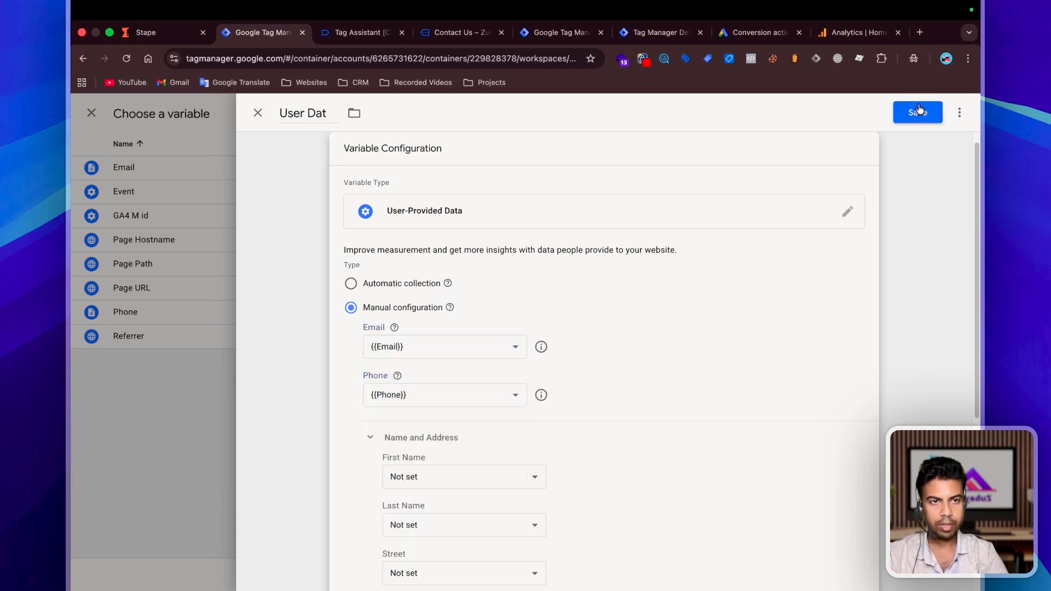
click(918, 112)
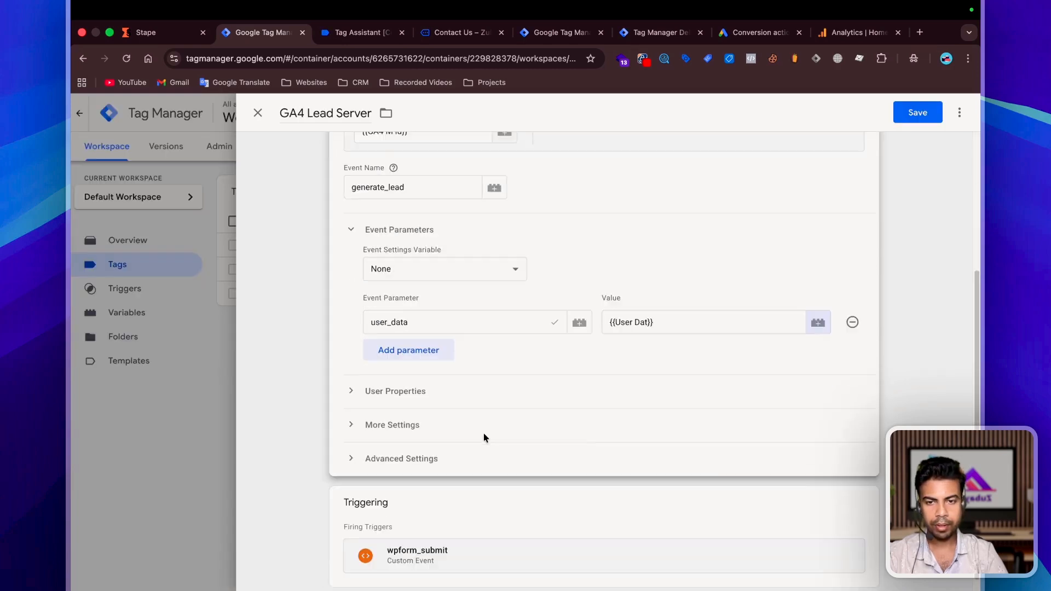
scroll(483, 432, down, 1)
click(919, 120)
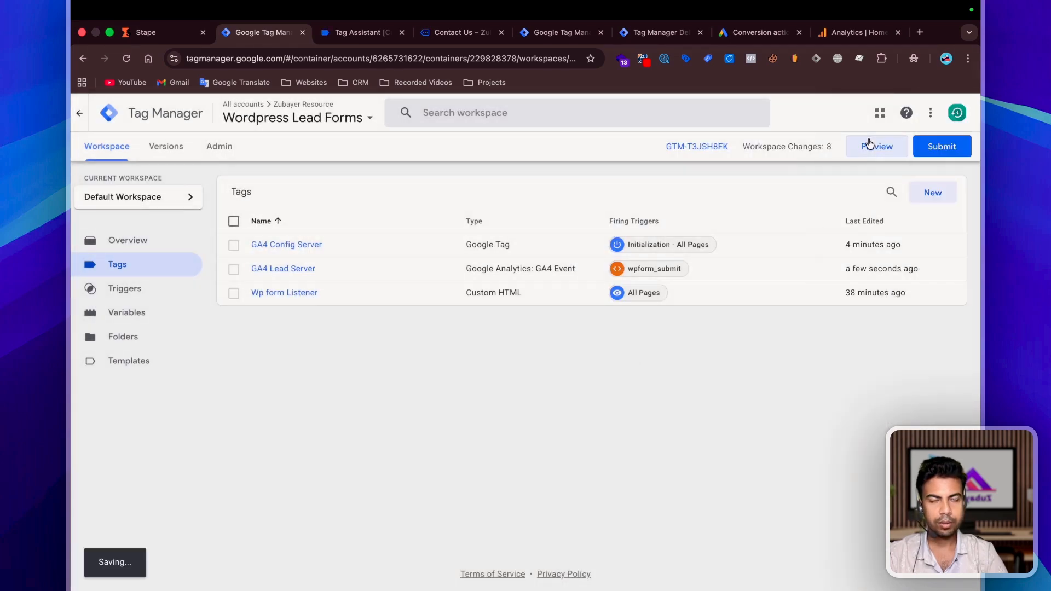
Restart the web container's preview in Tag Assistant and go to the contact form on the connected Contact Us page.
click(639, 35)
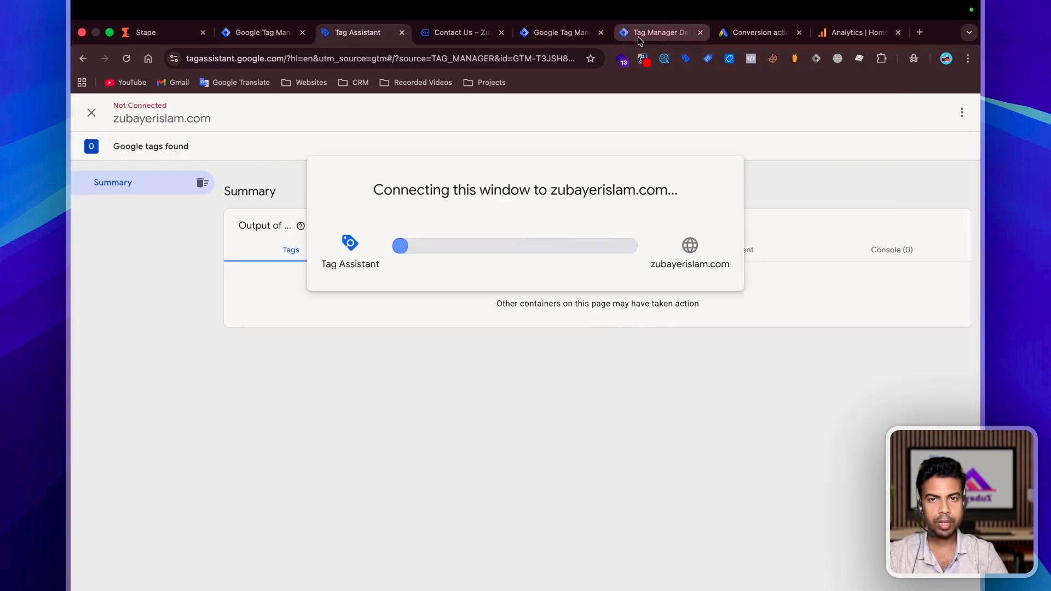
click(344, 36)
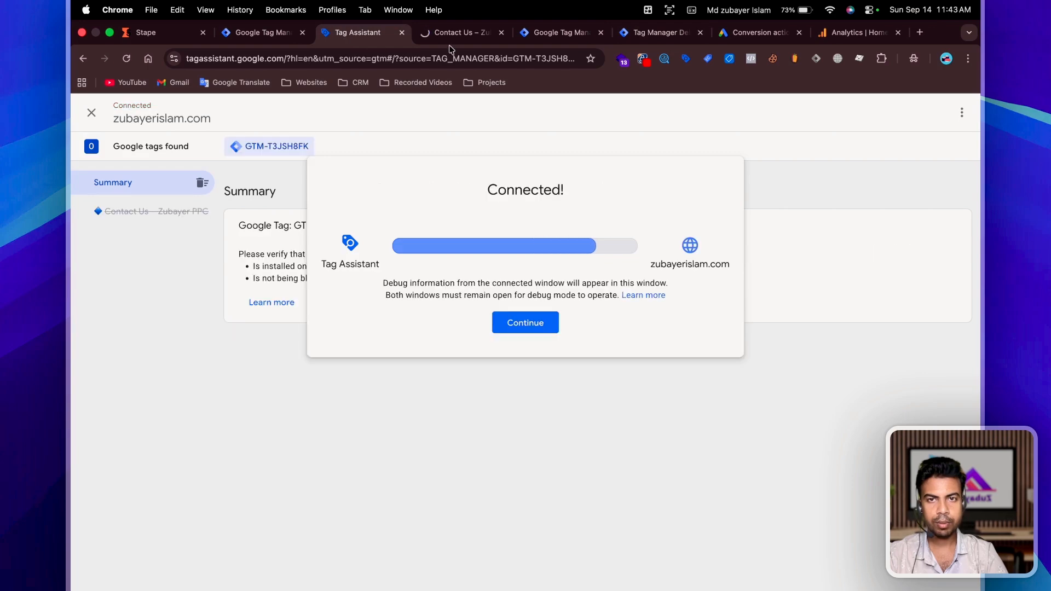
click(461, 36)
scroll(436, 410, up, 4)
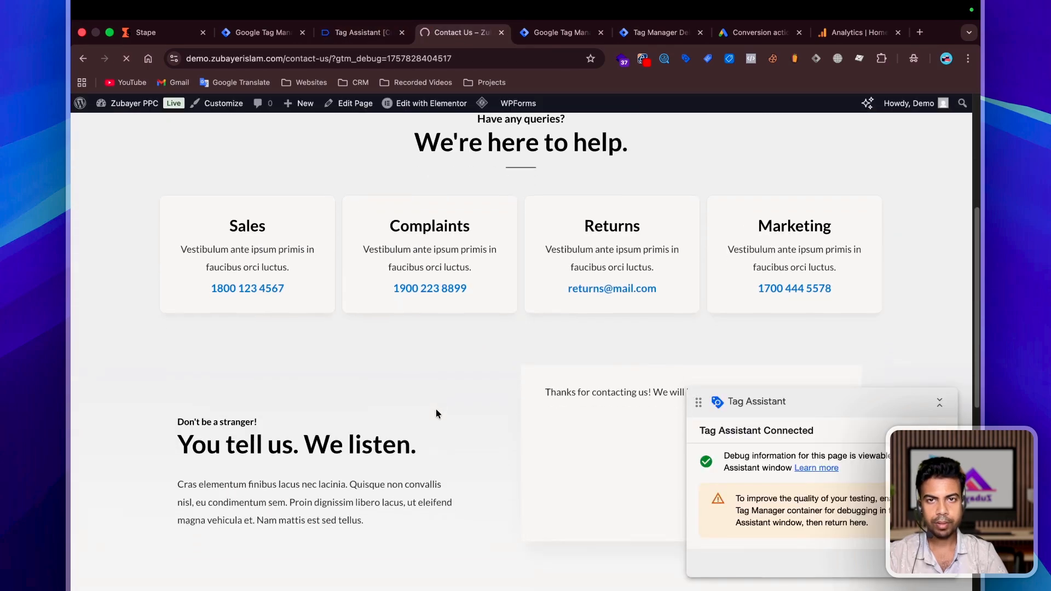
scroll(534, 336, down, 3)
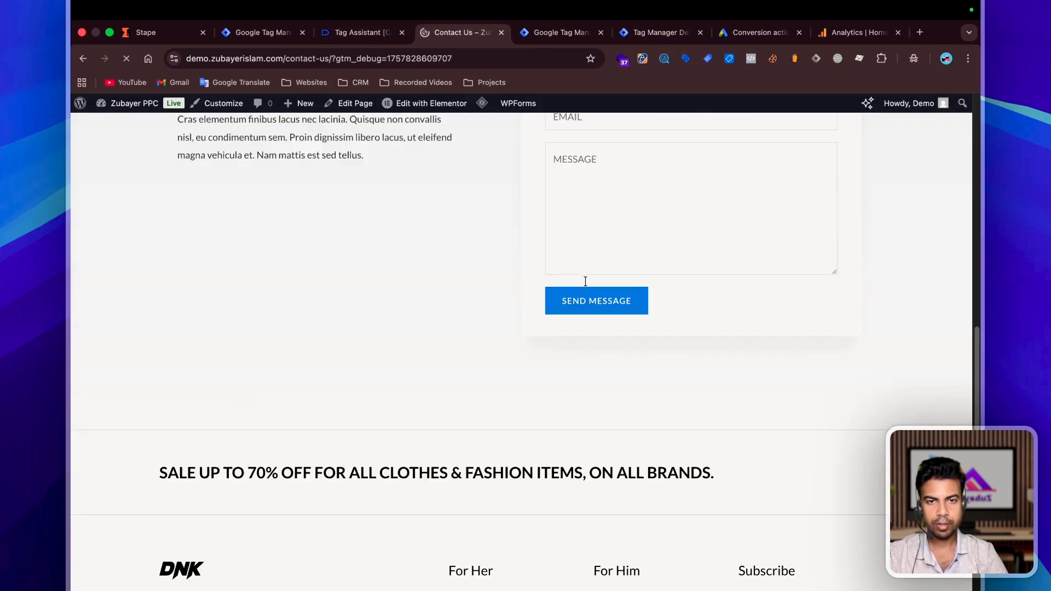
Fill in the contact form with the saved name, subject Tesrt, saved email and message Test, and send it.
scroll(584, 281, up, 2)
click(570, 158)
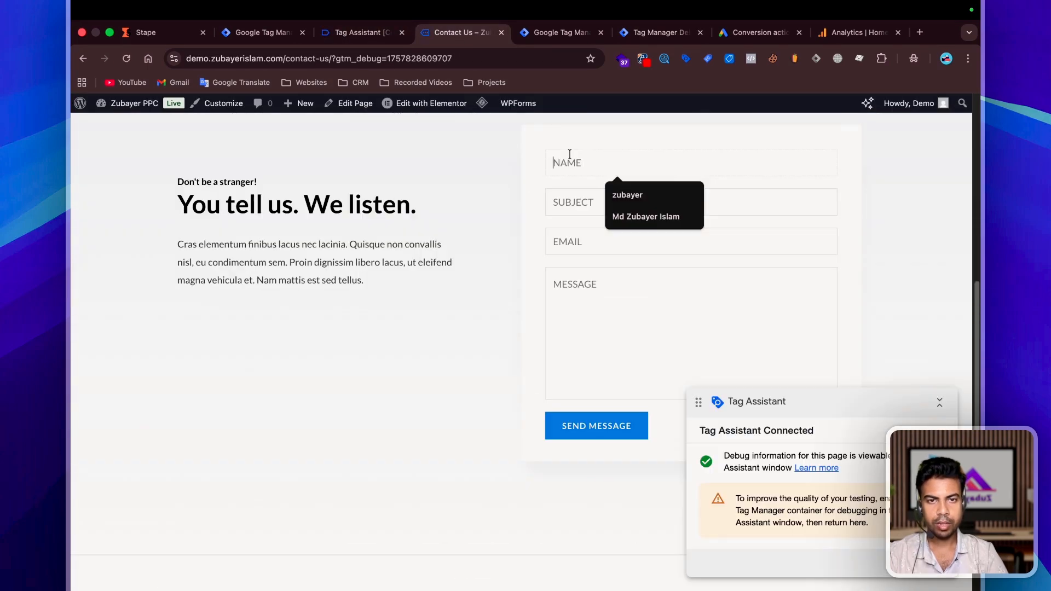
click(643, 199)
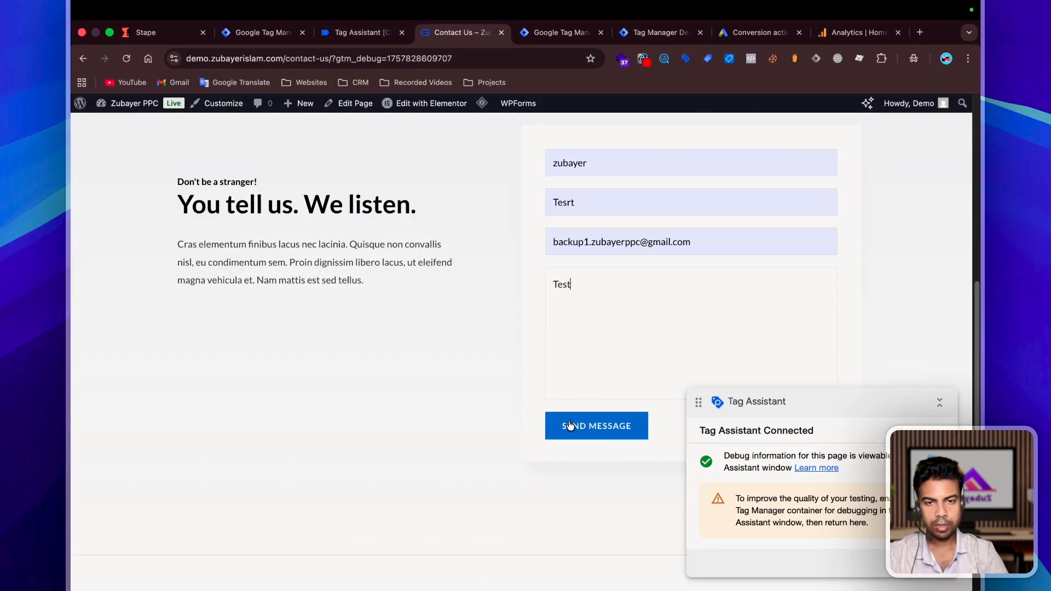
click(597, 426)
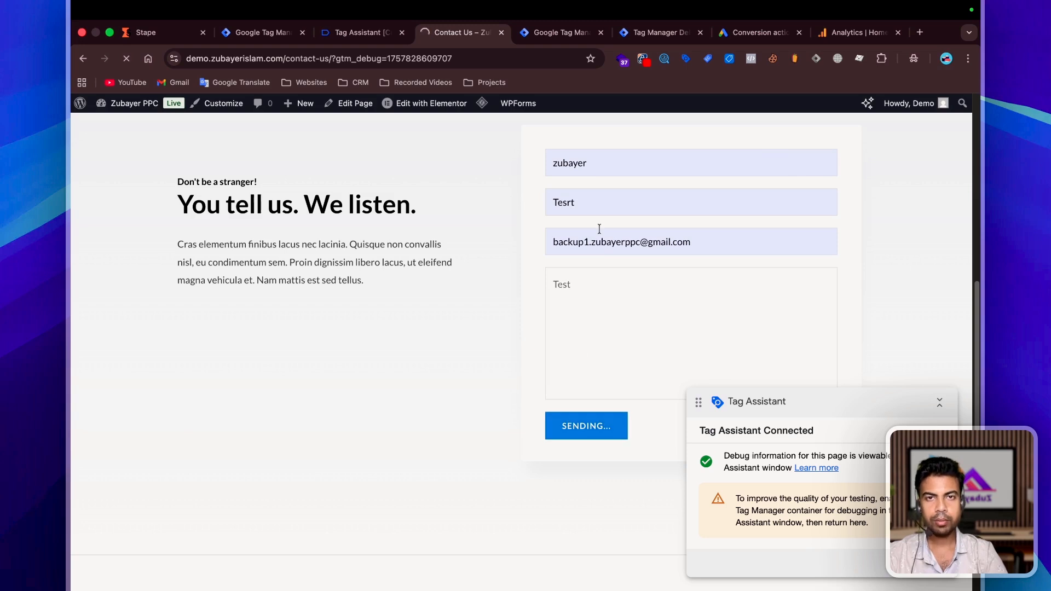
Examine the event data of the newest generate_lead event in the server container's preview, looking for the user_data values.
click(636, 36)
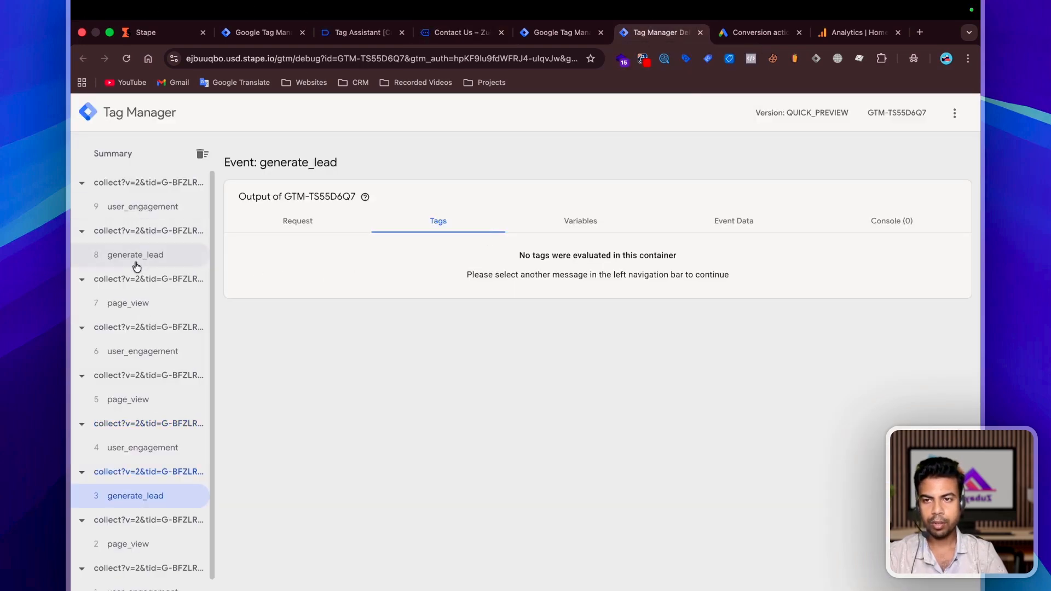
click(151, 262)
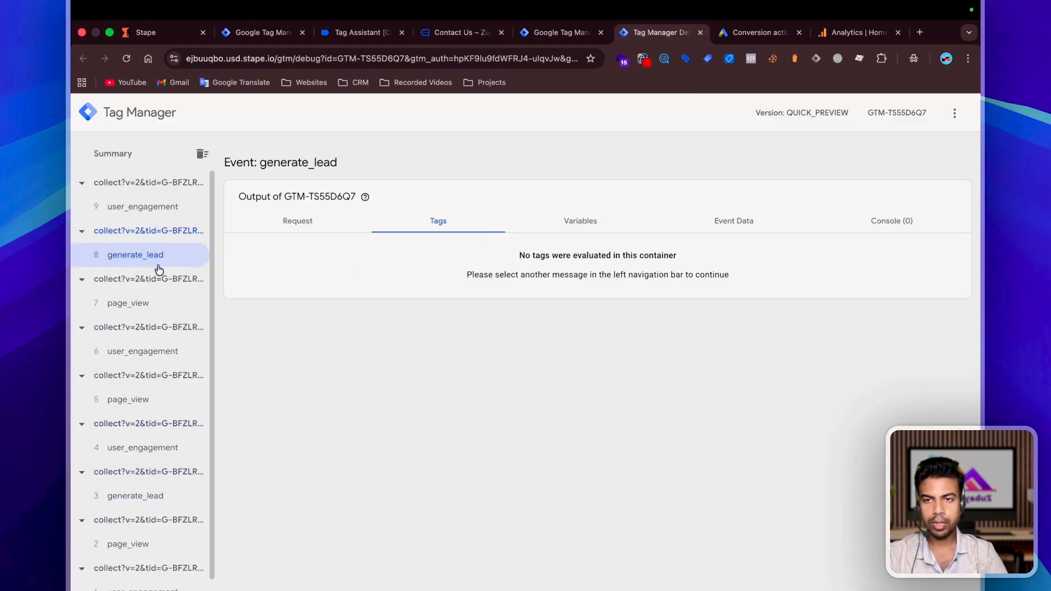
click(762, 222)
scroll(530, 441, down, 5)
scroll(525, 441, down, 4)
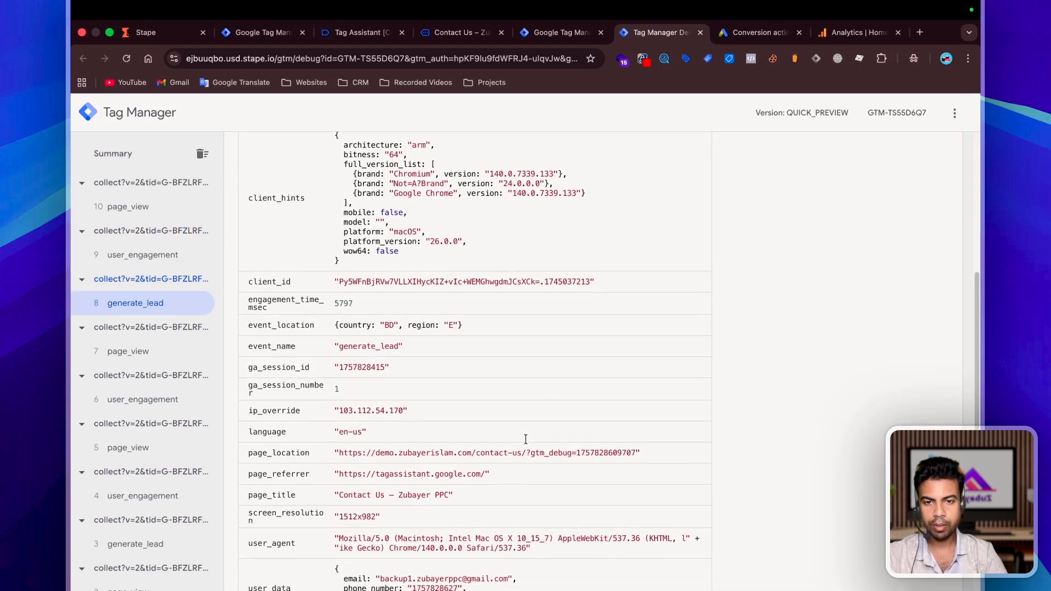
drag(264, 499, 291, 496)
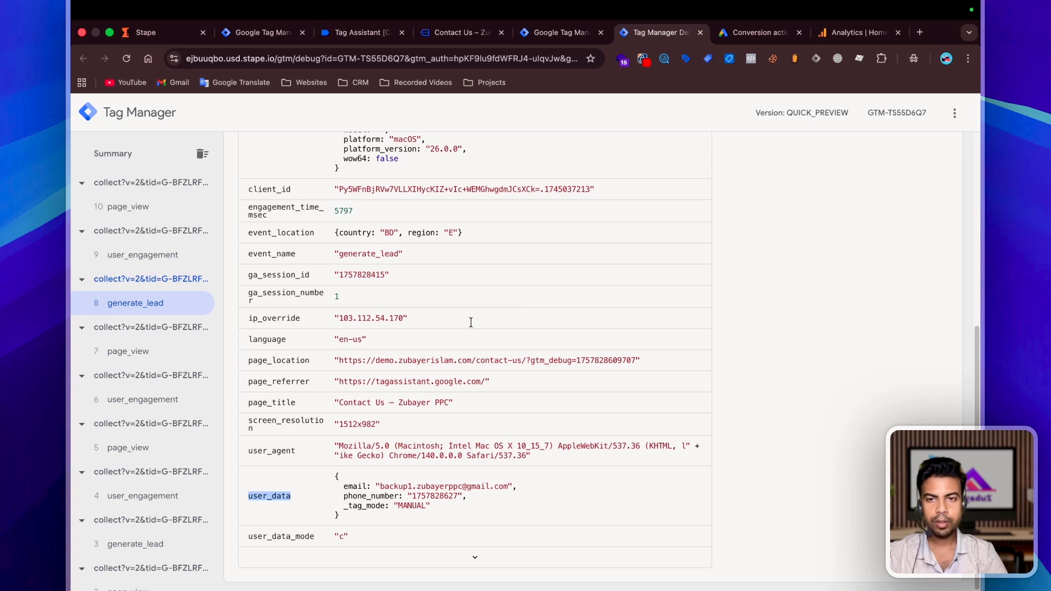
Switch to Google Ads and start a new conversion action with only website conversions selected, deselecting phone calls and offline, and continue.
click(547, 33)
click(127, 314)
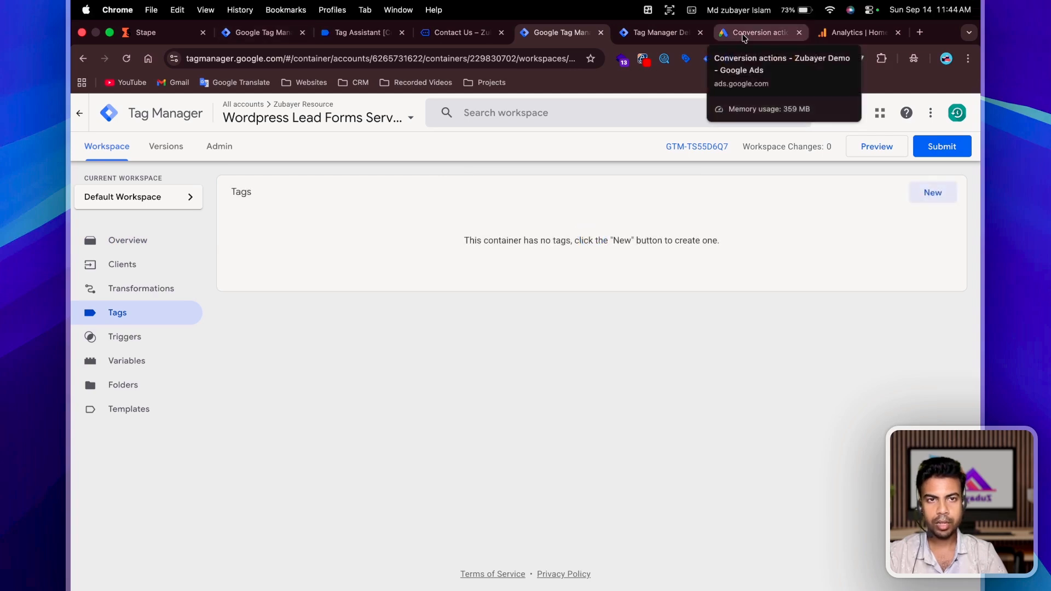
click(739, 33)
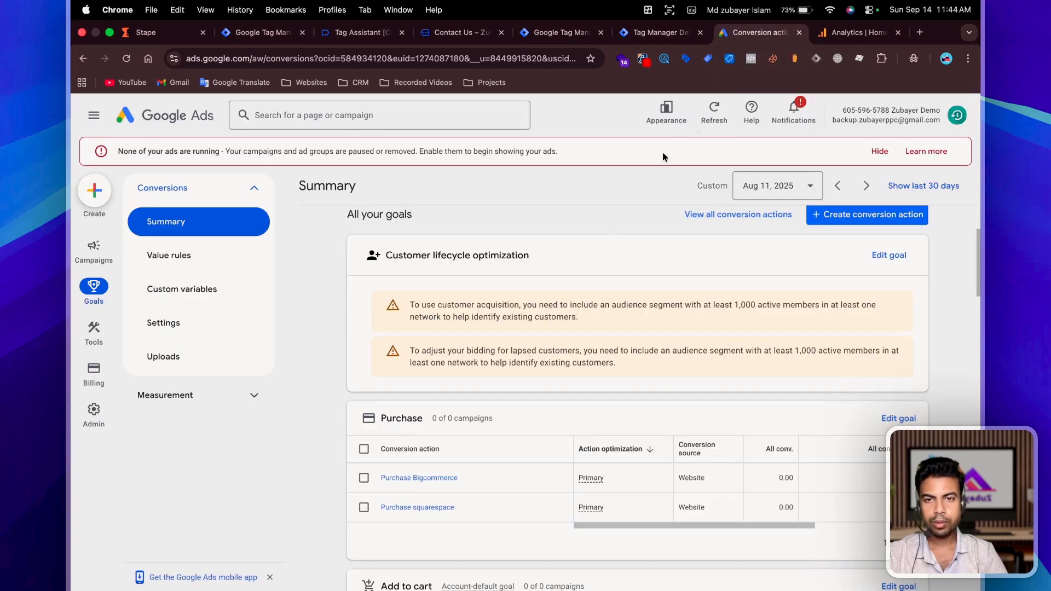
scroll(840, 375, up, 2)
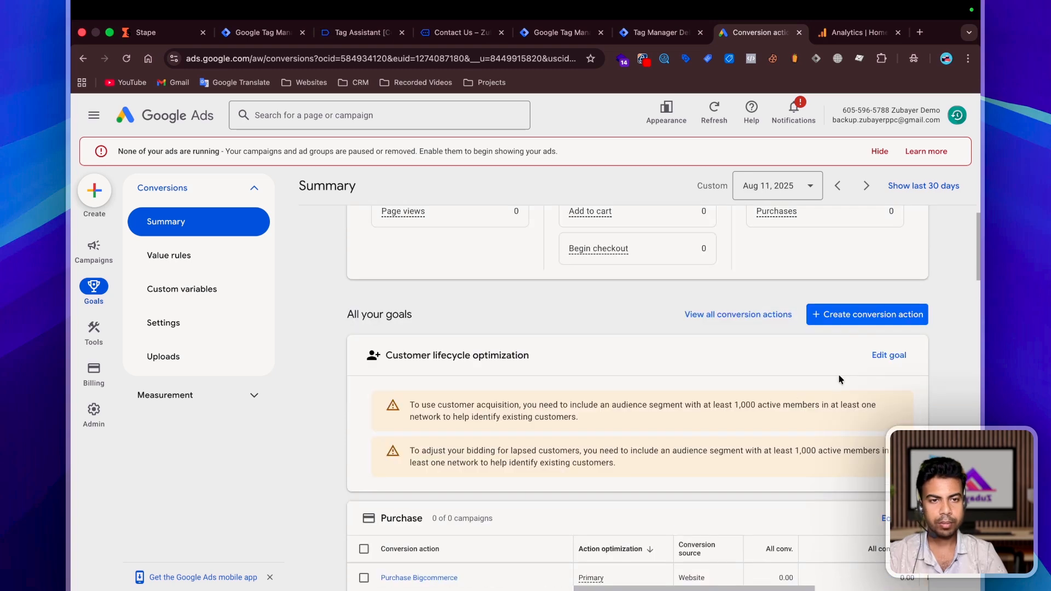
click(863, 323)
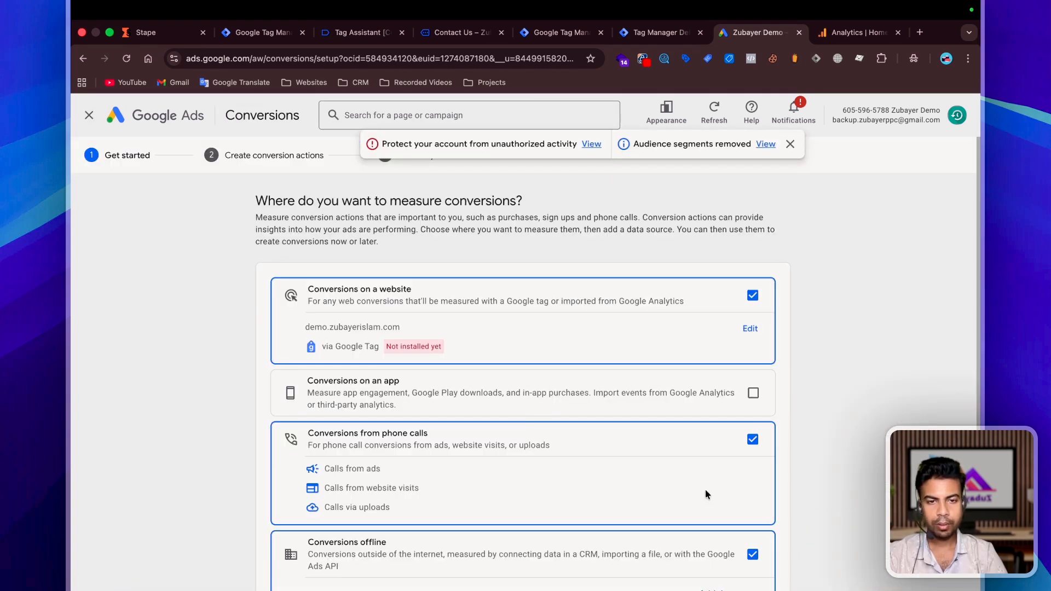
click(753, 437)
scroll(711, 465, down, 2)
click(752, 473)
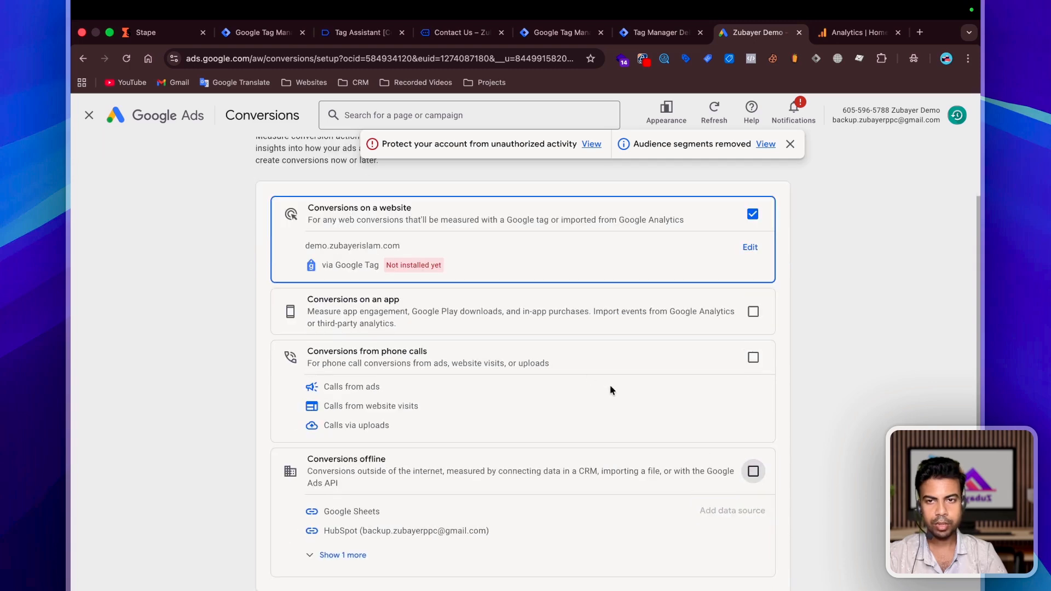
scroll(372, 411, down, 3)
click(346, 533)
Choose the Submit lead form category and add a conversion action for demo.zubayerislam.com, set up manually using code.
scroll(493, 466, down, 5)
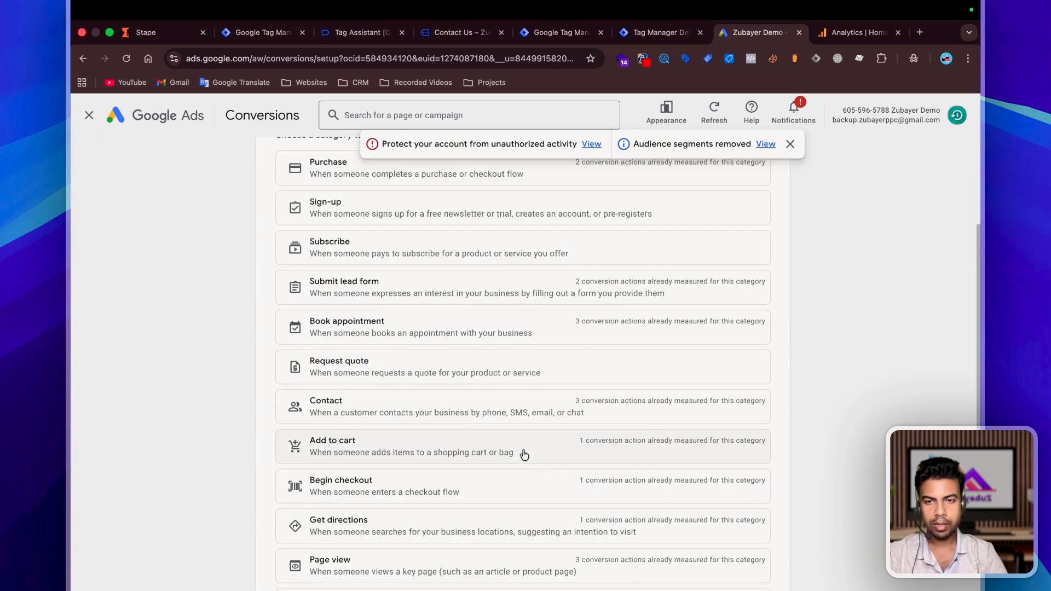
click(389, 289)
click(511, 326)
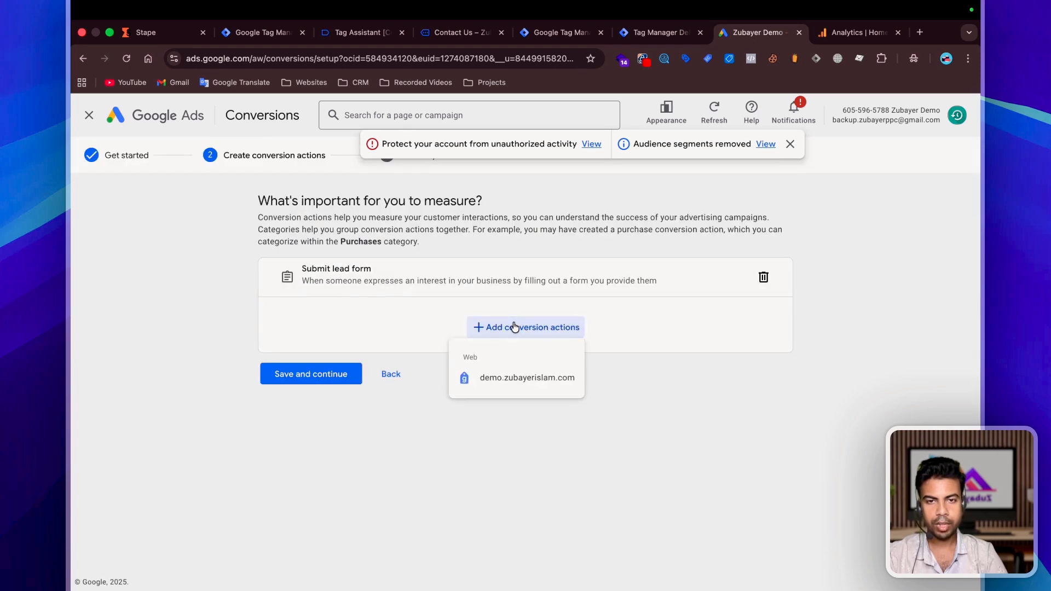
click(490, 388)
click(422, 228)
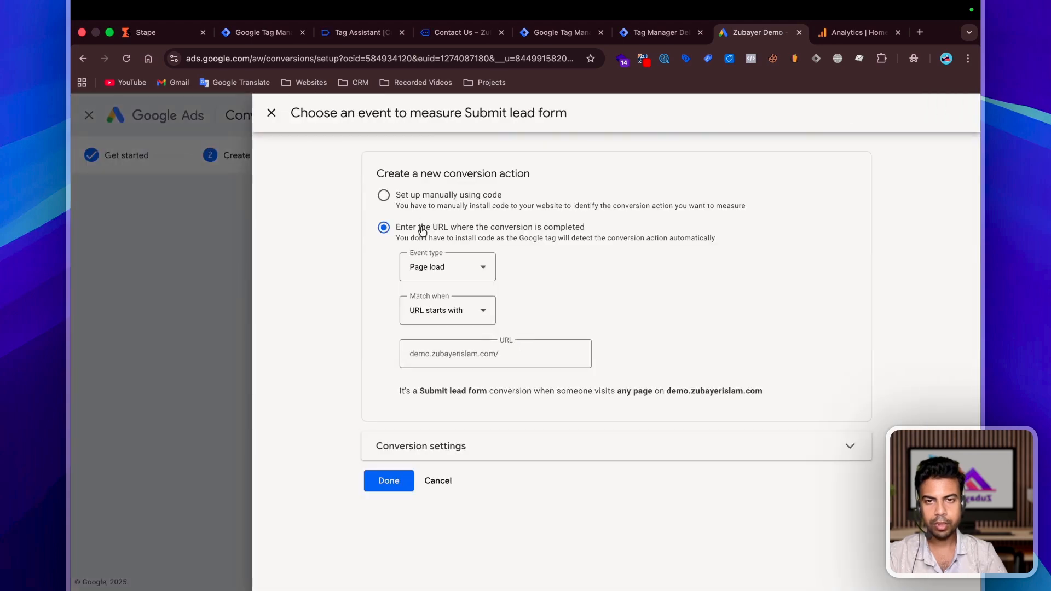
click(426, 195)
Name the conversion Wp Form Submission (SGTM) in the conversion settings, finish its setup, and save and continue.
click(438, 295)
scroll(547, 405, down, 5)
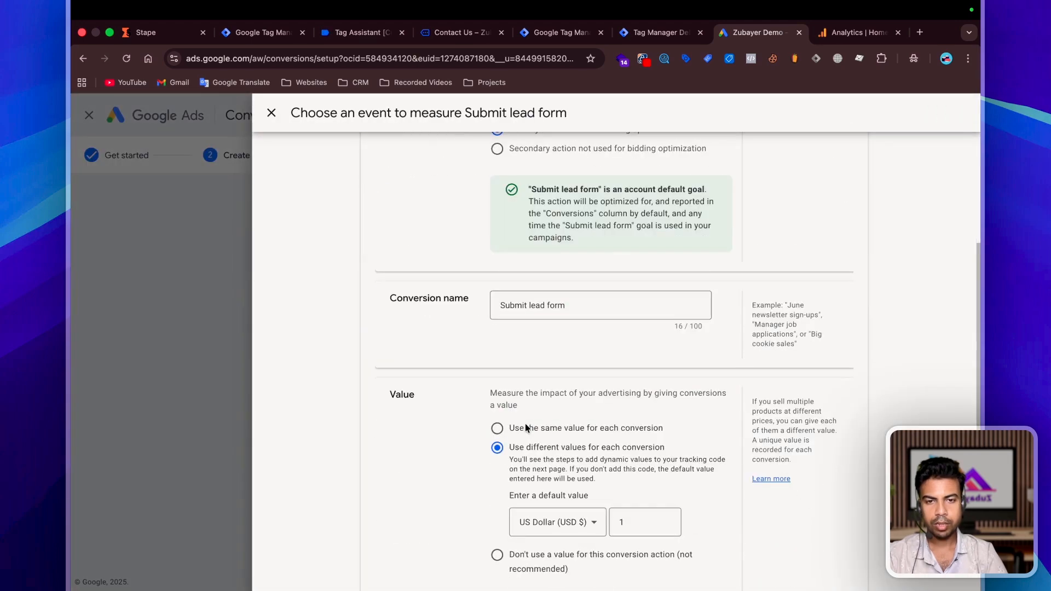
triple_click(586, 318)
text(Wp Fo)
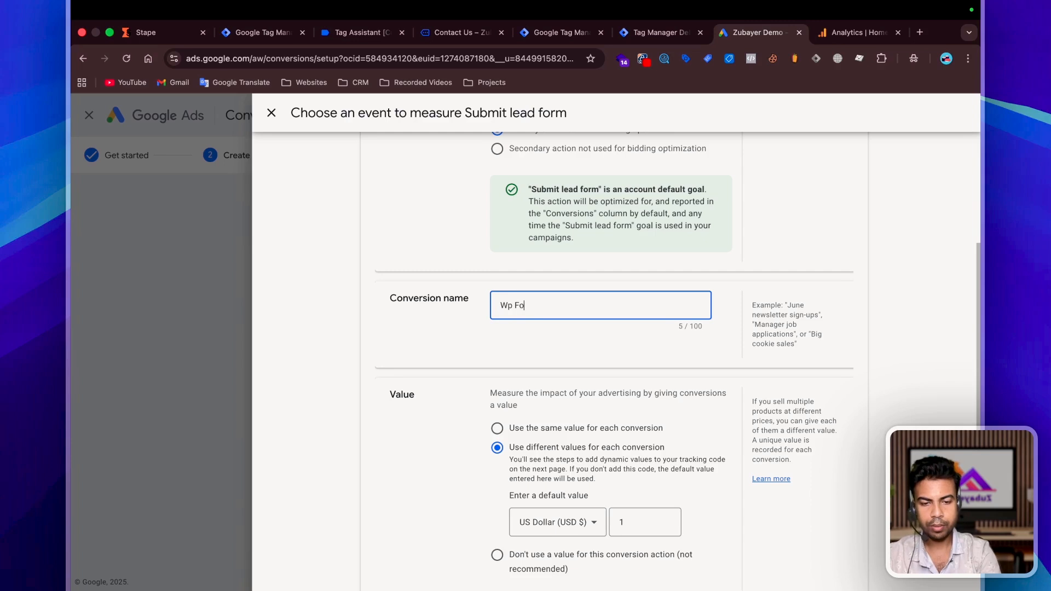
text(rm Submission (SGTM)
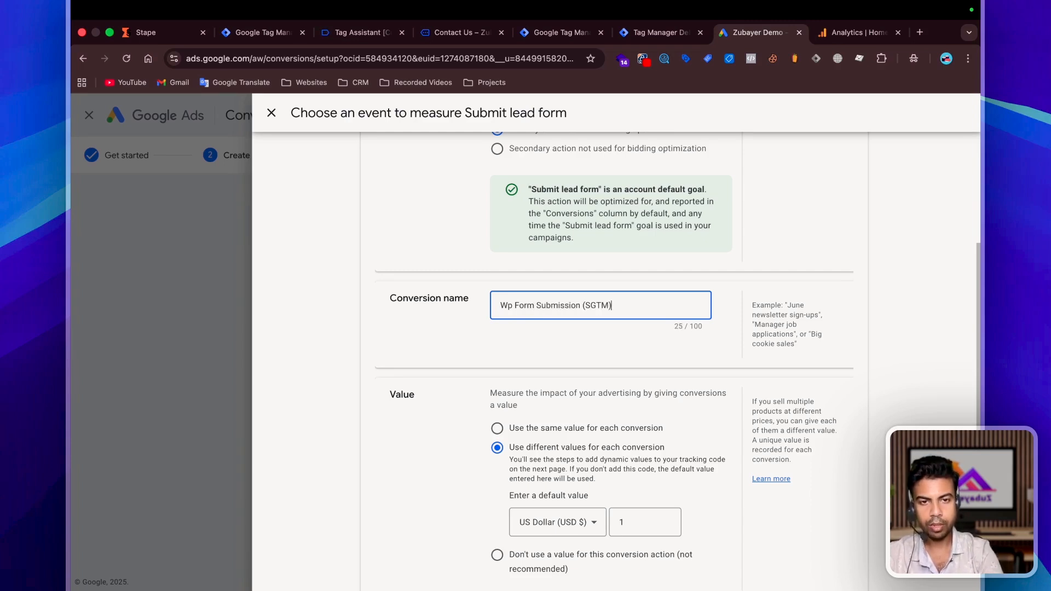
scroll(558, 523, down, 10)
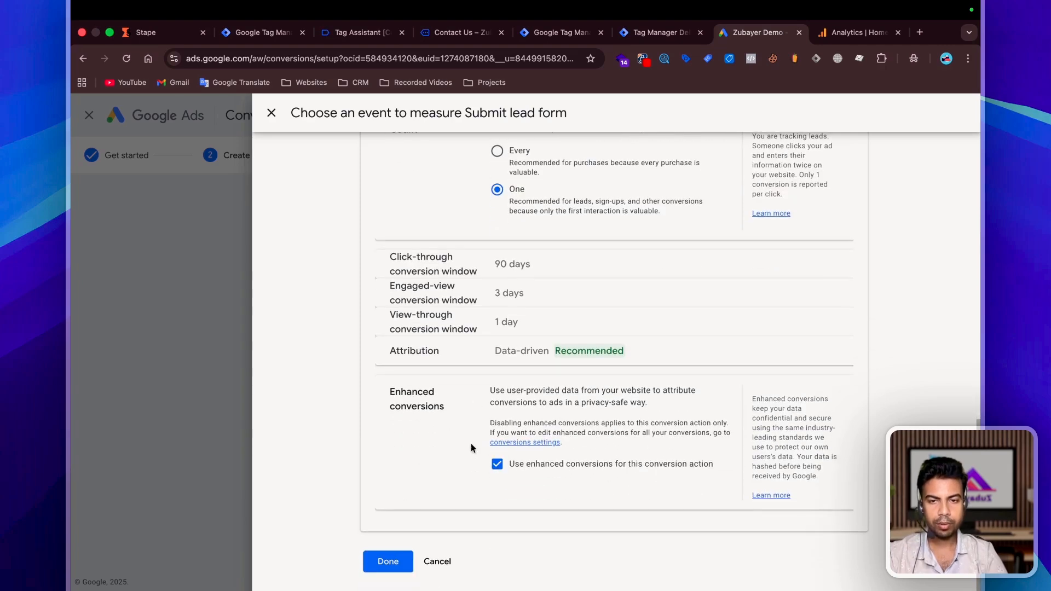
click(388, 561)
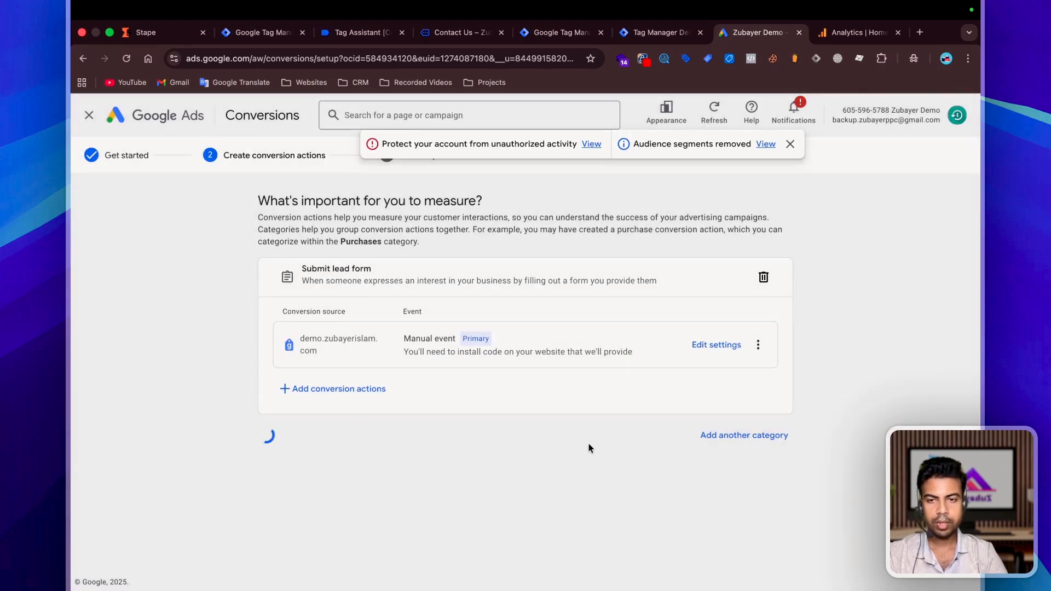
Select the conversion label of Wp Form Submission (SGTM) in the Tag Manager setup details and copy the conversion ID.
scroll(574, 416, down, 5)
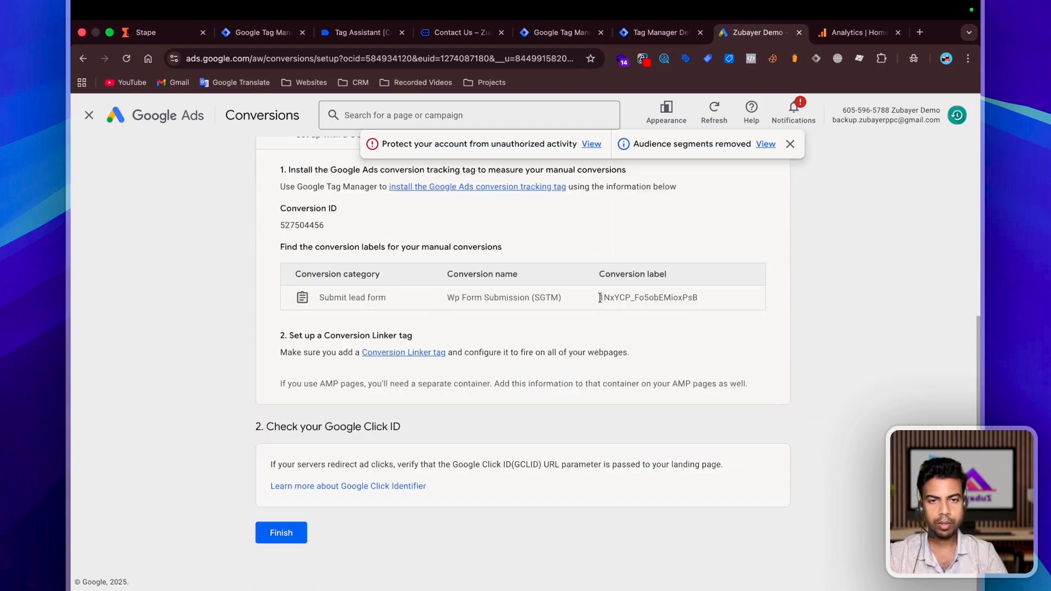
drag(600, 297, 713, 296)
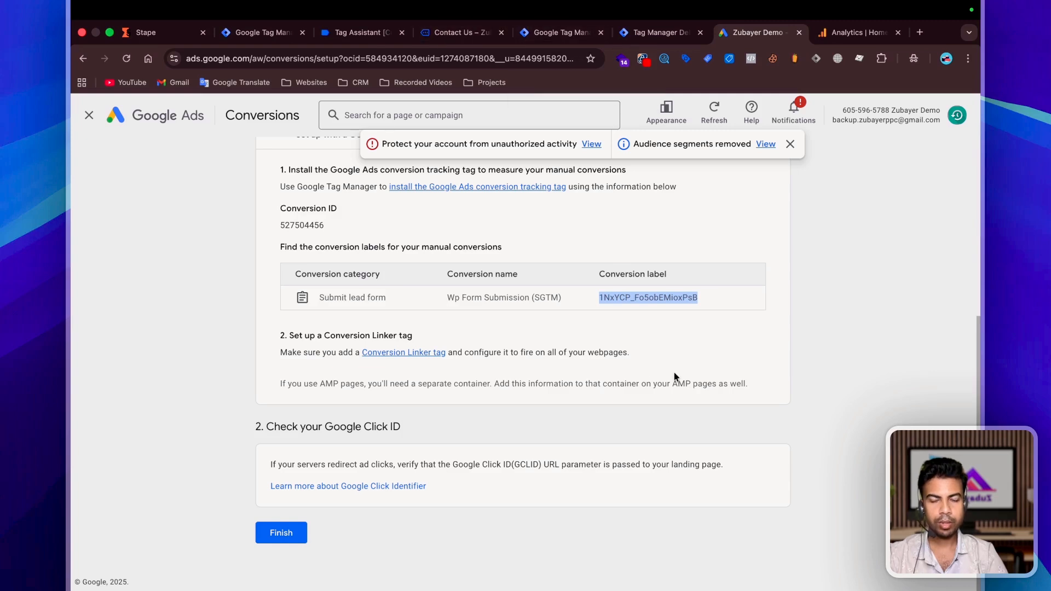
click(305, 223)
double_click(304, 223)
key(super+c)
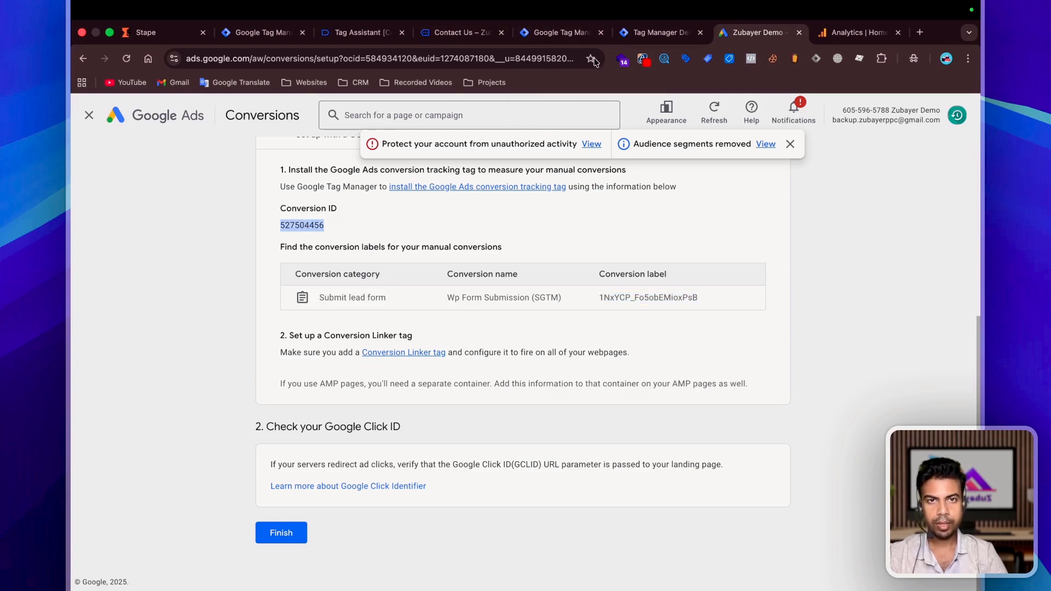
Switch to the server container in Tag Manager and create a user-defined variable named Google Ads Conversion Id.
click(548, 33)
click(116, 368)
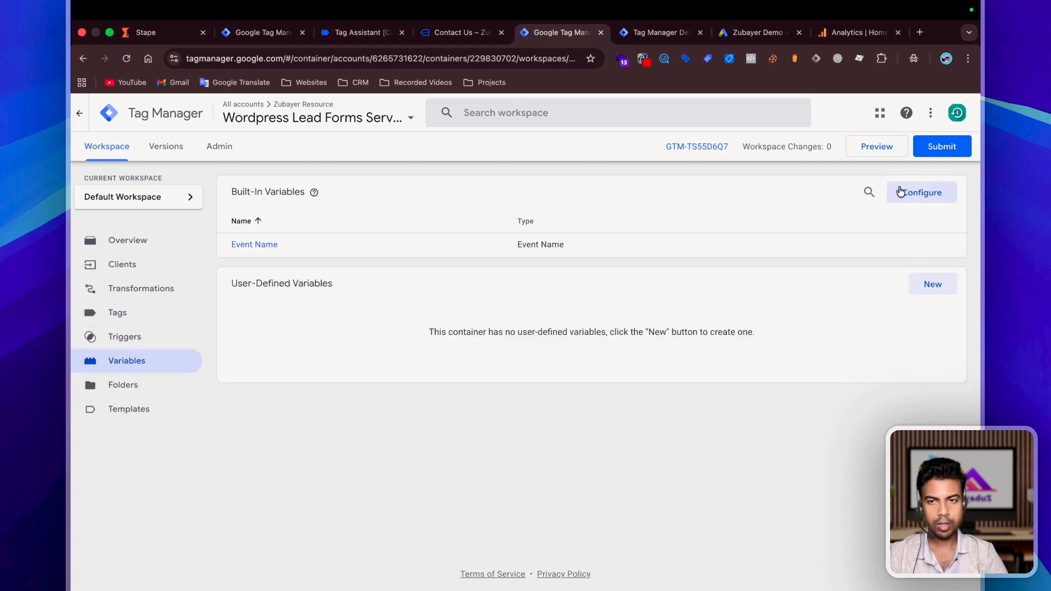
click(932, 284)
click(336, 113)
text(Google )
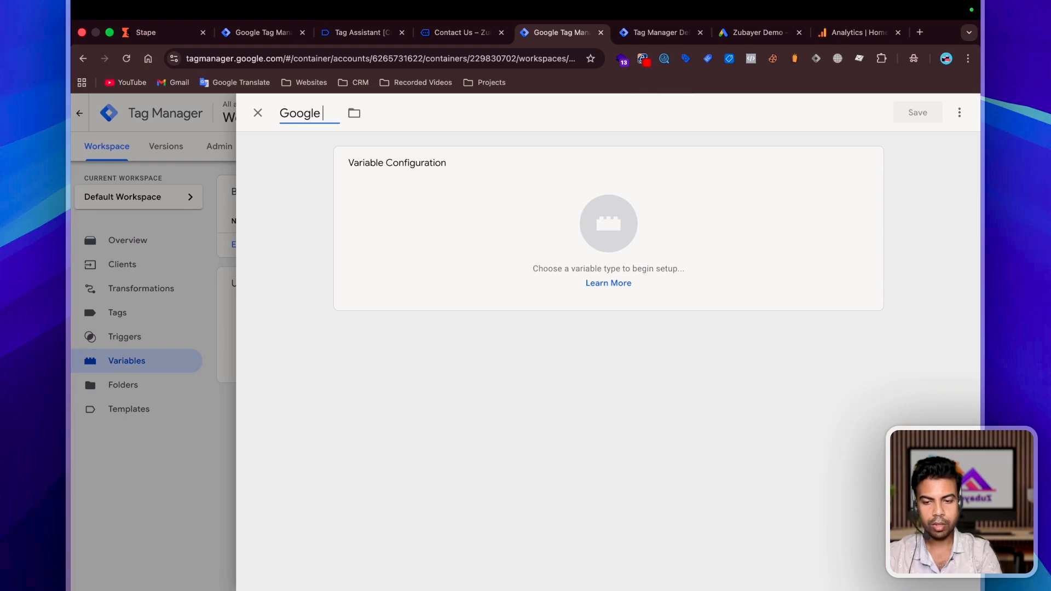
text(Ads Conversion lud)
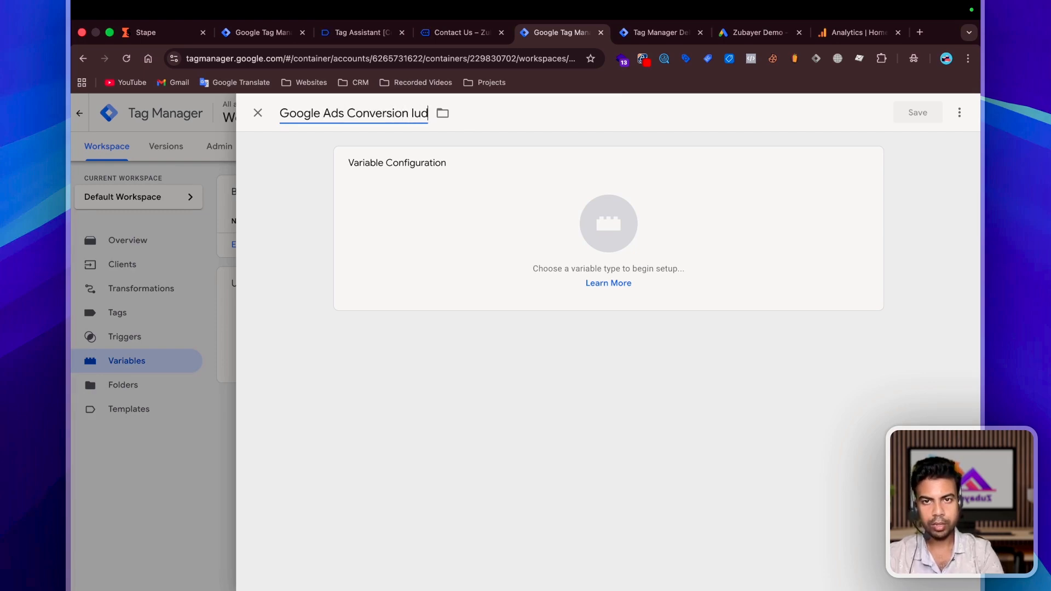
key(BackSpace)
key(BackSpace)
text(d)
Make the variable a Constant with the copied Google Ads conversion ID as its value, and save it.
click(608, 224)
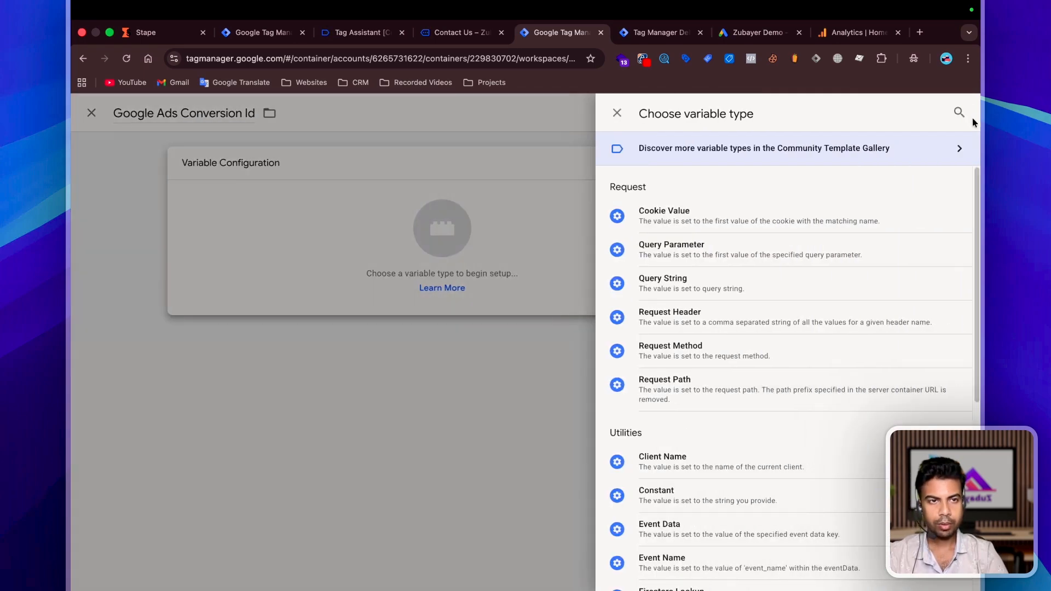
click(960, 113)
text(con)
click(659, 291)
click(449, 285)
key(super+v)
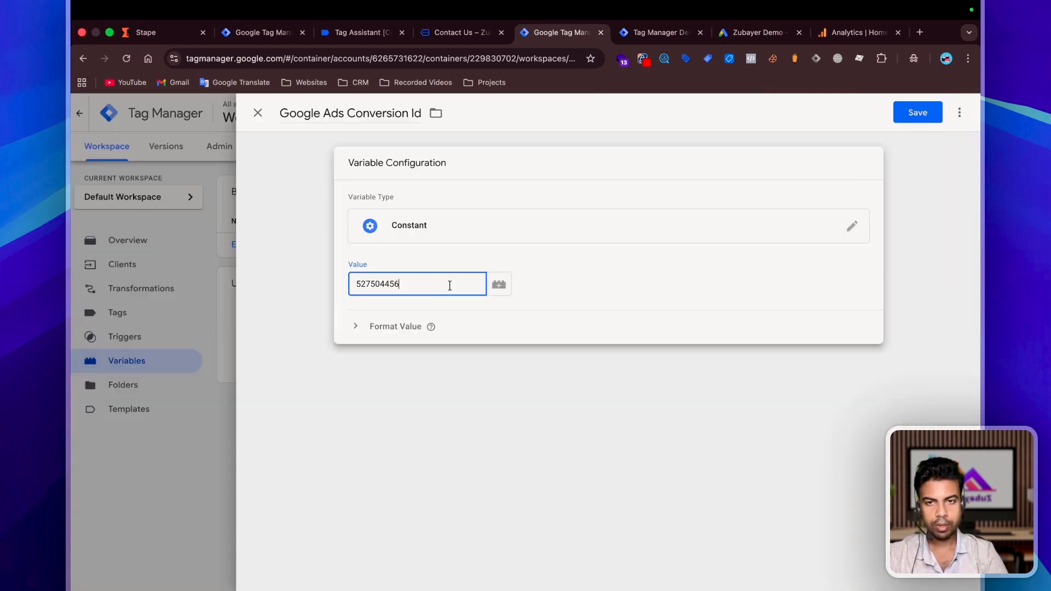
click(910, 120)
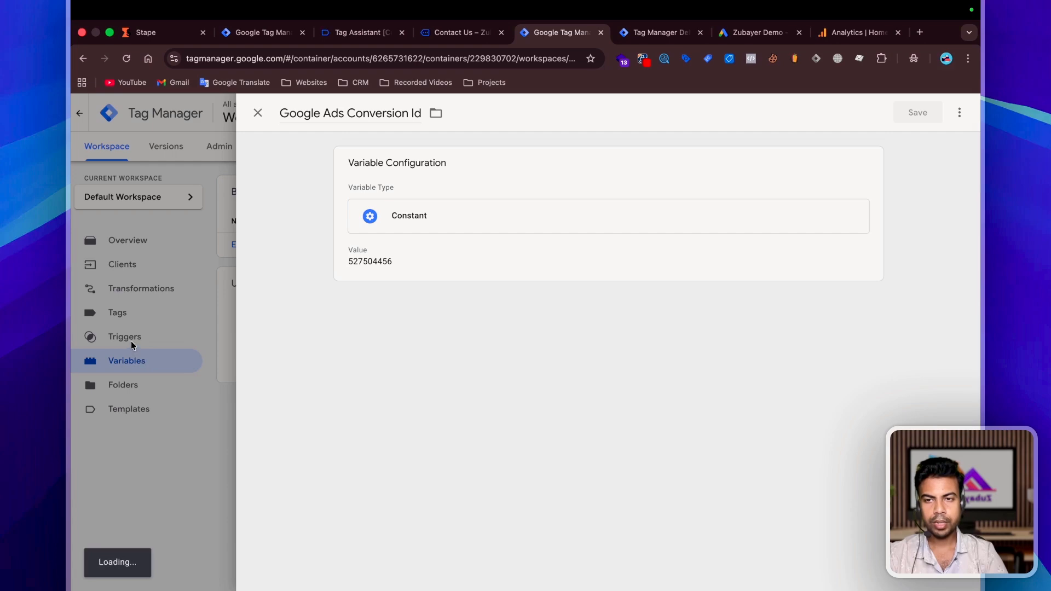
Copy the event name generate_lead from the event data in the server preview and return to the server container.
click(639, 33)
scroll(377, 245, up, 6)
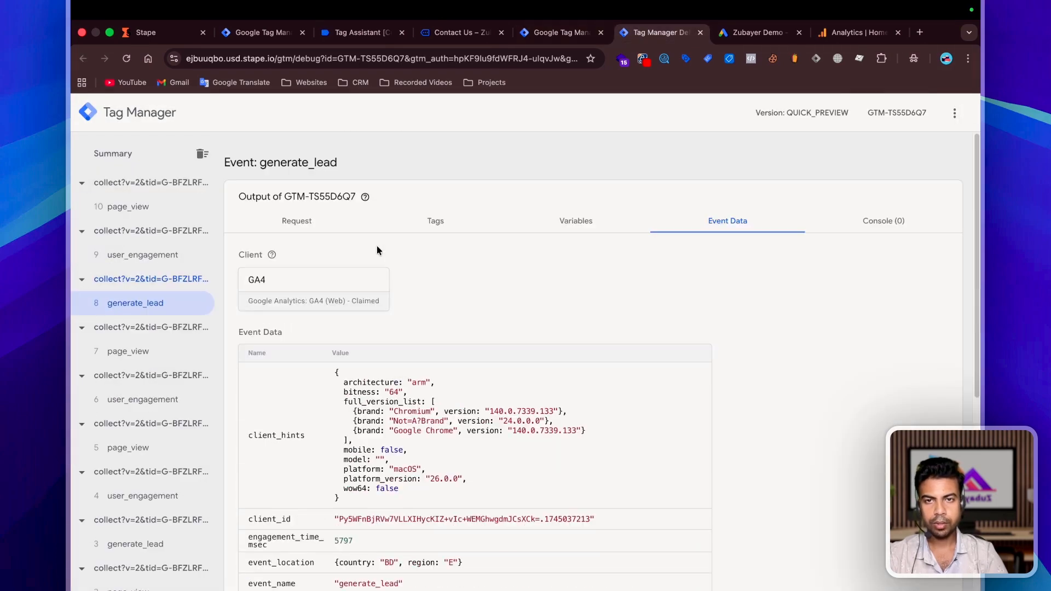
scroll(406, 384, down, 6)
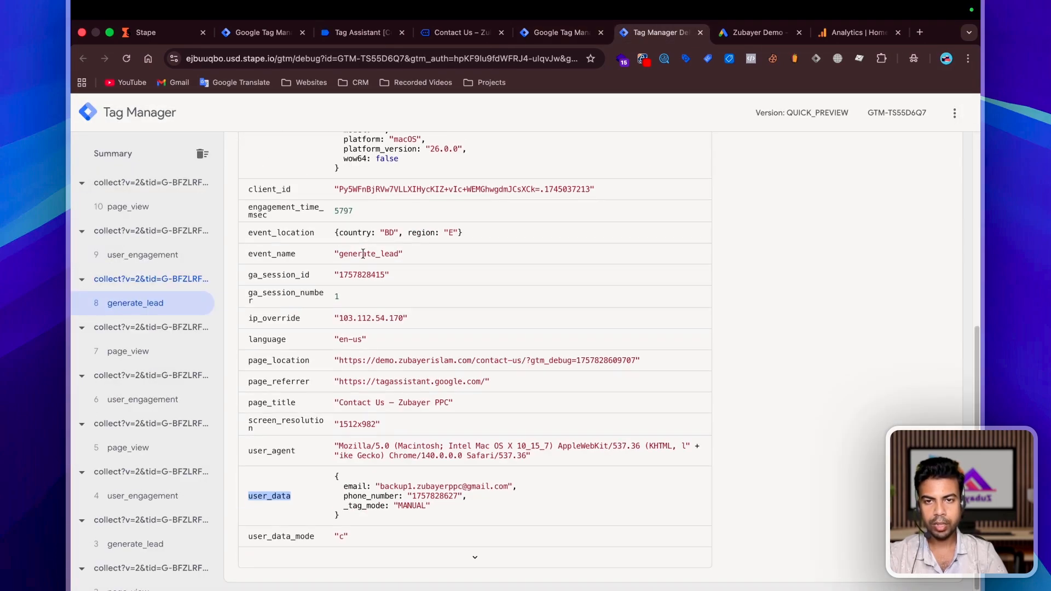
double_click(352, 253)
key(super+c)
click(361, 32)
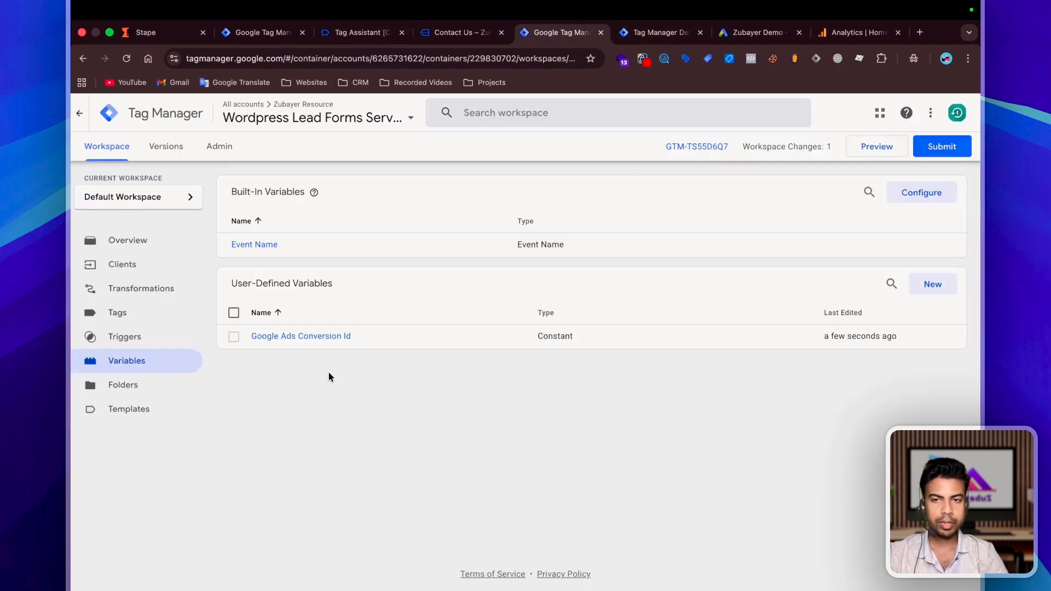
Create a Custom Event trigger in the server container with generate_lead as its event name.
click(652, 34)
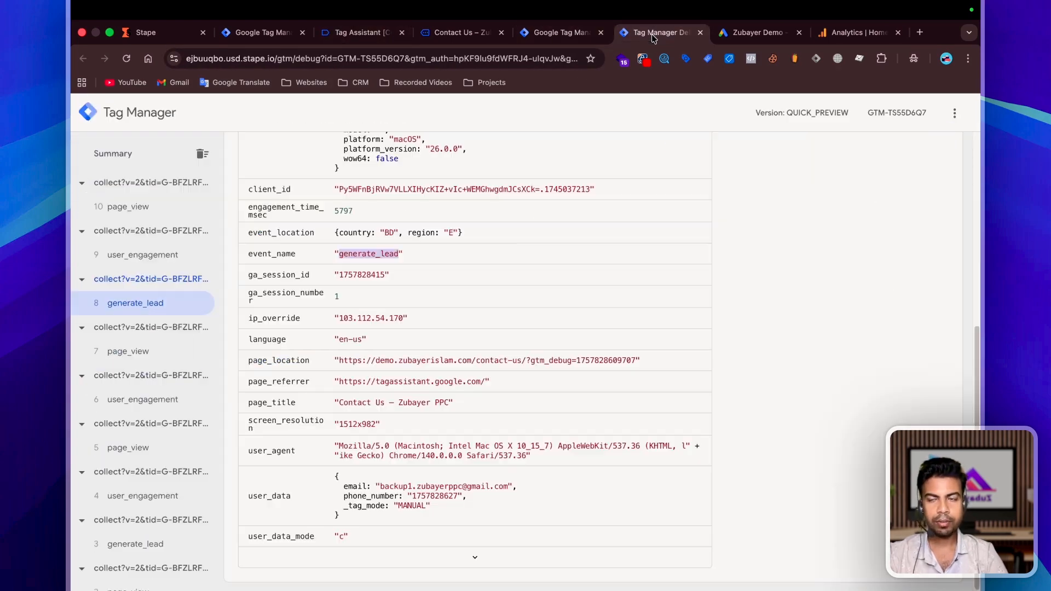
click(578, 43)
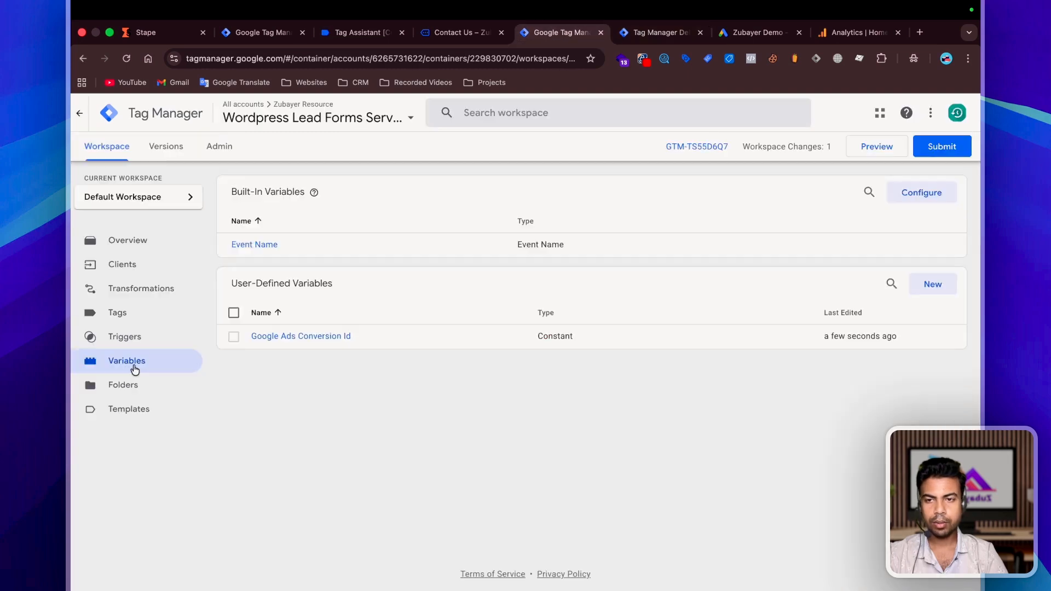
click(130, 339)
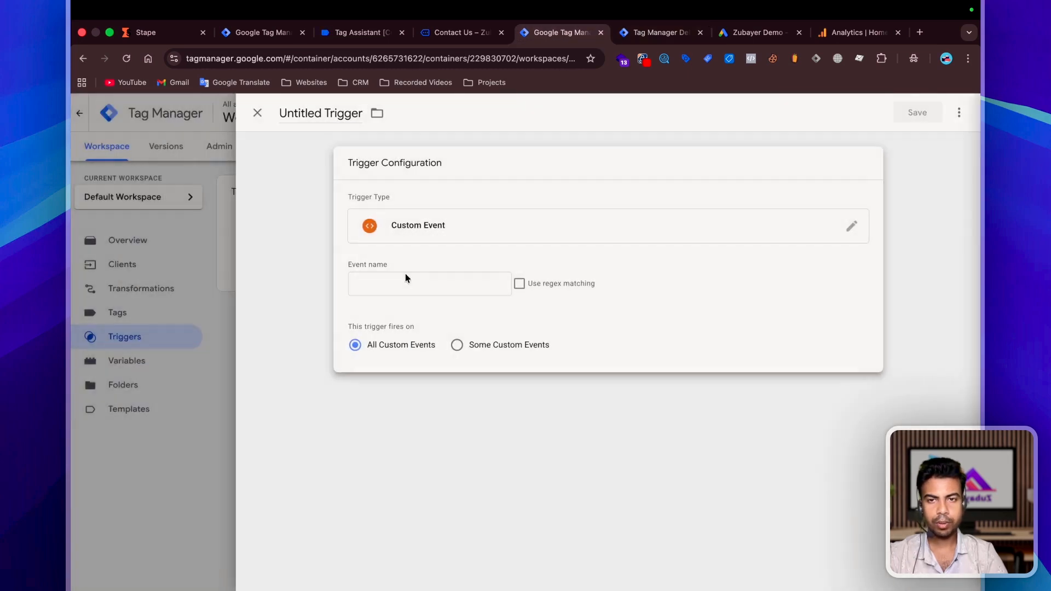
click(401, 282)
key(super+v)
Name the trigger Wp Form Submission and save it.
click(316, 112)
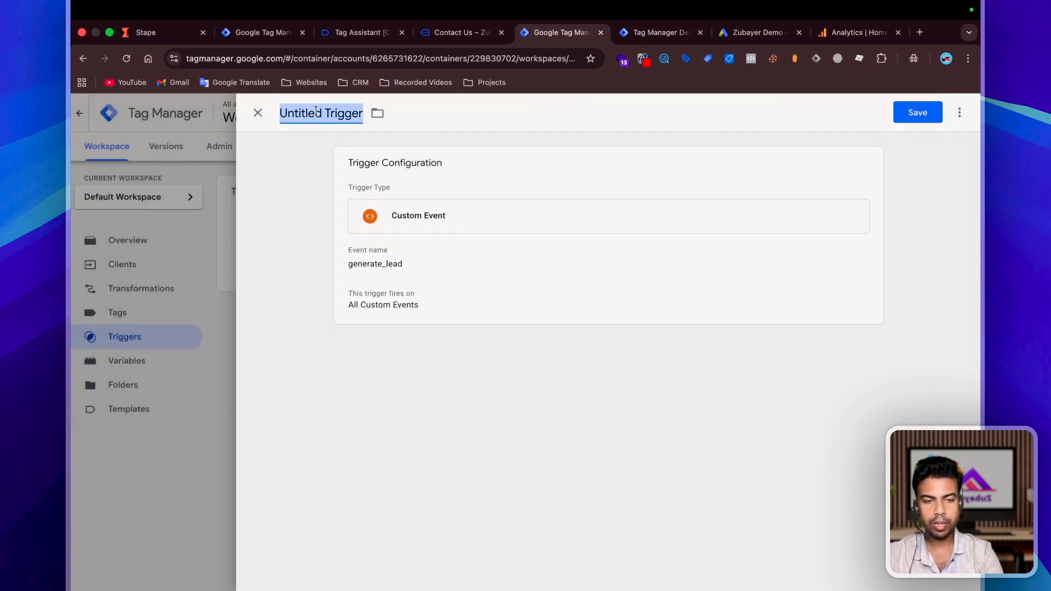
text(Wp F)
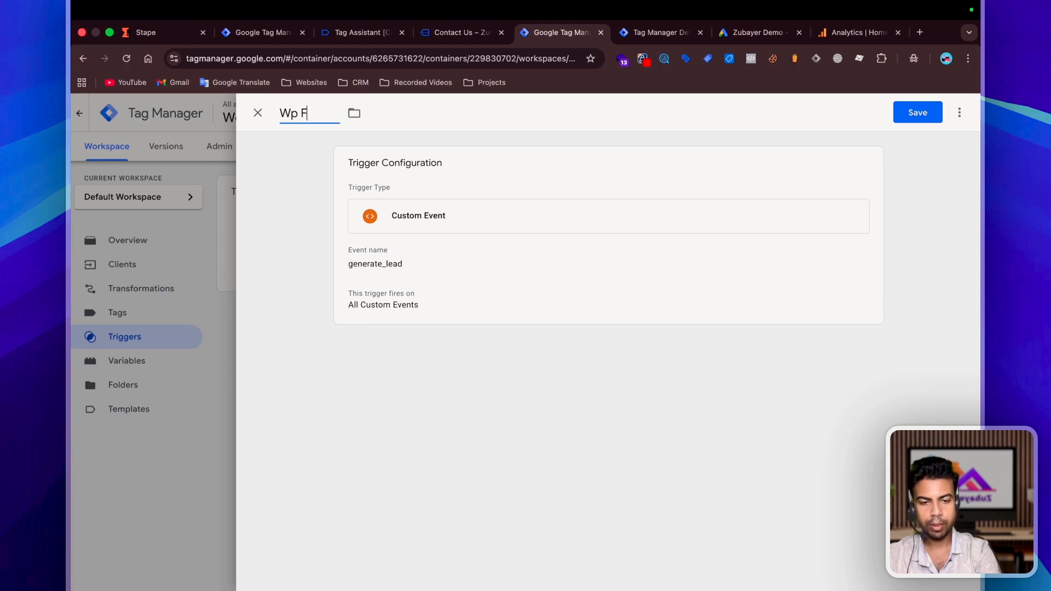
text(orm Sun,ission)
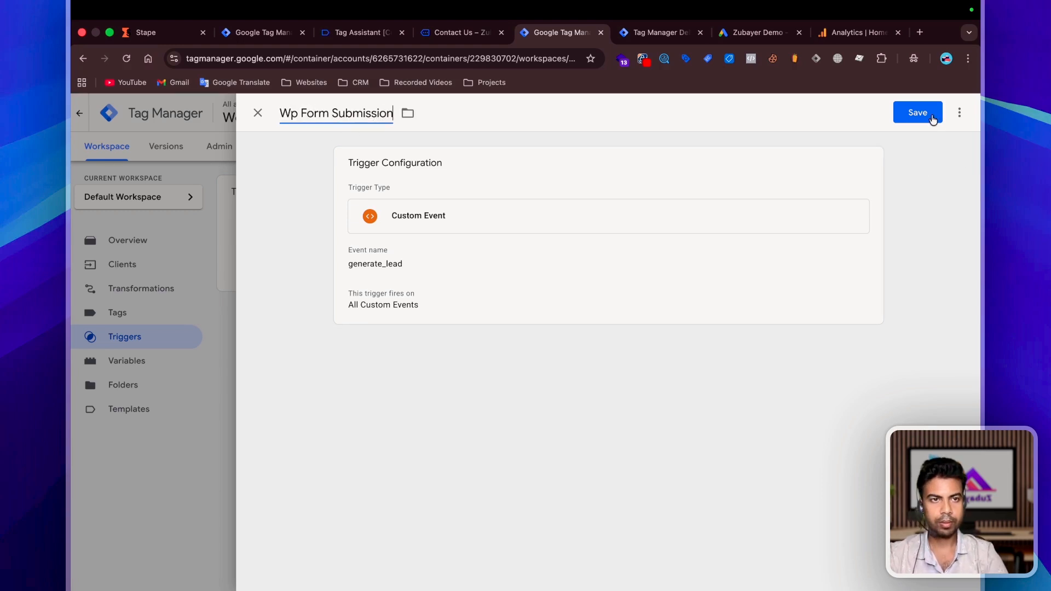
click(925, 113)
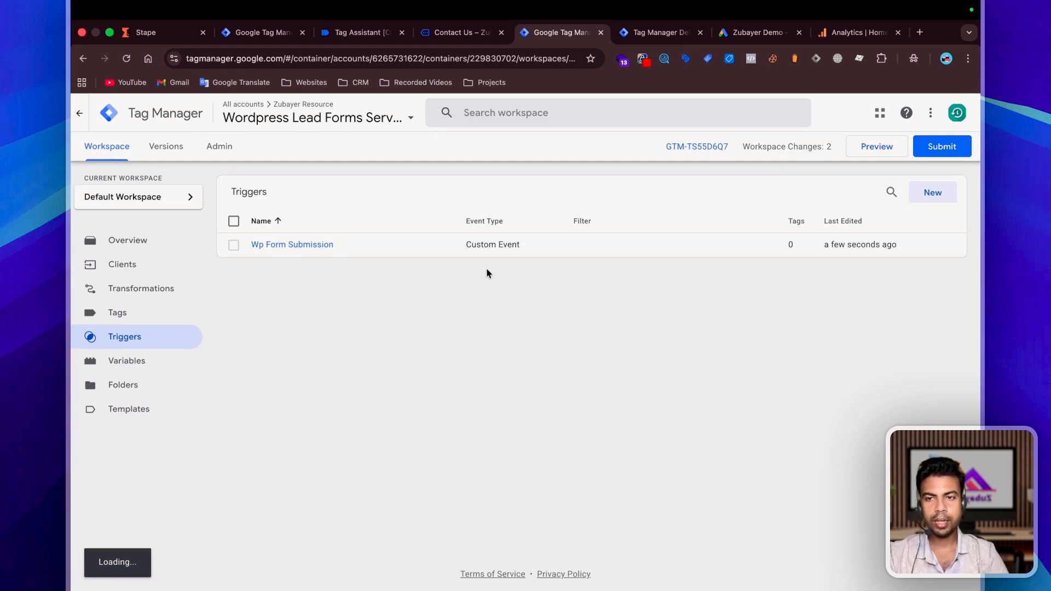
Create a tag named Google Ads Conversion Linker with the Conversion Linker tag type.
click(933, 193)
text(Goo)
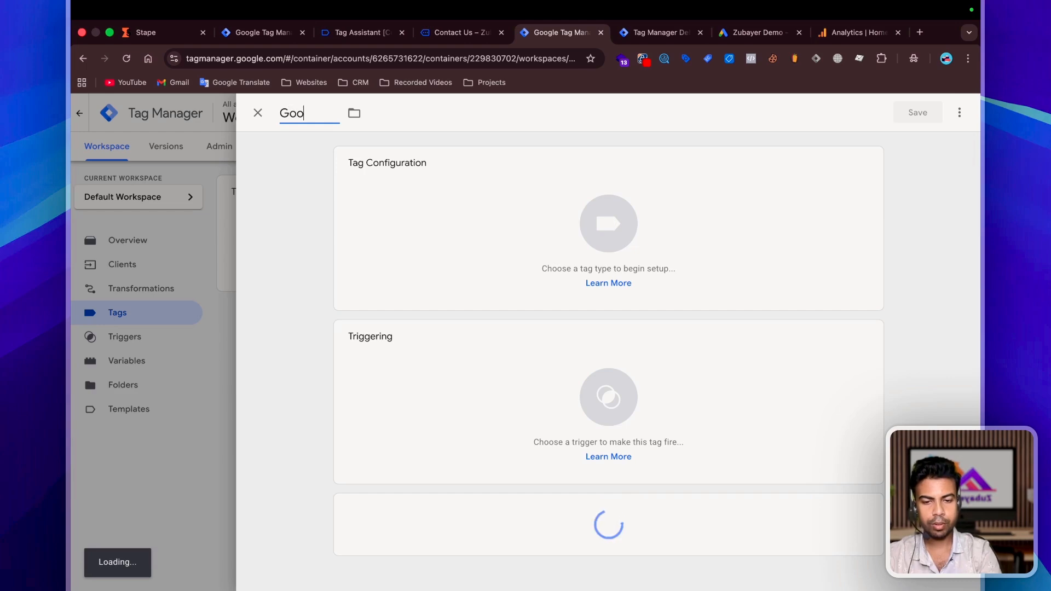
text(gle Ads Conversion Linker)
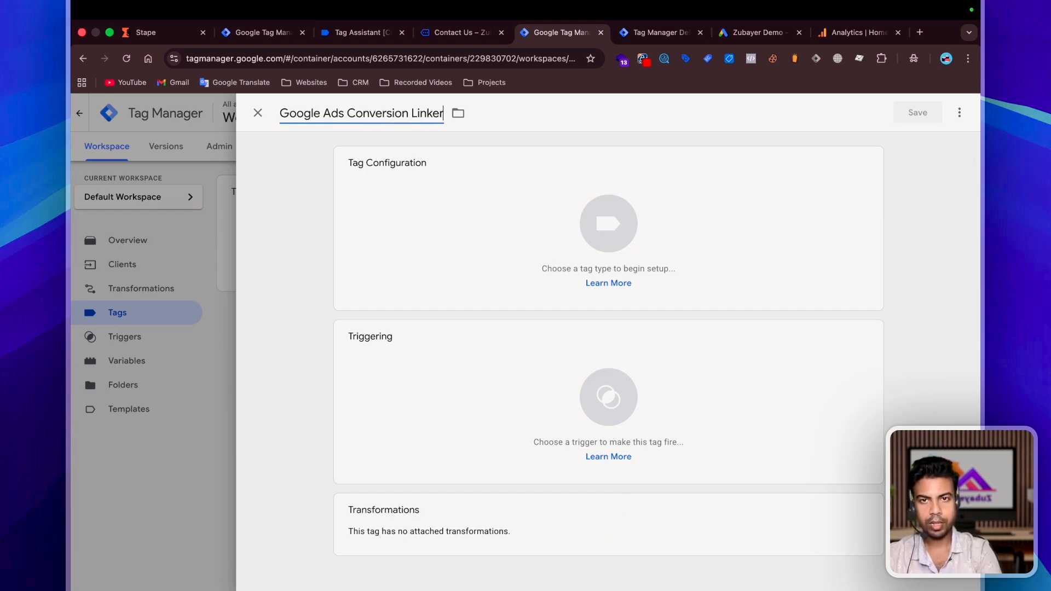
click(413, 284)
click(676, 332)
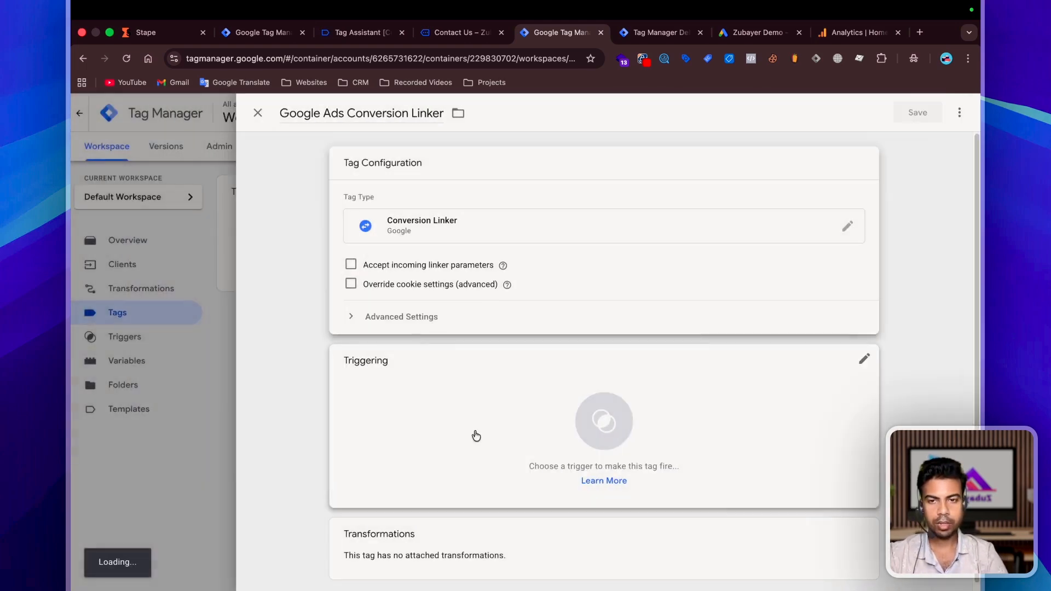
Set the Conversion Linker tag to fire on All Pages and save it.
click(474, 437)
click(323, 167)
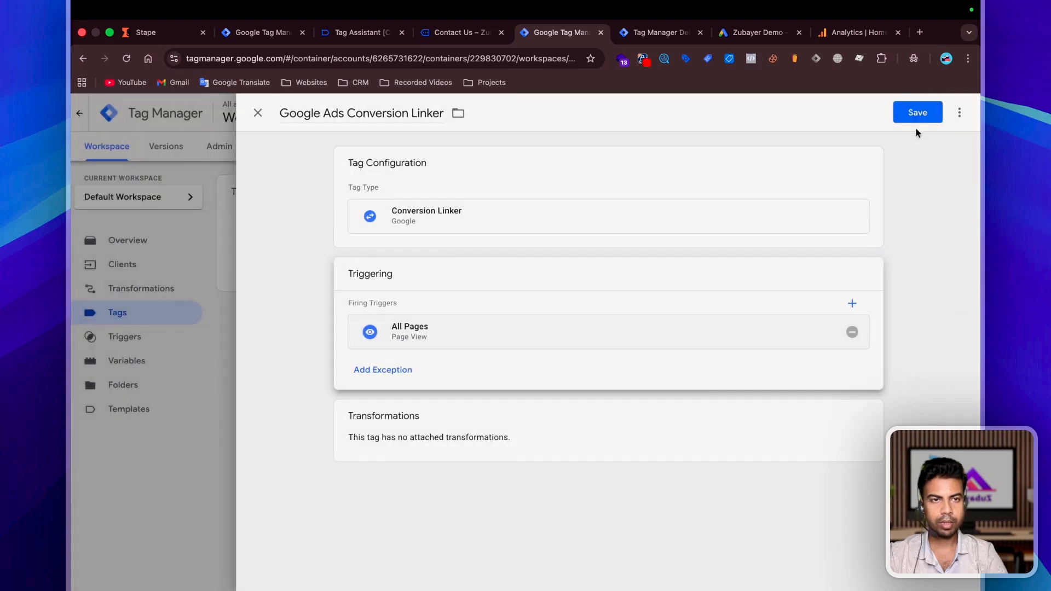
click(916, 113)
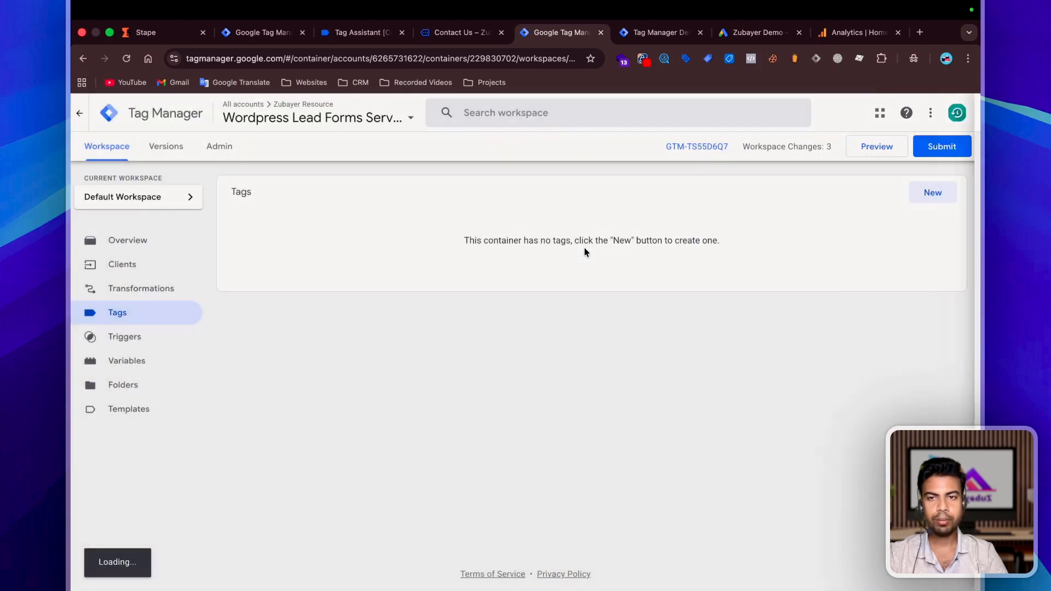
Create a Google Ads Conversion Tracking tag with the variable {{Google Ads Conversion Id}} as its conversion ID.
click(935, 194)
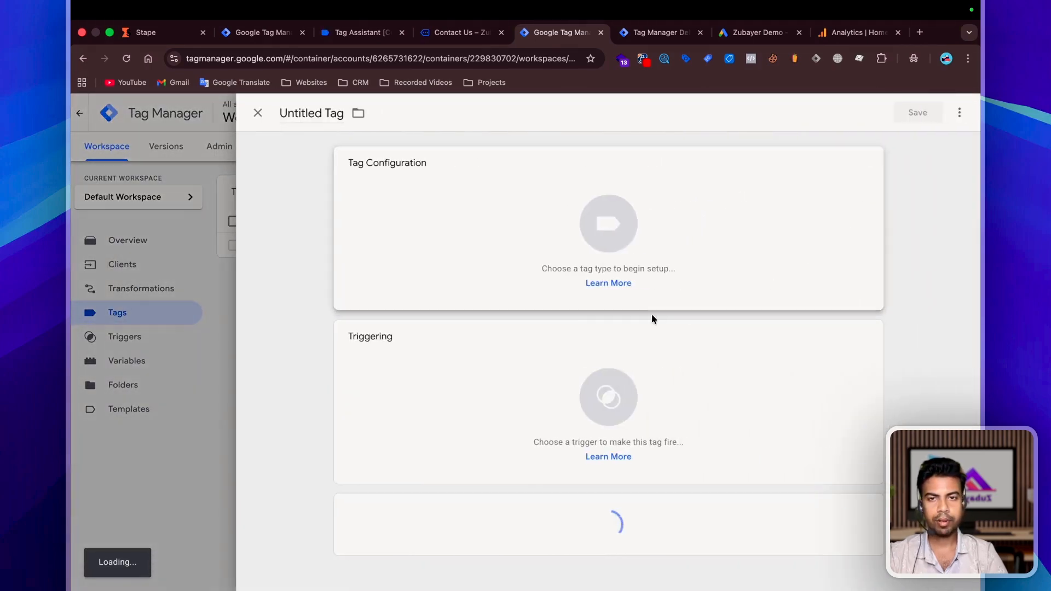
click(450, 234)
click(704, 248)
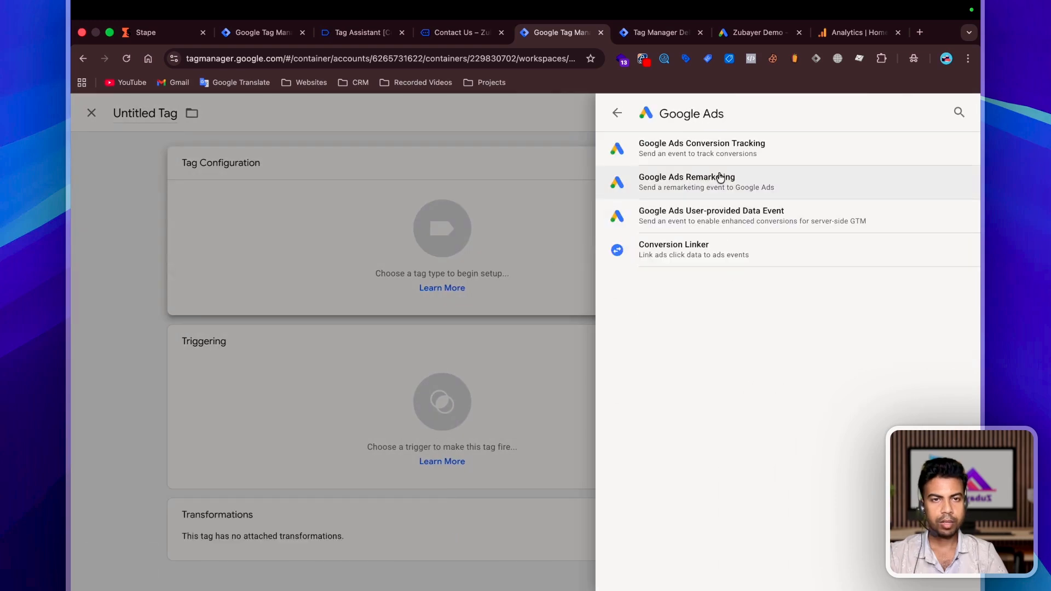
click(717, 153)
click(380, 271)
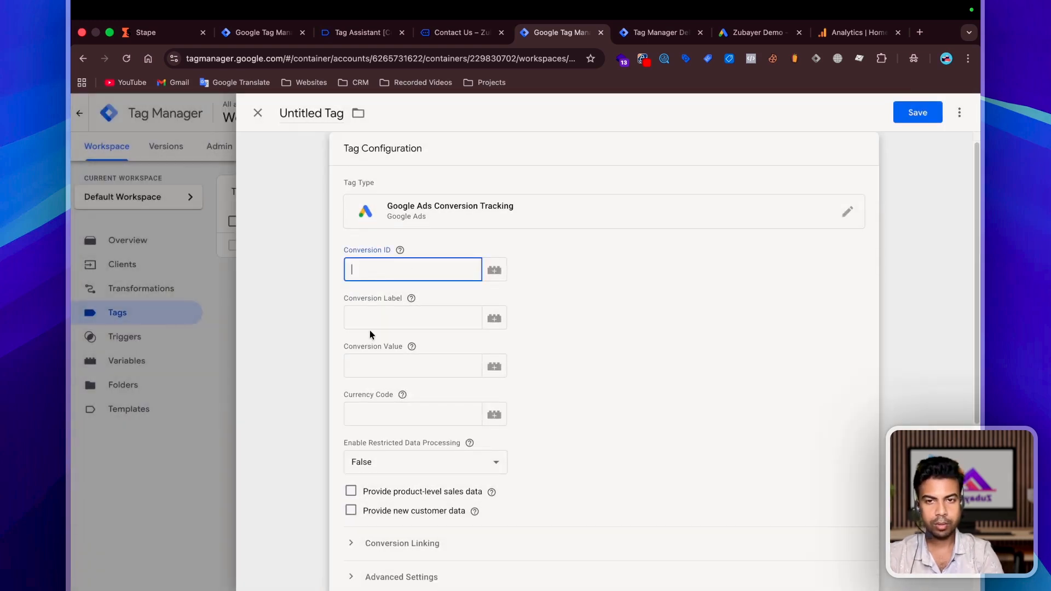
text({{goo)
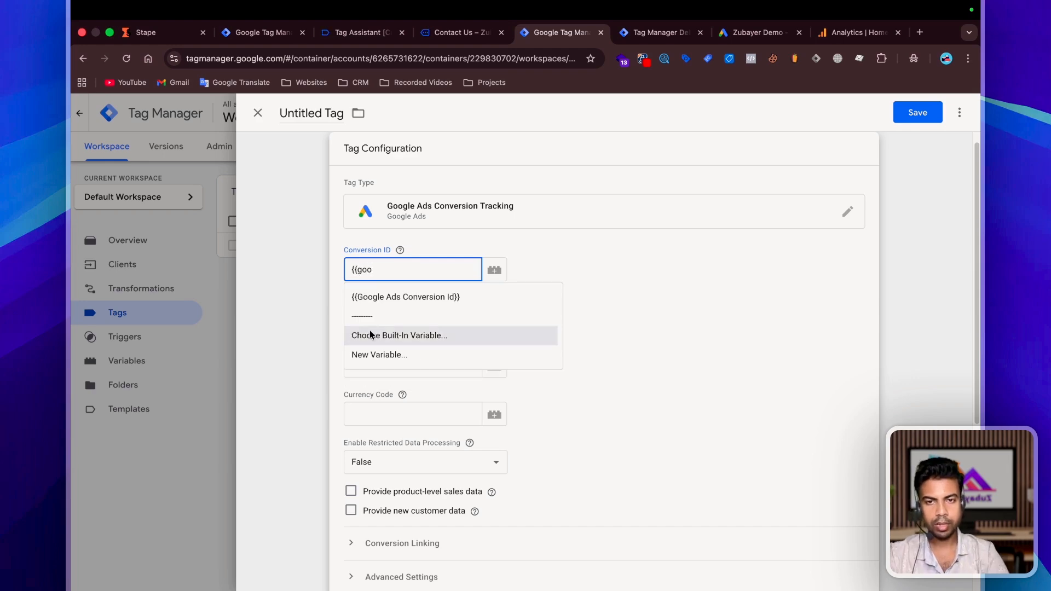
click(387, 298)
Assign Wp Form Submission as the firing trigger of the Google Ads Conversion Tracking tag.
scroll(398, 492, down, 5)
click(393, 425)
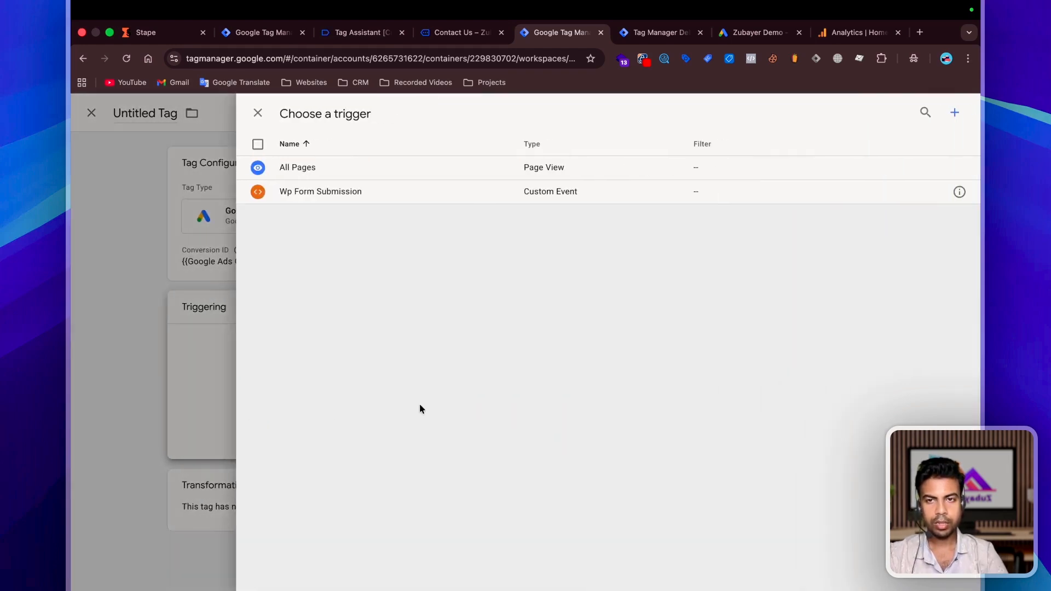
click(331, 192)
Copy the conversion label of Wp Form Submission (SGTM) from Google Ads into the conversion tracking tag's Conversion Label.
click(758, 32)
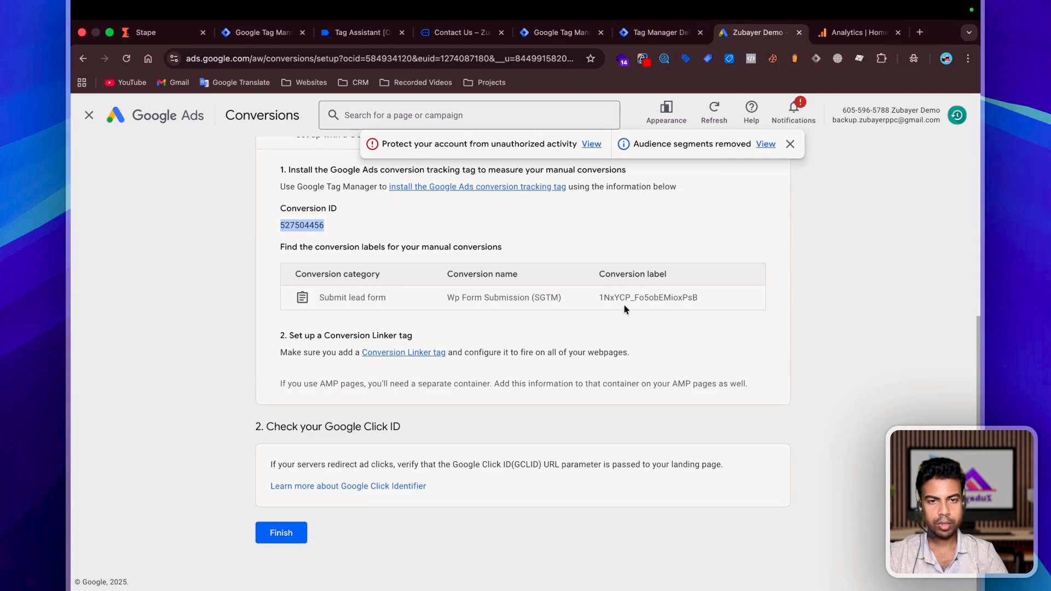
drag(600, 295, 721, 296)
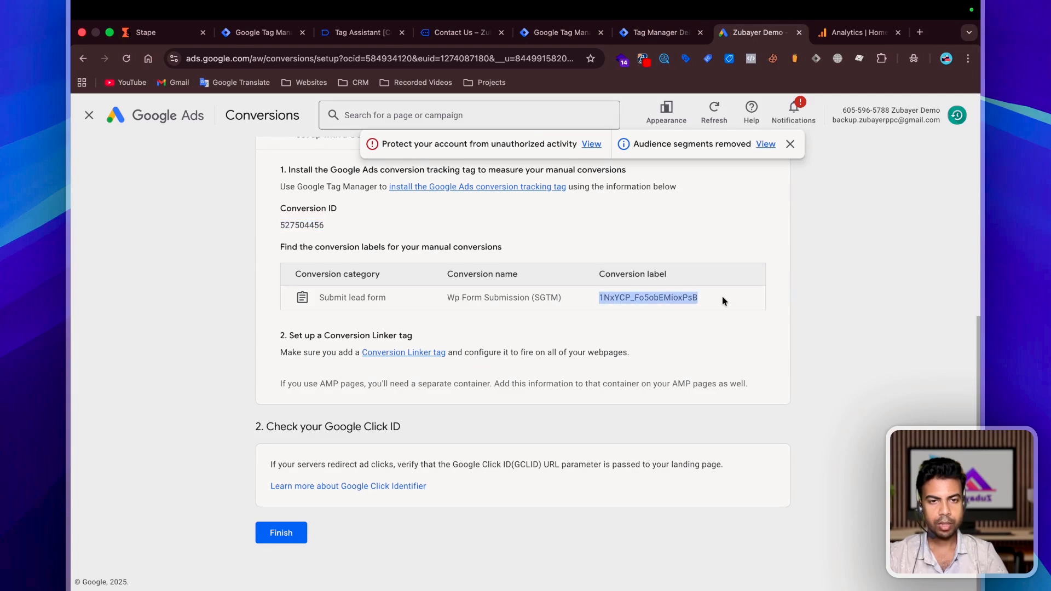
click(549, 25)
click(389, 298)
click(373, 344)
text(1NxYCP_Fo5obEMioxPsB)
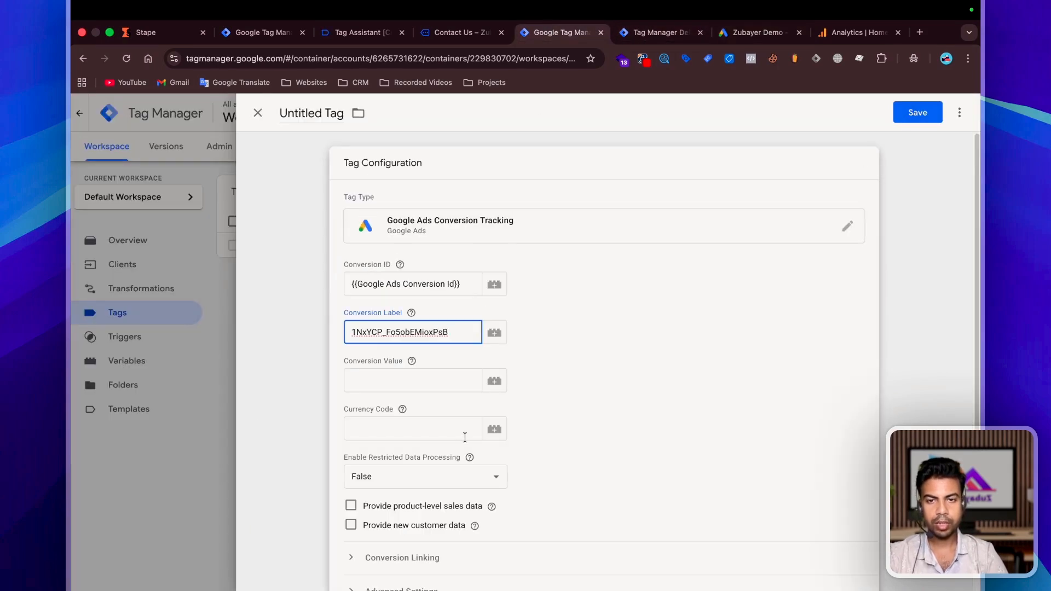
Review the conversion tracking tag's optional conversion value and currency code, its Conversion Linking setting and its Advanced Settings.
scroll(422, 369, down, 2)
click(398, 326)
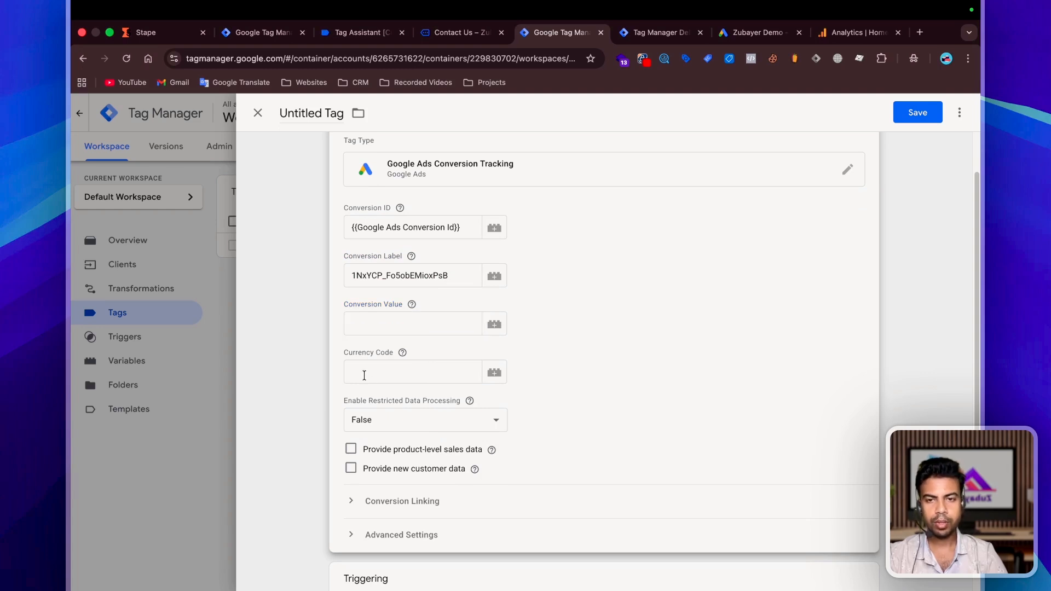
click(363, 375)
scroll(433, 400, down, 6)
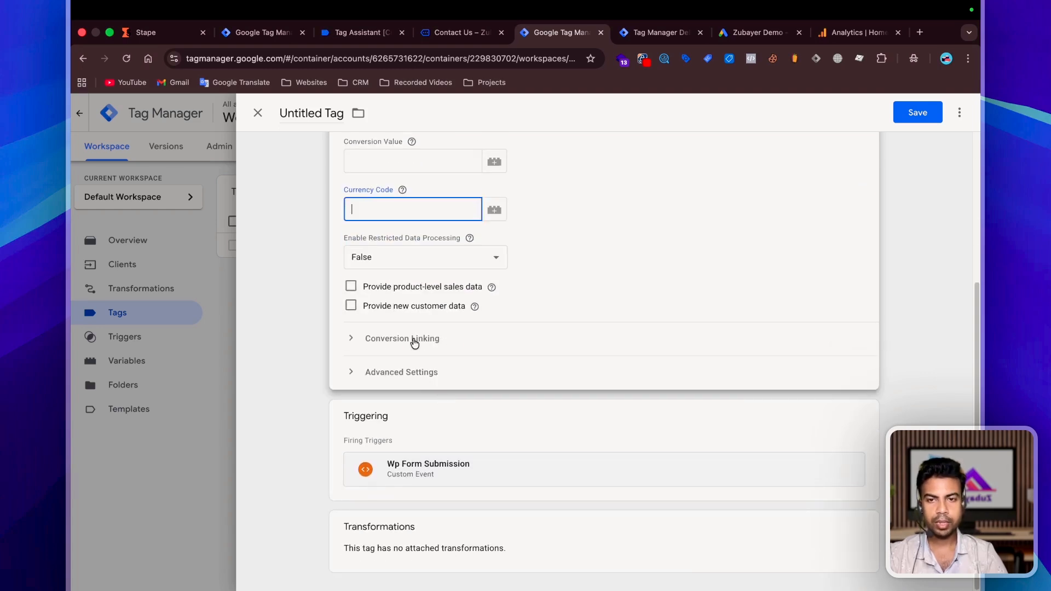
click(414, 342)
scroll(383, 317, down, 2)
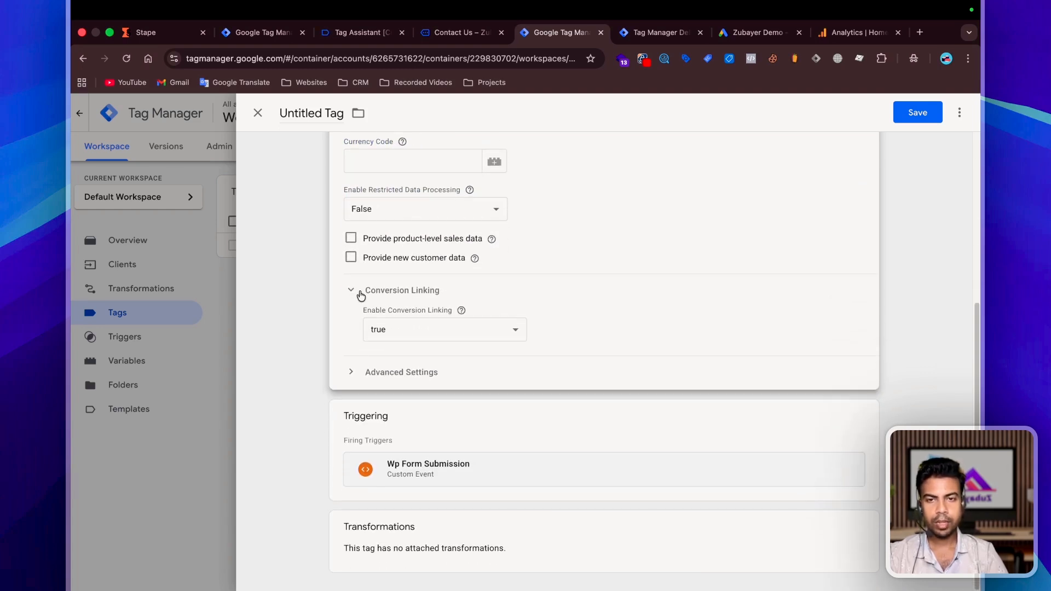
click(385, 374)
scroll(420, 402, up, 6)
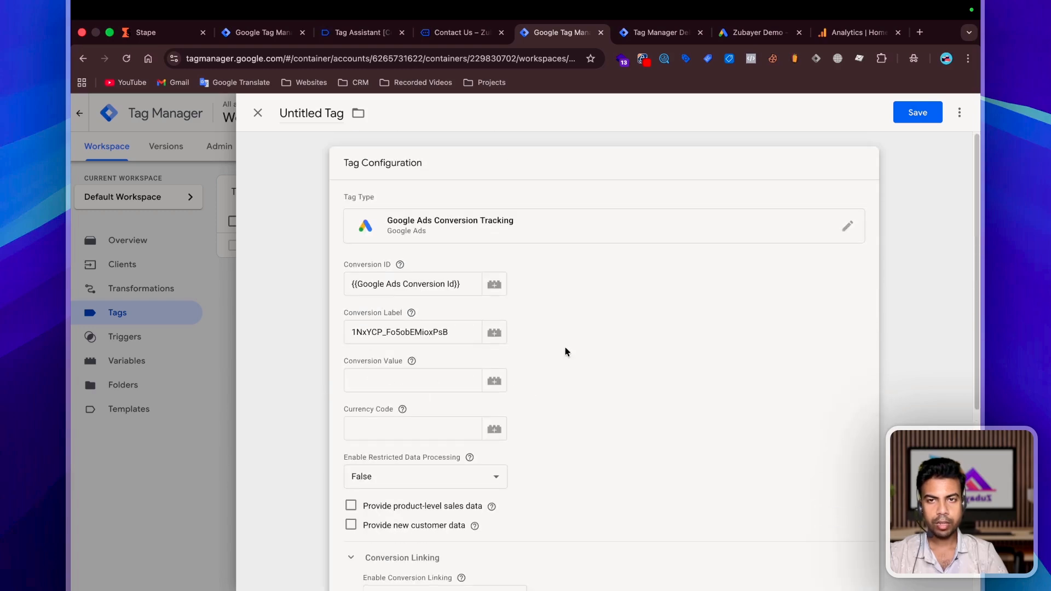
Save the conversion tracking tag under the name Google Ads Lead.
click(917, 113)
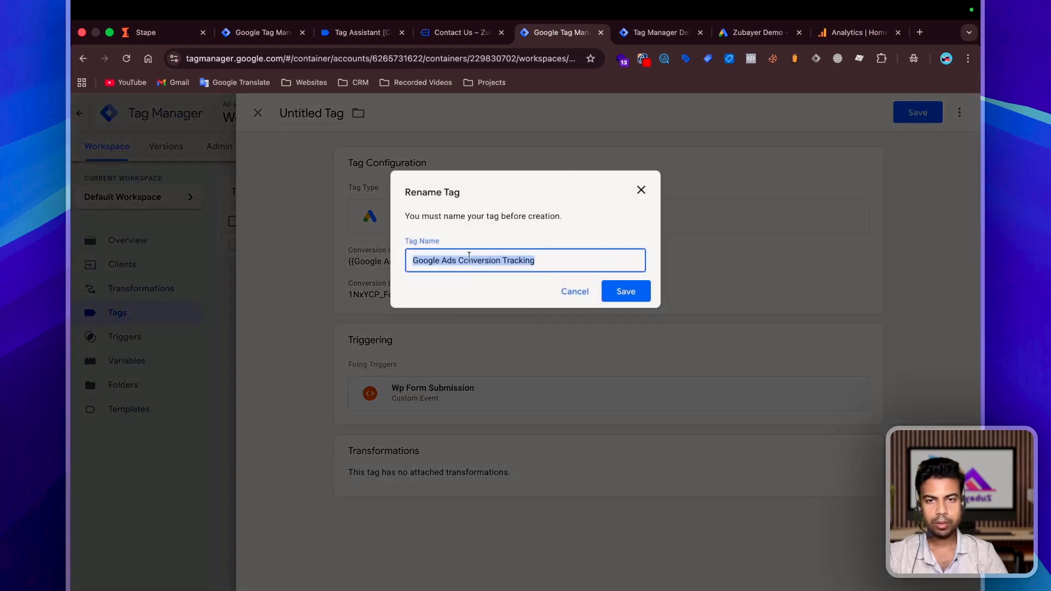
click(460, 260)
drag(458, 260, 612, 259)
text(Lead)
click(622, 290)
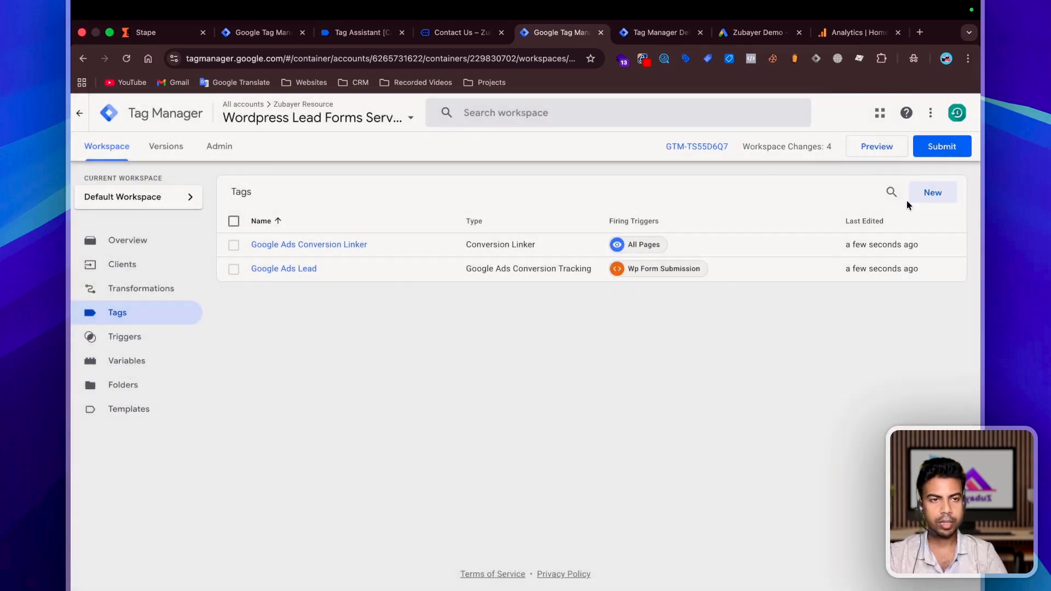
Create a Google Ads User-provided Data Event tag named Google Ads EC that fires on the Wp Form Submission trigger.
click(925, 196)
click(417, 224)
click(696, 265)
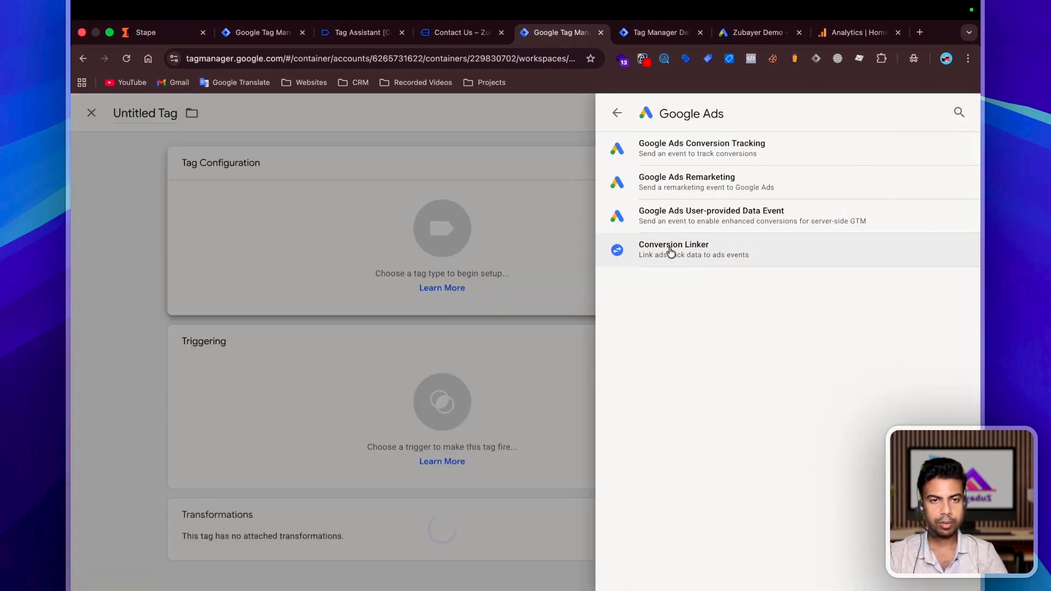
click(706, 223)
click(309, 112)
text(Google Ads EC)
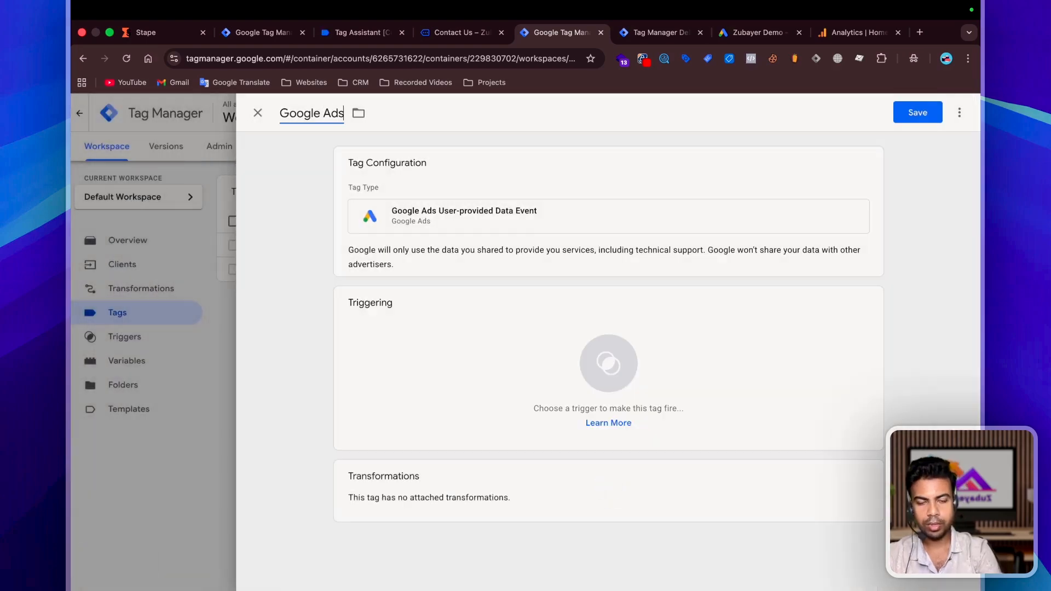
click(404, 412)
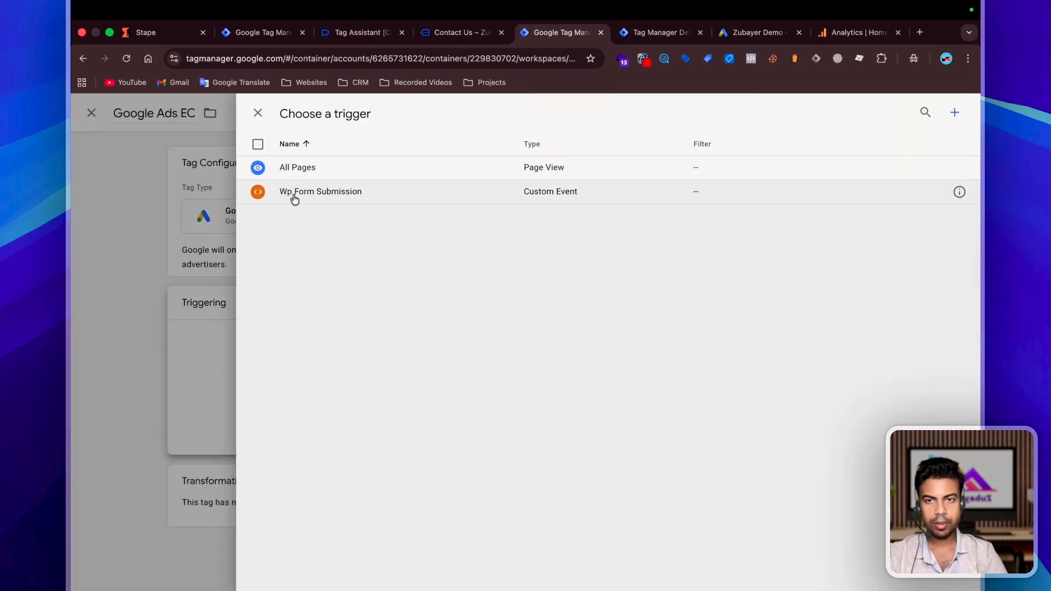
click(347, 203)
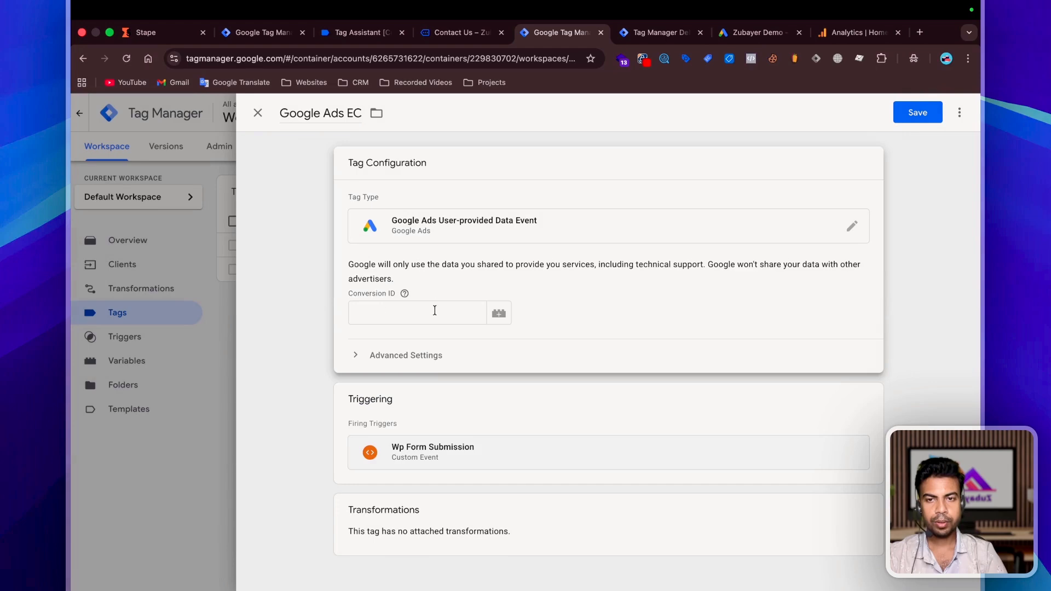
Check user_data in the server preview, set the Google Ads EC tag's conversion ID to {{Google Ads Conversion Id}}, and save the tag.
click(371, 308)
click(650, 40)
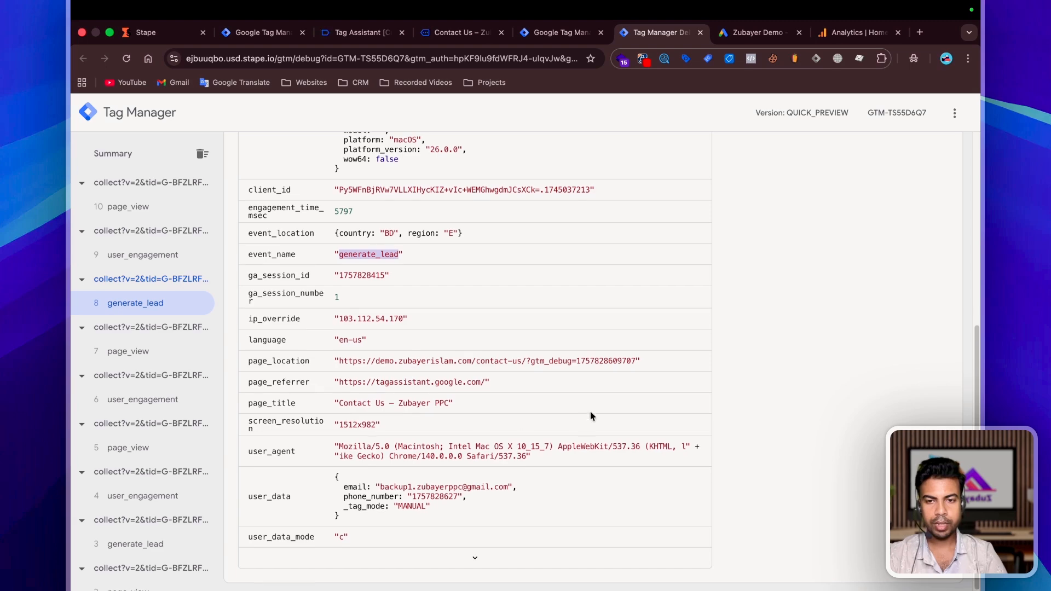
double_click(277, 498)
click(278, 498)
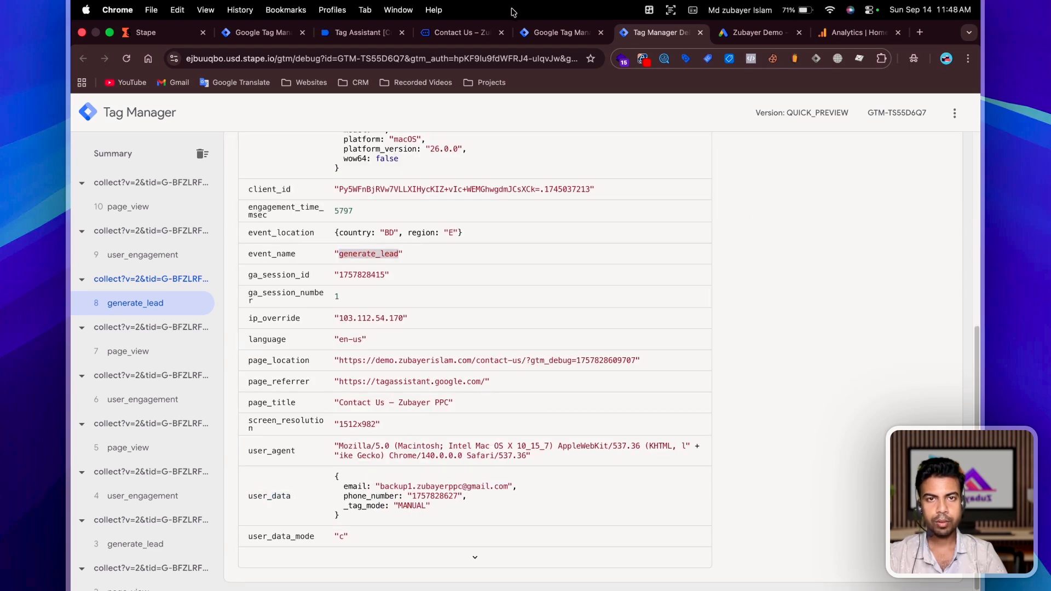
click(548, 37)
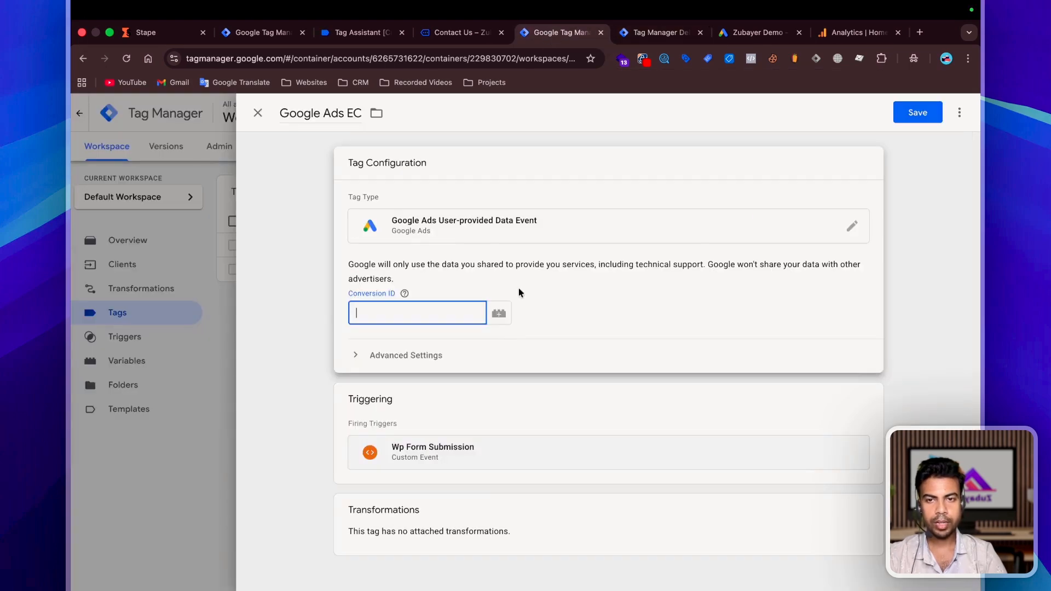
text({{goo)
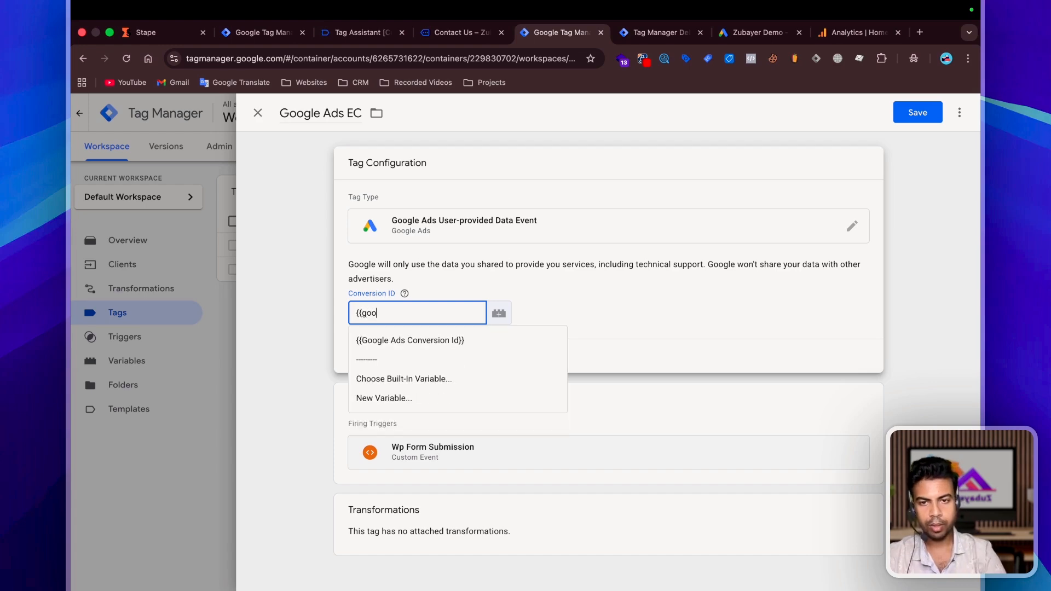
click(465, 339)
key(super+s)
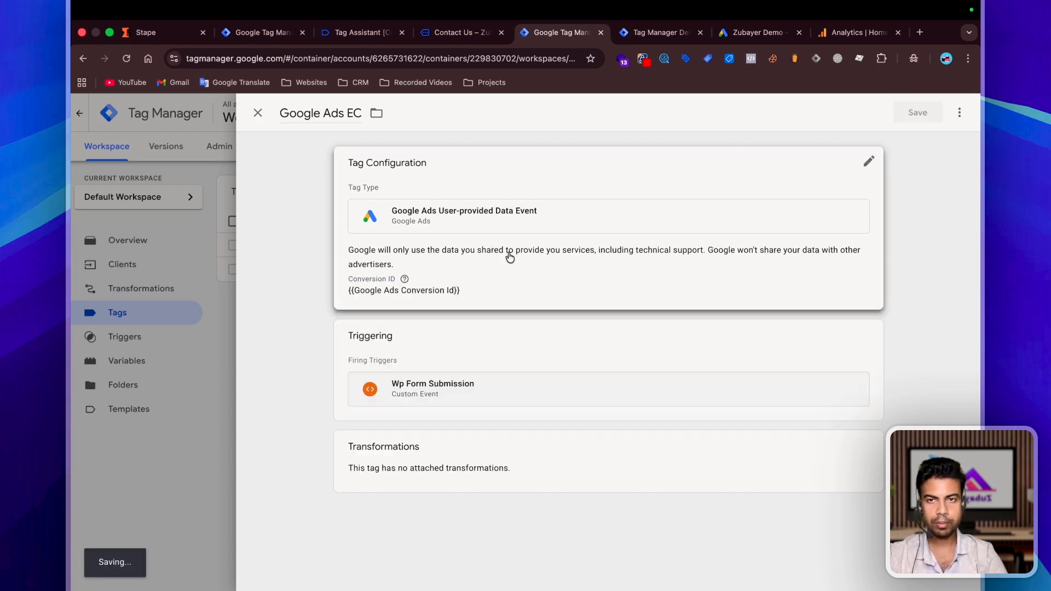
In the web container, create a Google Tag named Google Ads GTAg that fires on All Pages and Initialization - All Pages.
key(super+2)
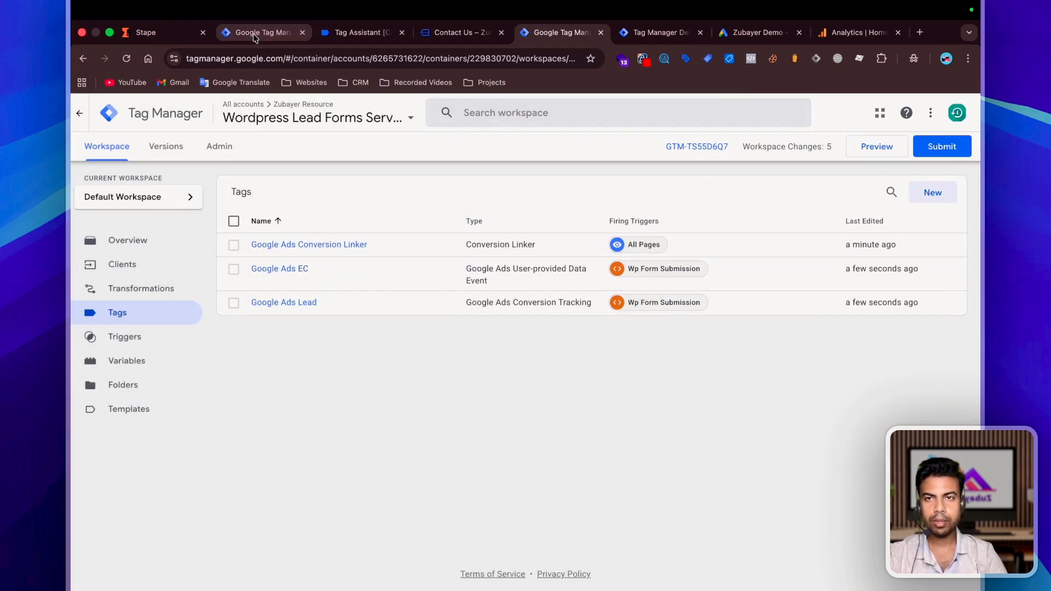
click(933, 193)
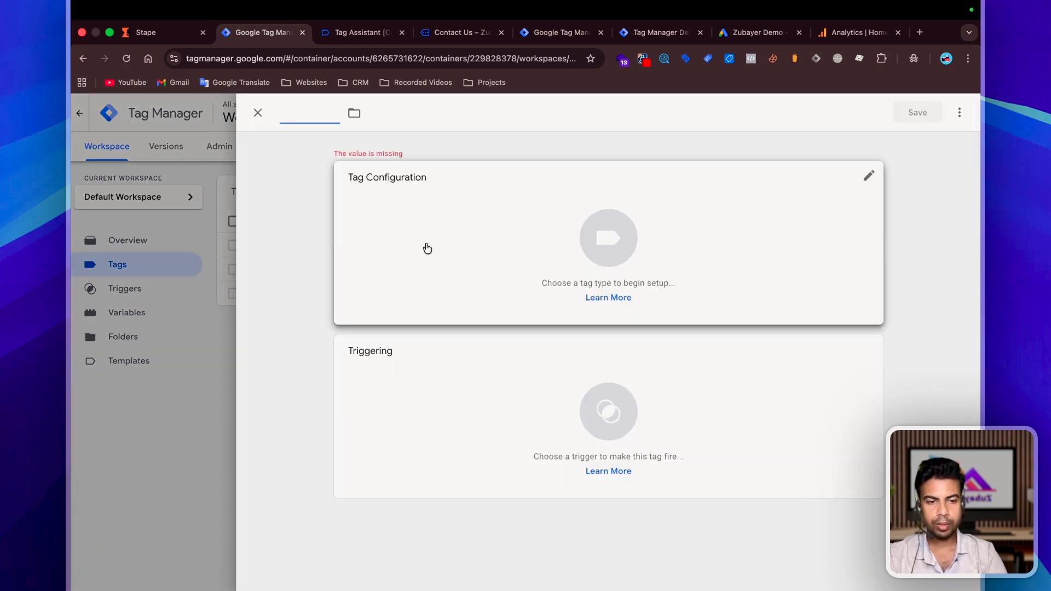
text(Goo)
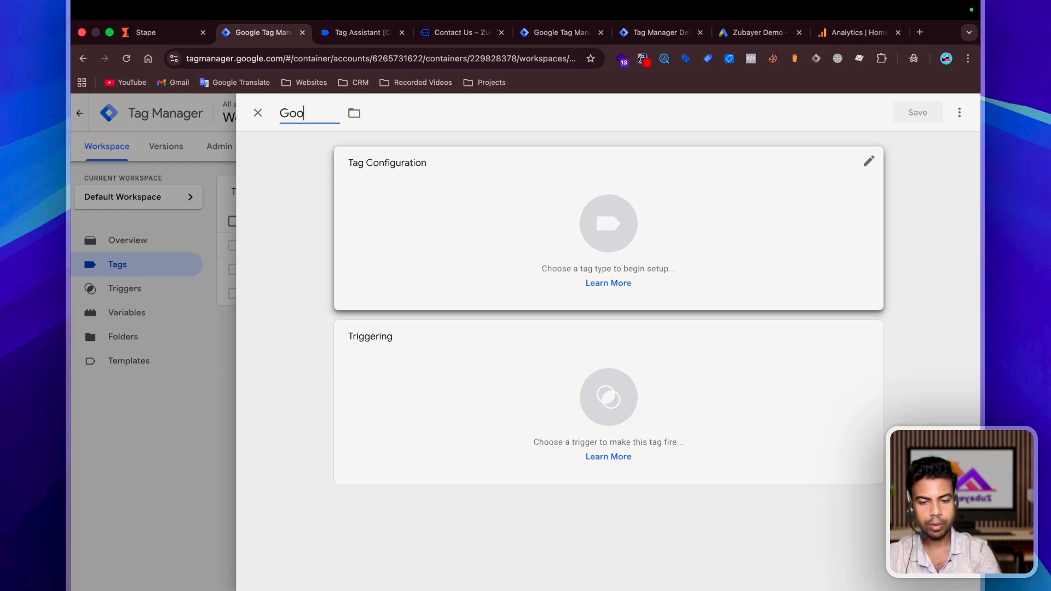
text(gle Ads GTAg)
click(470, 377)
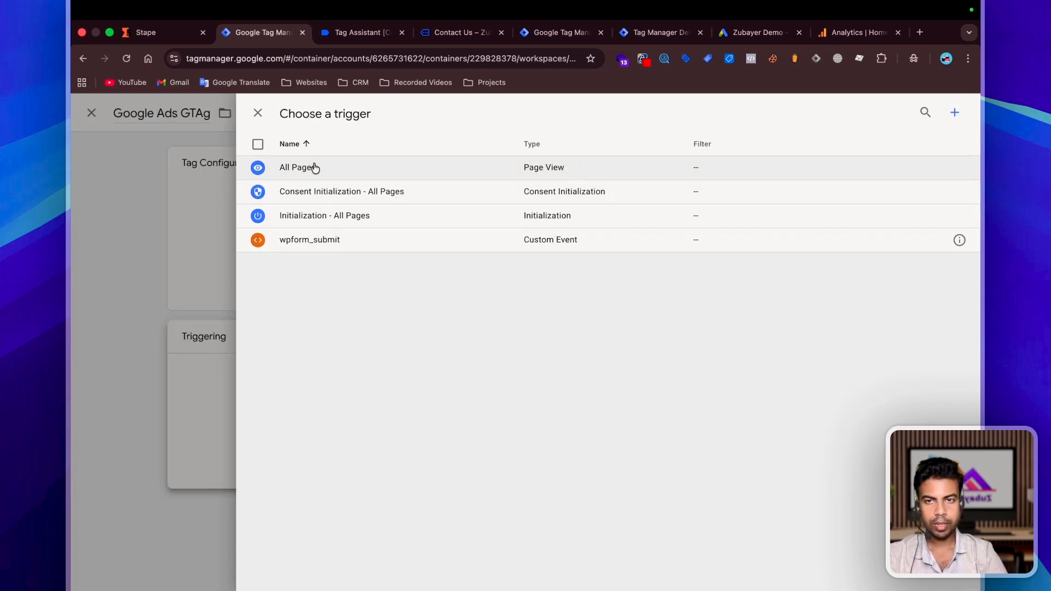
click(312, 168)
click(389, 258)
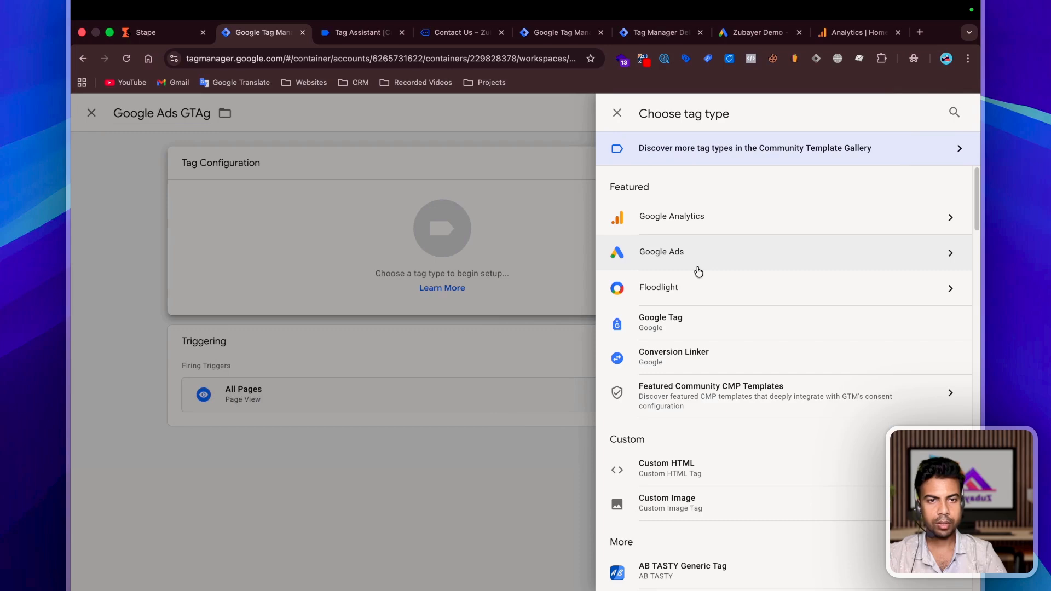
click(672, 252)
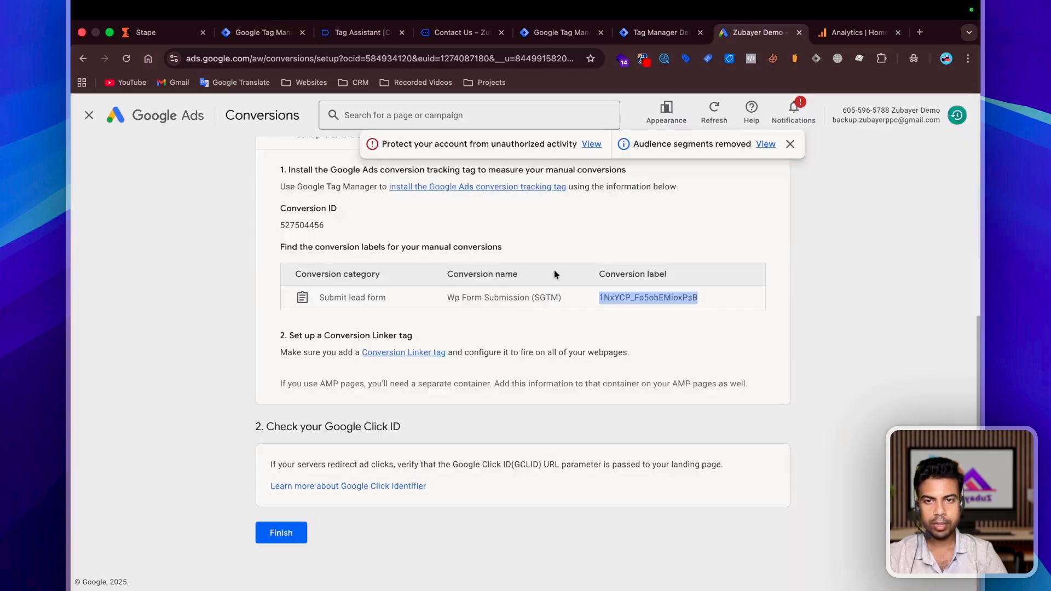
Copy the conversion ID from Google Ads, enter it after AW- as the Google Ads GTAg tag's ID, and save the tag.
double_click(296, 225)
key(ctrl+c)
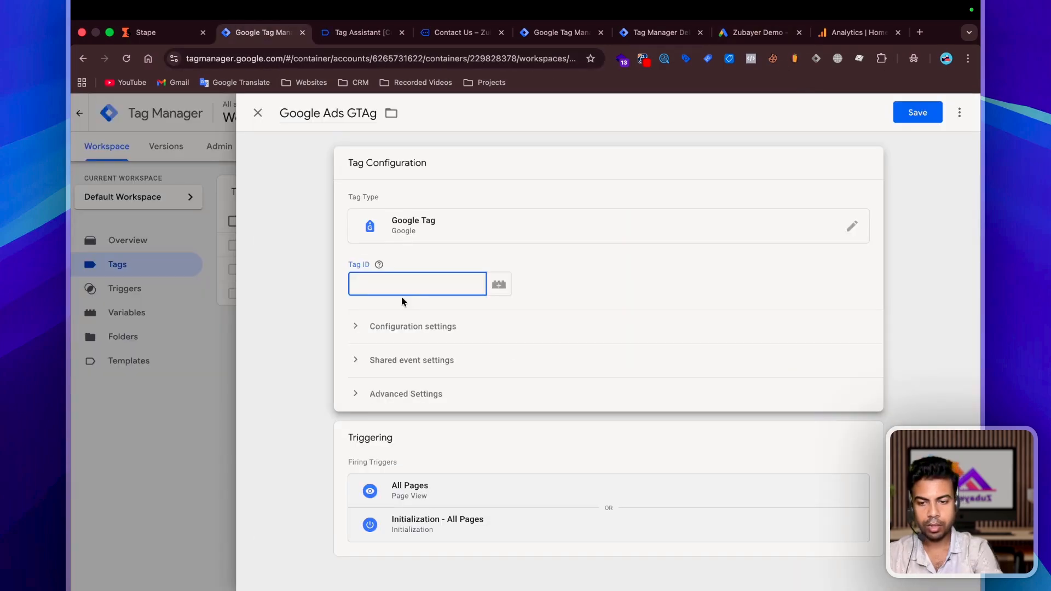
text(AW-1)
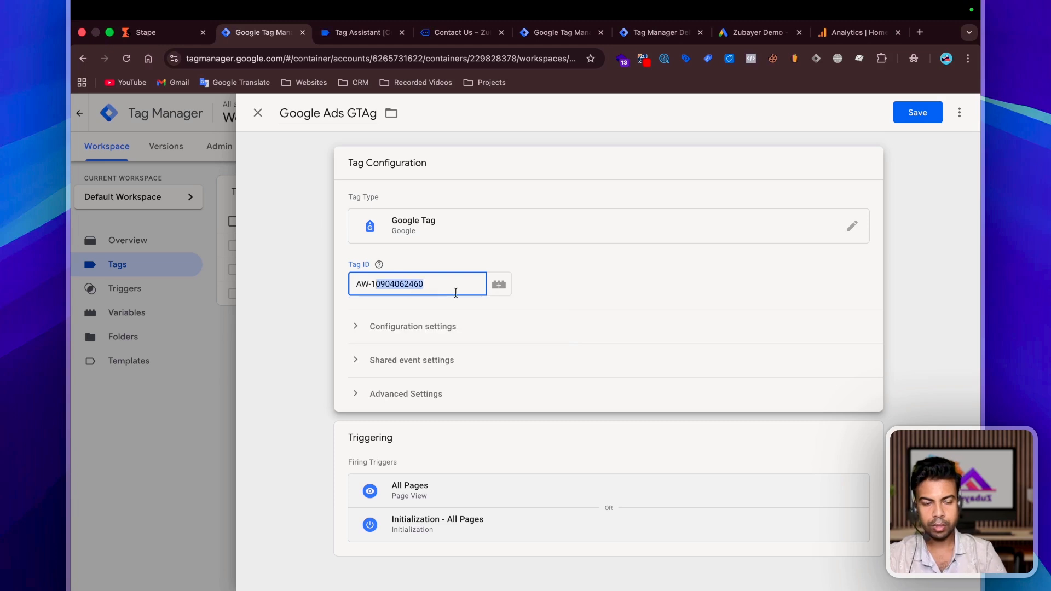
key(ctrl+v)
click(940, 275)
click(911, 105)
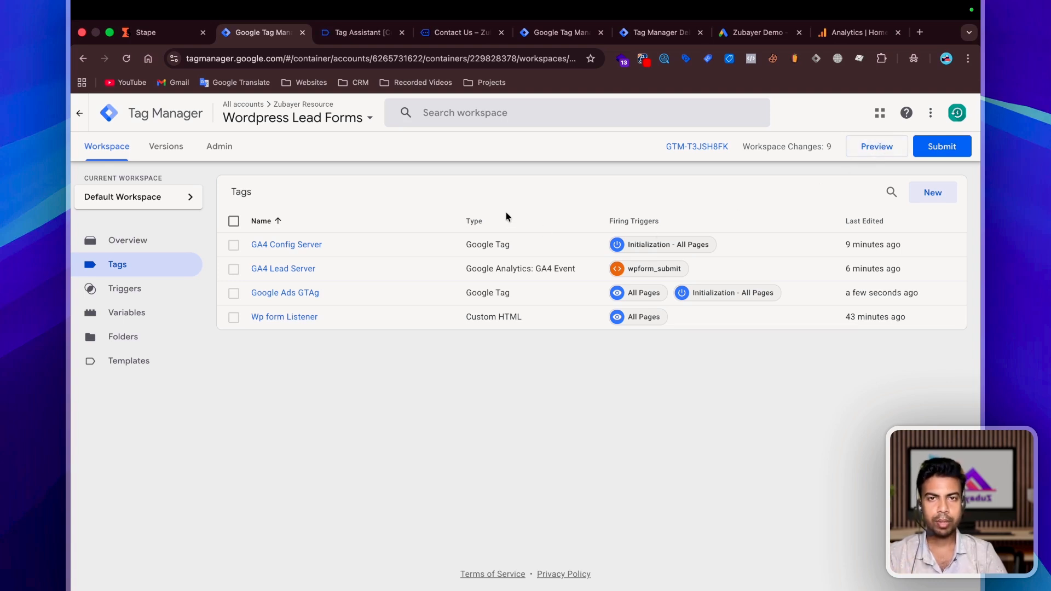
Check the custom domain's verification in Stape and the server_container_url value in the web container's GA4 Config Server tag.
click(153, 32)
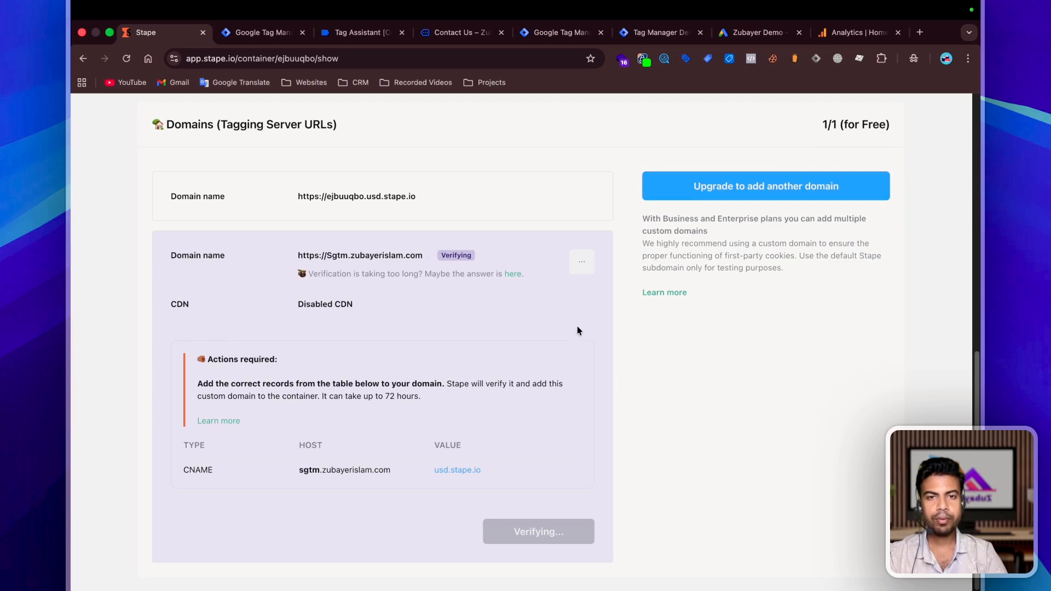
key(super+r)
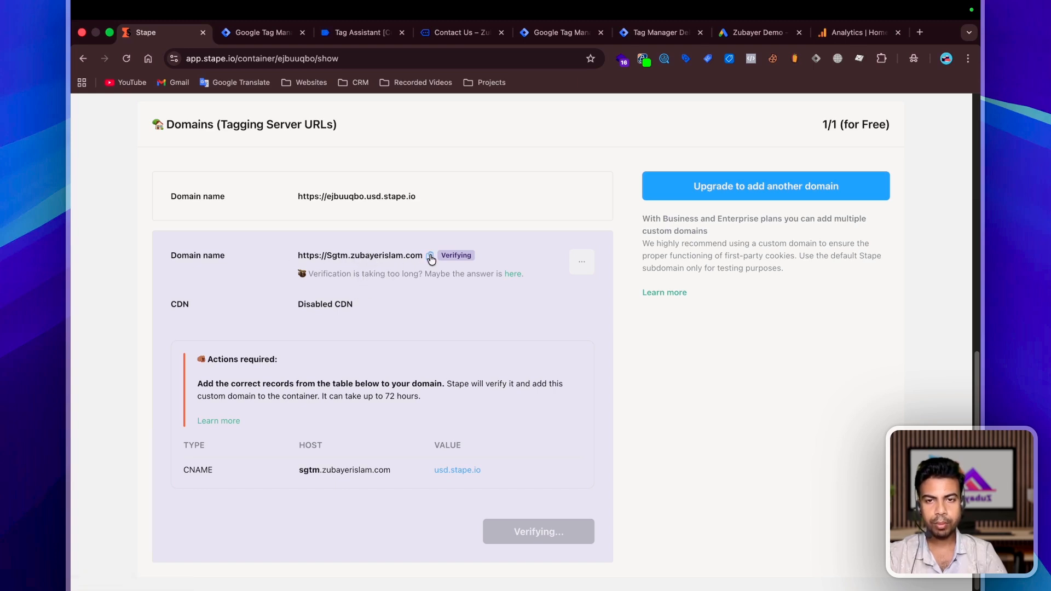
click(429, 256)
click(252, 34)
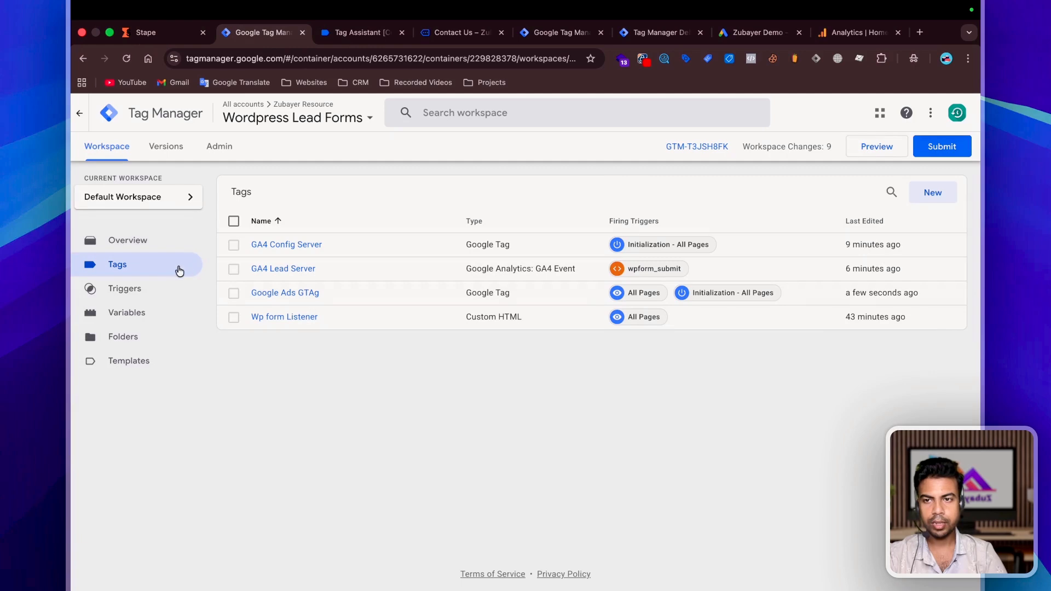
click(275, 246)
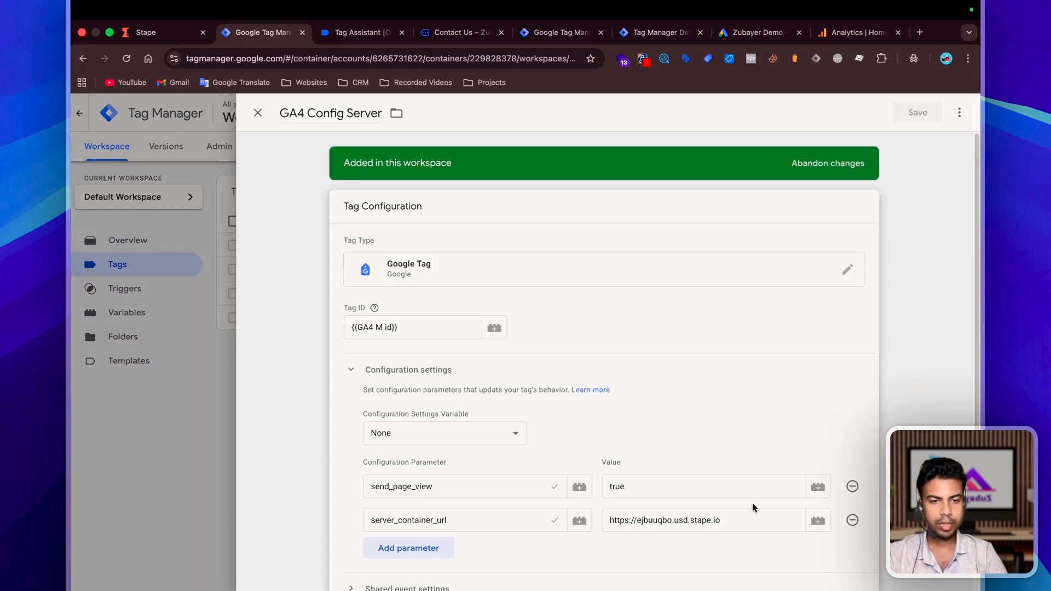
drag(748, 519, 595, 525)
Check the server URL in the Wordpress Lead Forms Server container settings and return to its workspace.
click(555, 32)
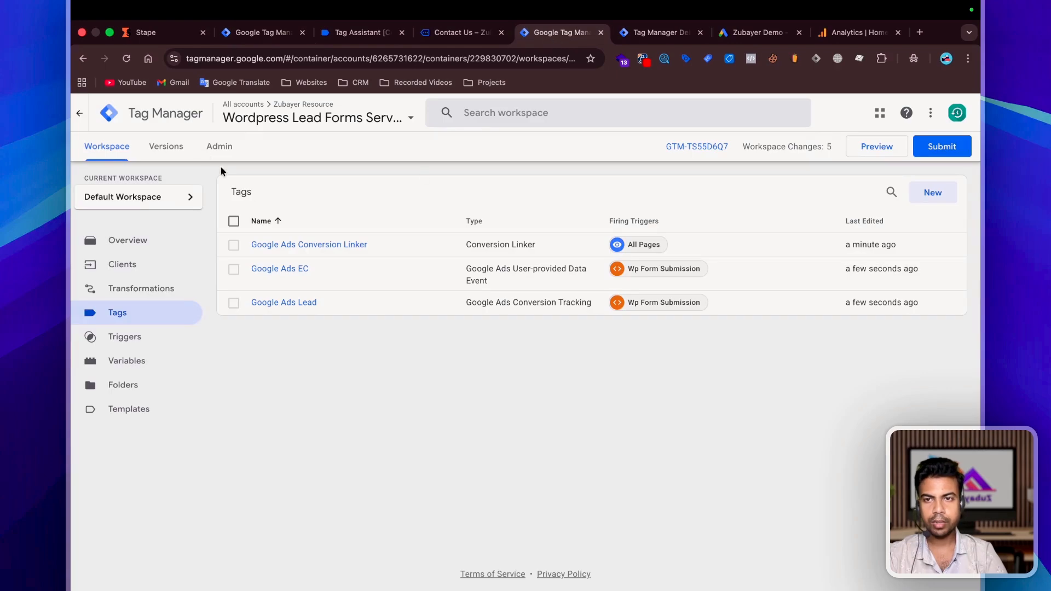
click(214, 145)
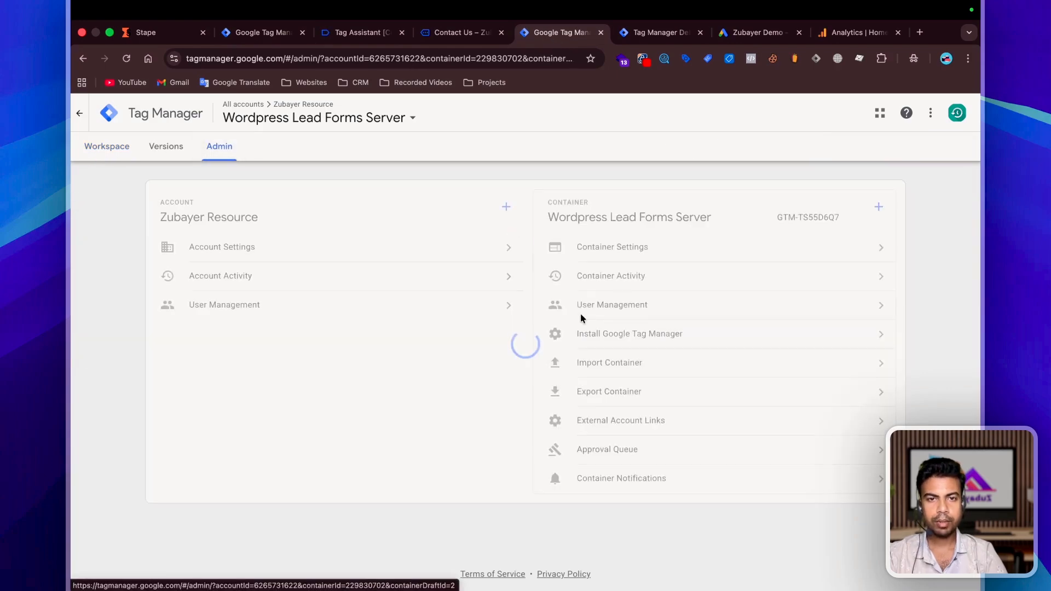
click(608, 247)
drag(470, 382, 350, 379)
click(78, 177)
click(91, 155)
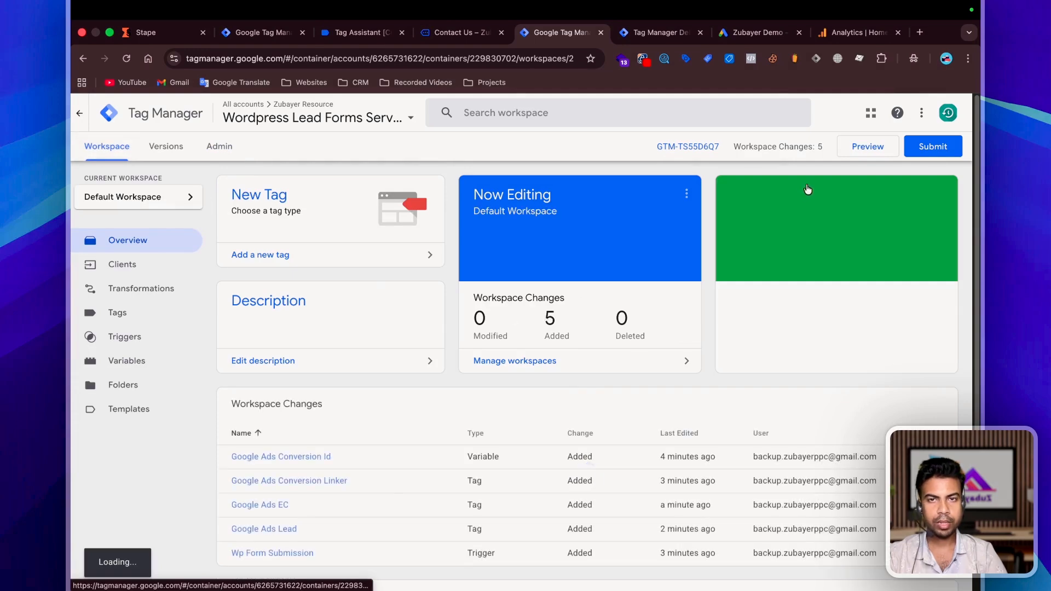
Start previewing both the web and server containers, and finish the conversion setup in Google Ads.
click(262, 33)
click(79, 170)
click(888, 151)
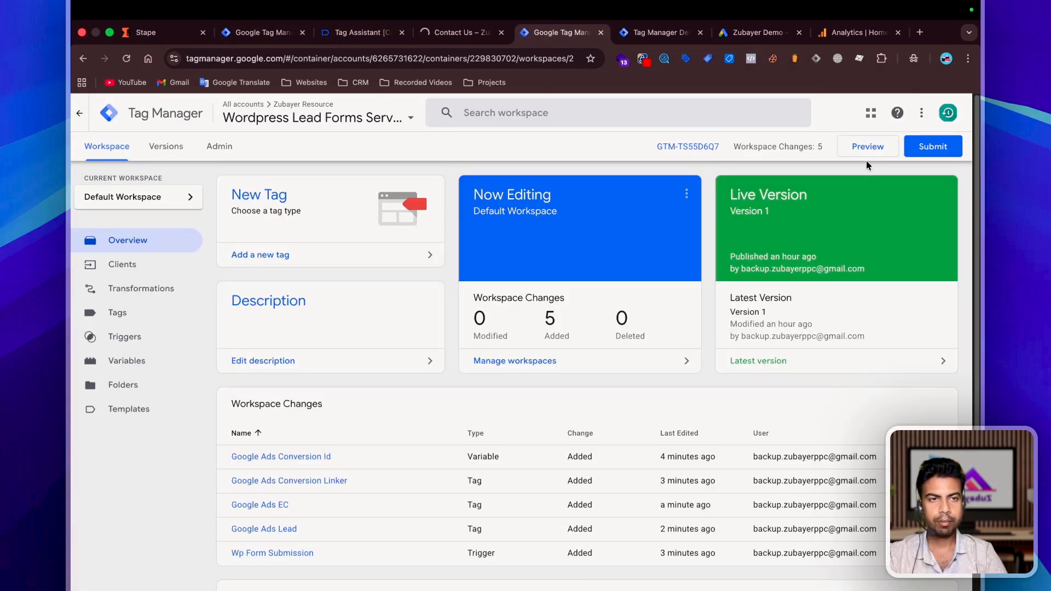
click(866, 156)
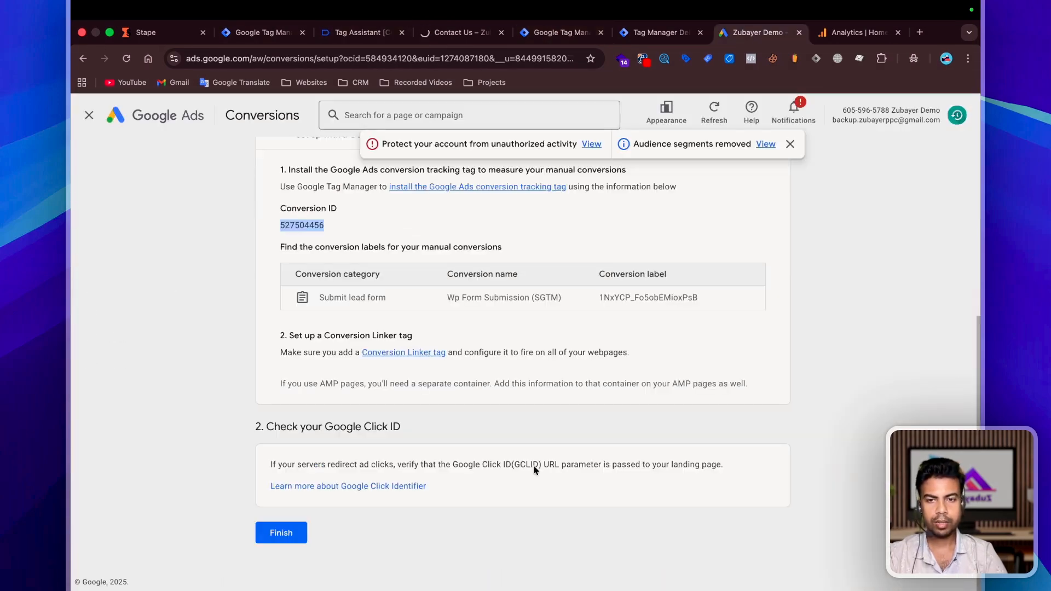
click(284, 534)
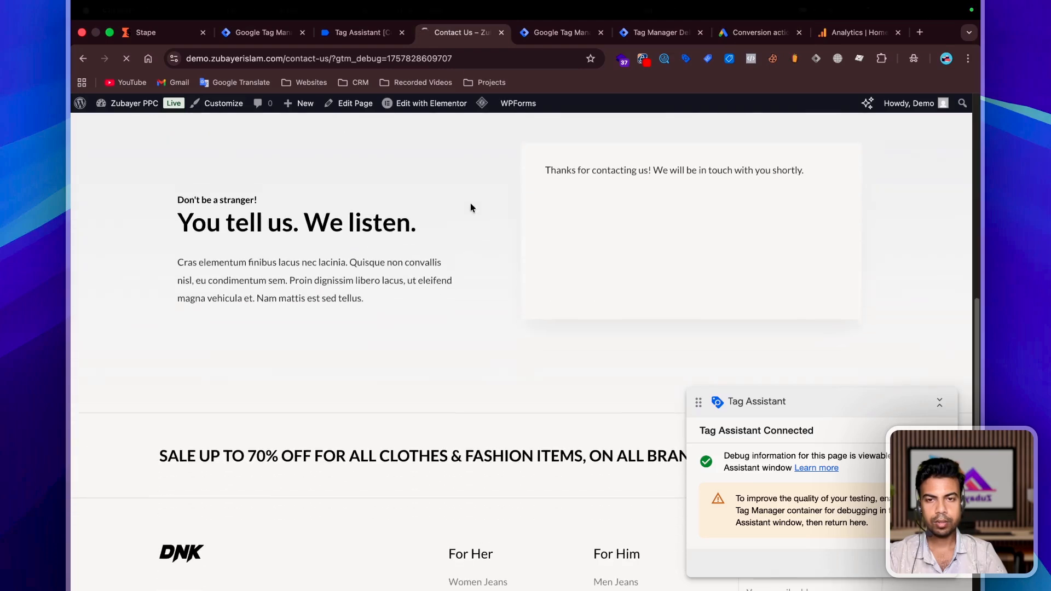
Reload the demo site's Contact Us page and submit a test lead through its form.
key(super+r)
scroll(632, 235, down, 15)
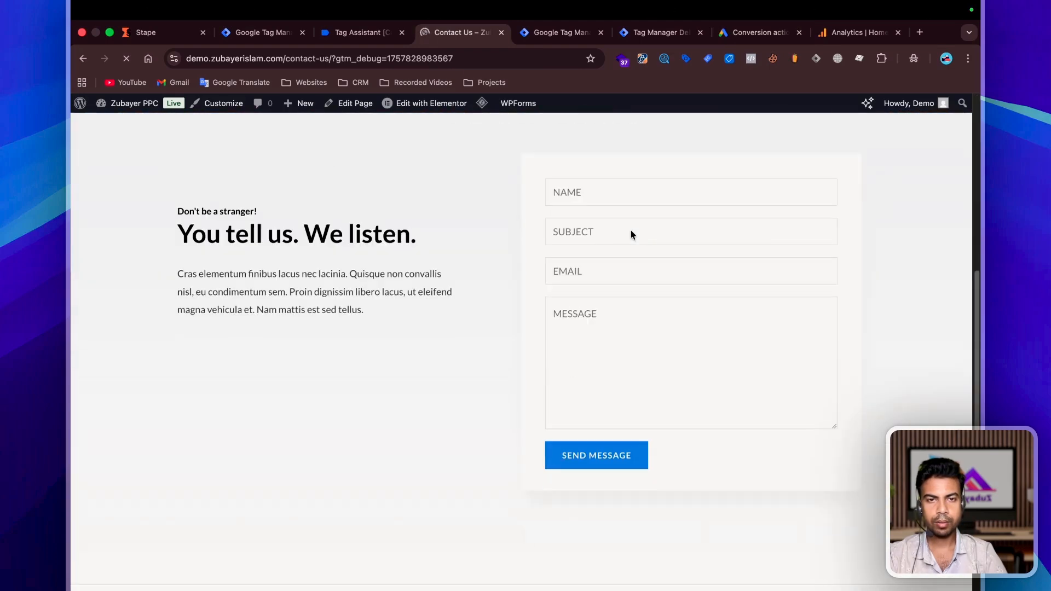
click(598, 190)
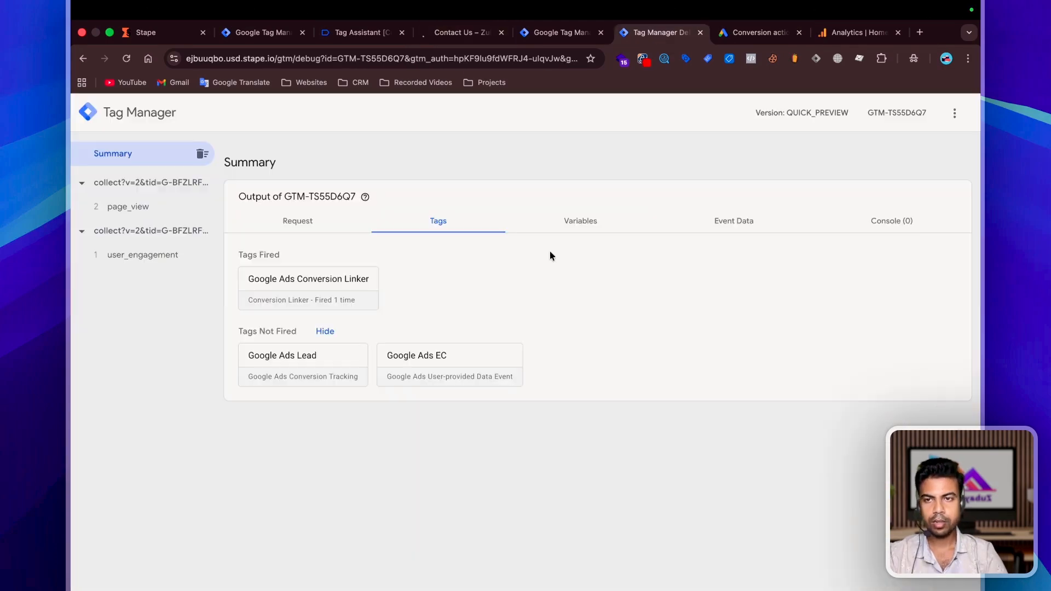
In the server preview, inspect the page_view event and the generate_lead event's Google Ads Lead tag with variables displayed as values.
click(146, 207)
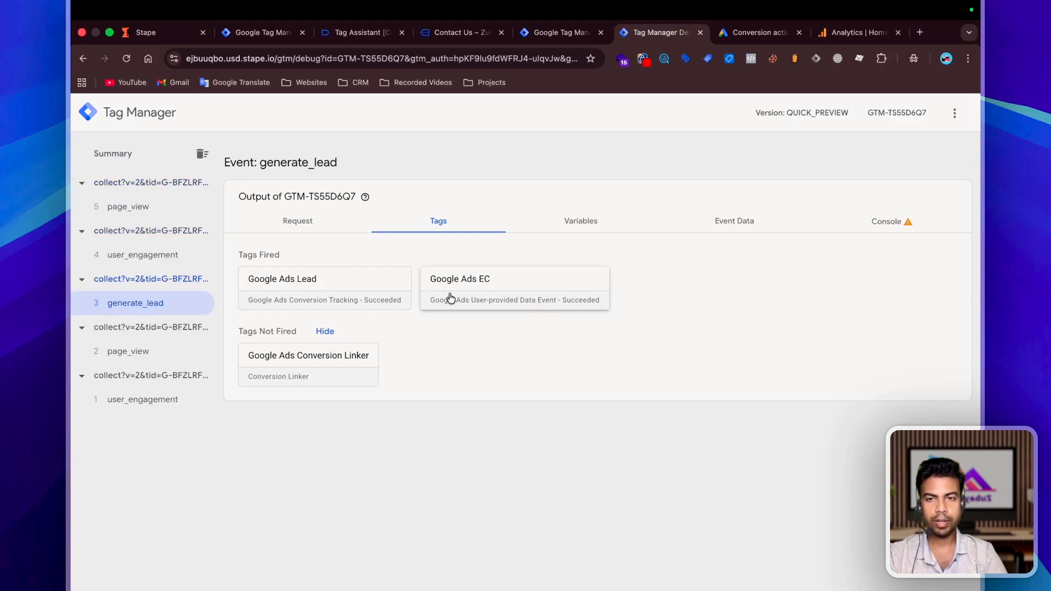
click(337, 298)
click(519, 353)
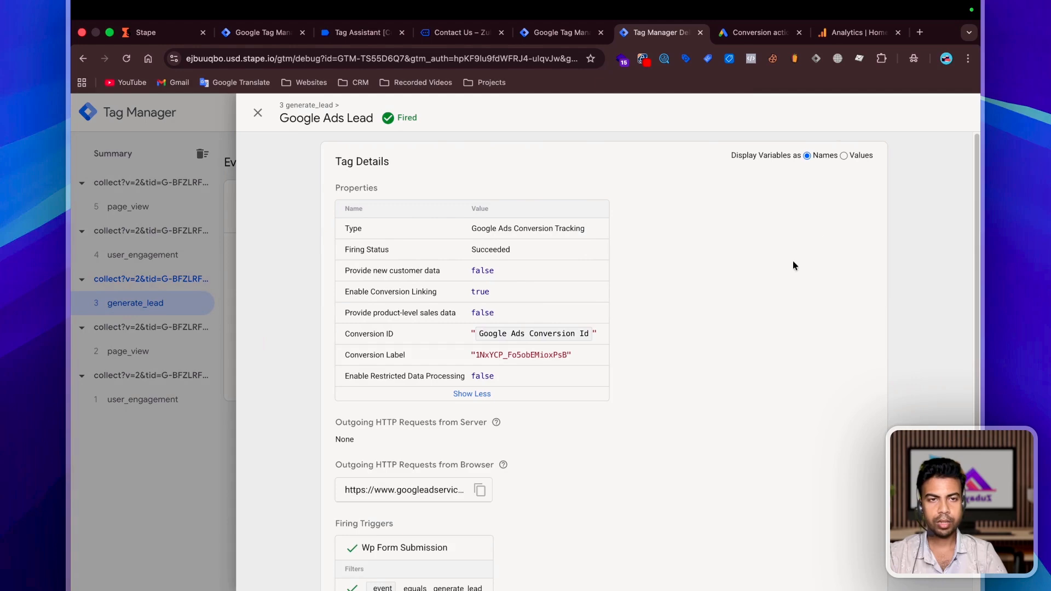
click(852, 157)
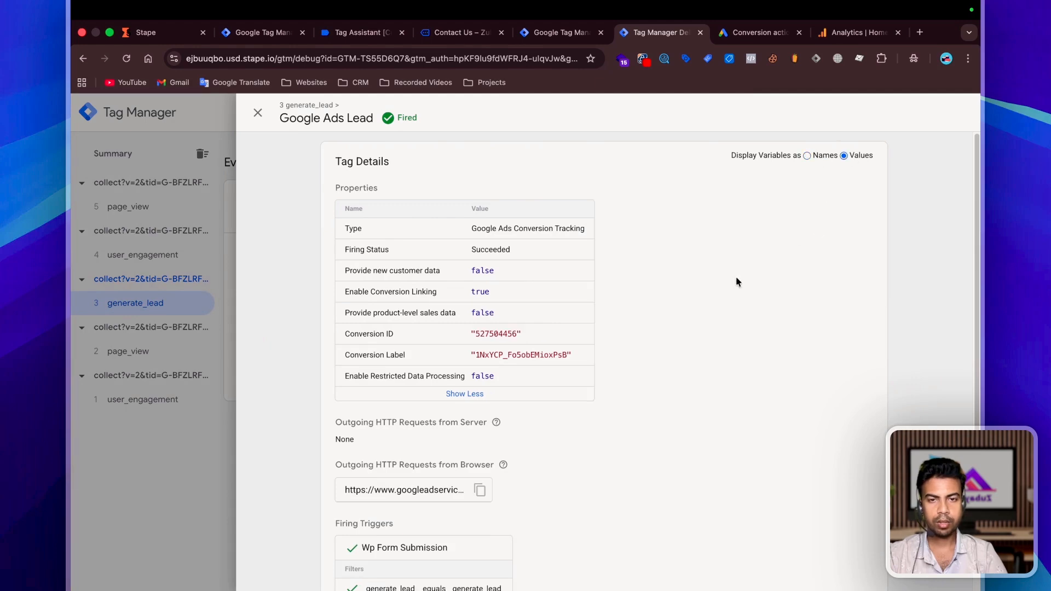
click(71, 369)
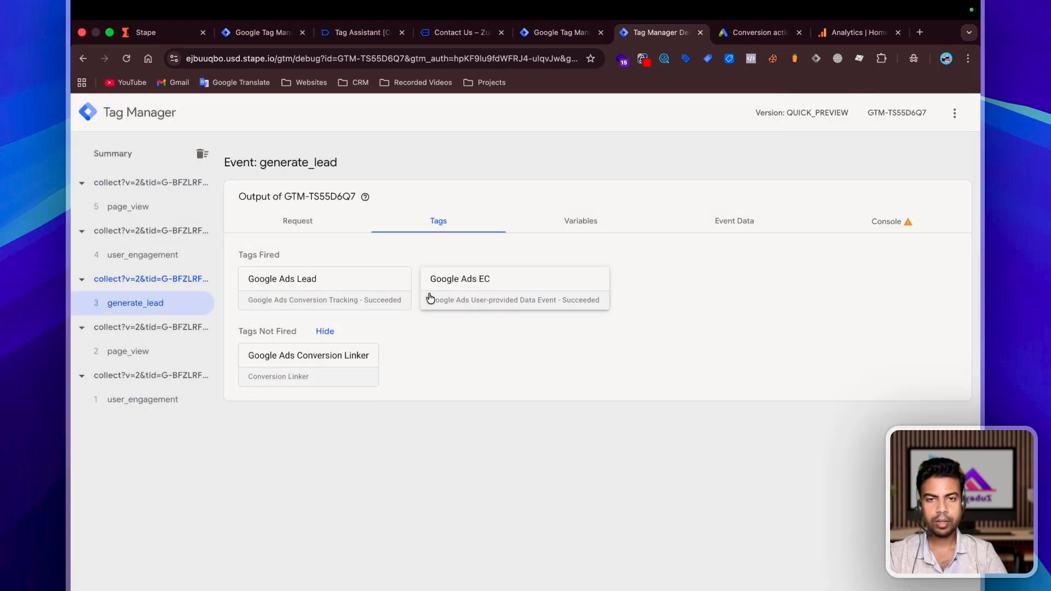
Inspect the Google Ads EC tag's details and the user_data in the generate_lead event data.
click(503, 299)
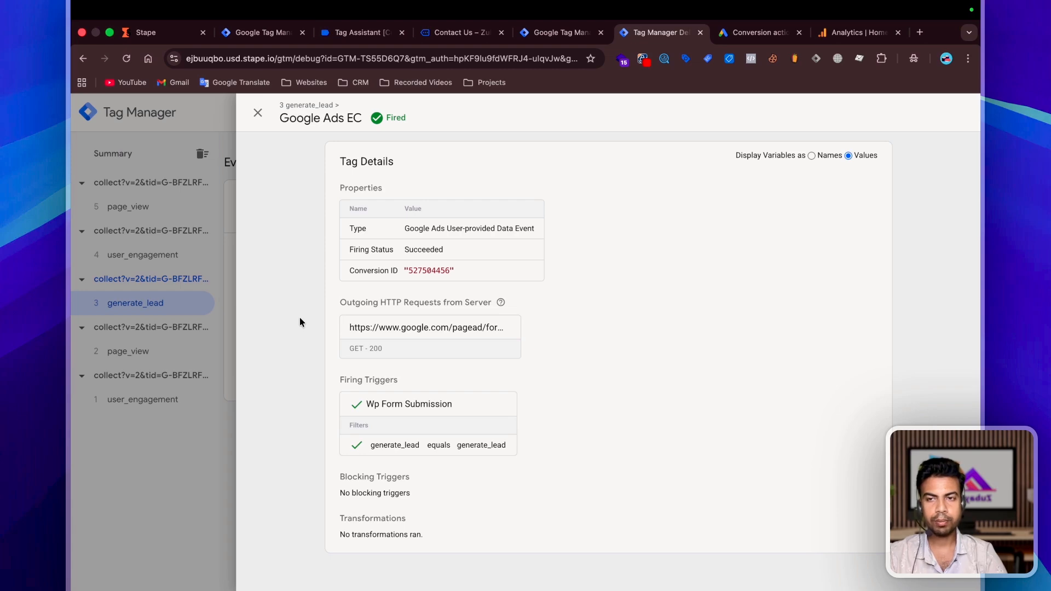
click(166, 297)
scroll(289, 482, down, 15)
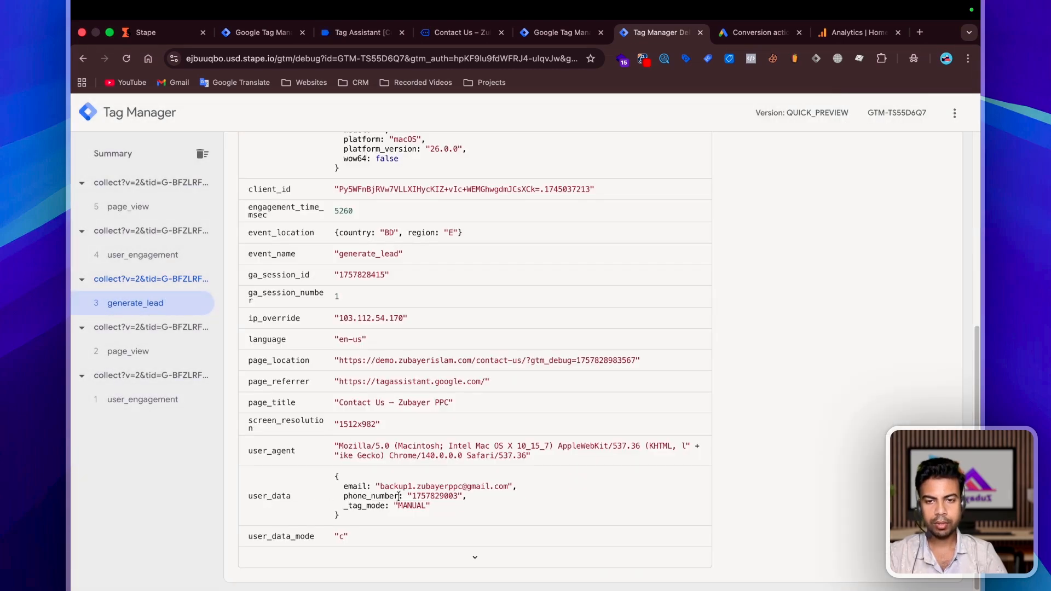